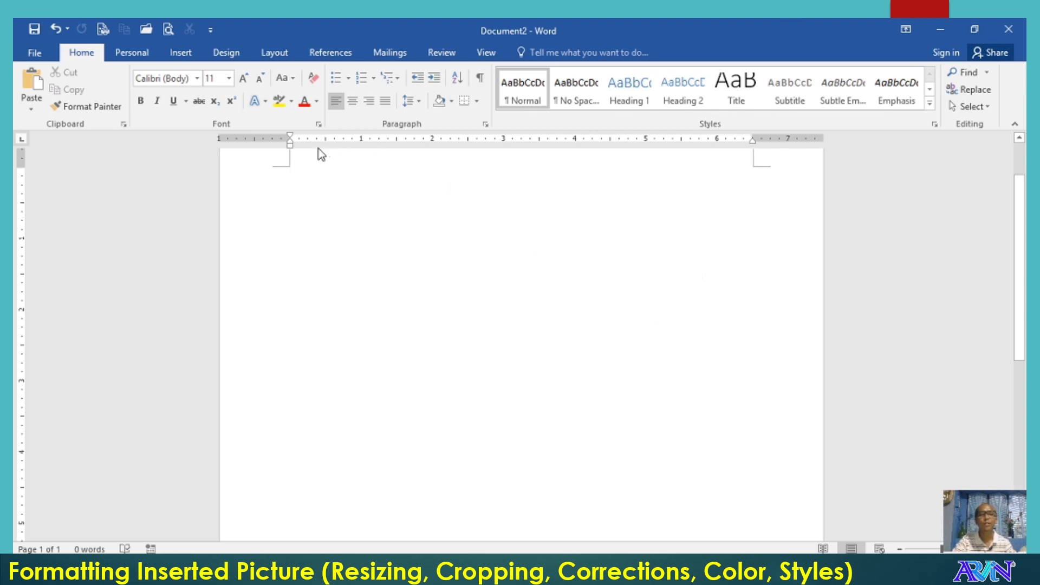
Insert the portrait photo of the man in the striped sweater from the Pictures library into the blank document.
left_click(181, 53)
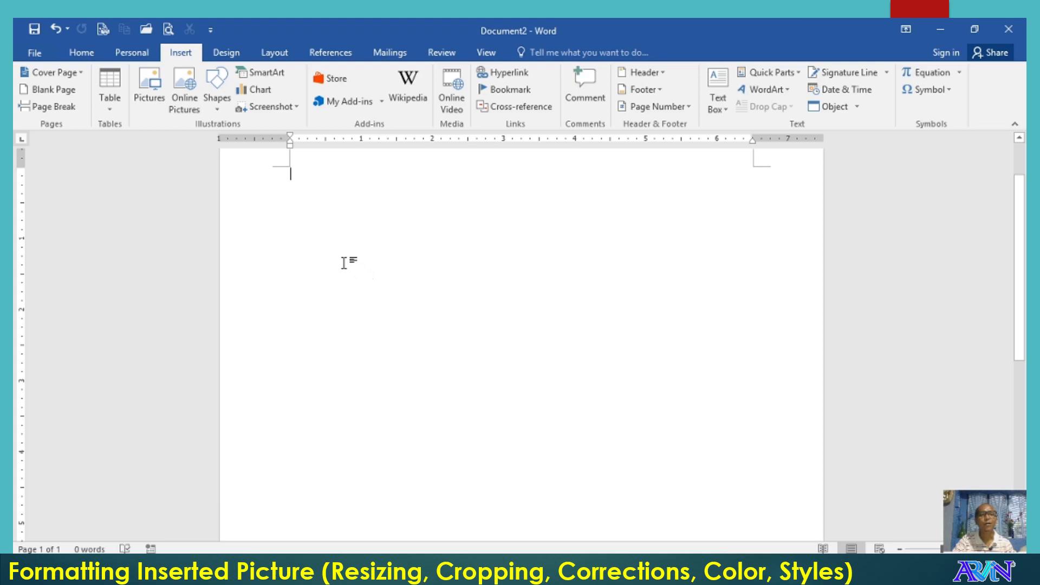
left_click(150, 84)
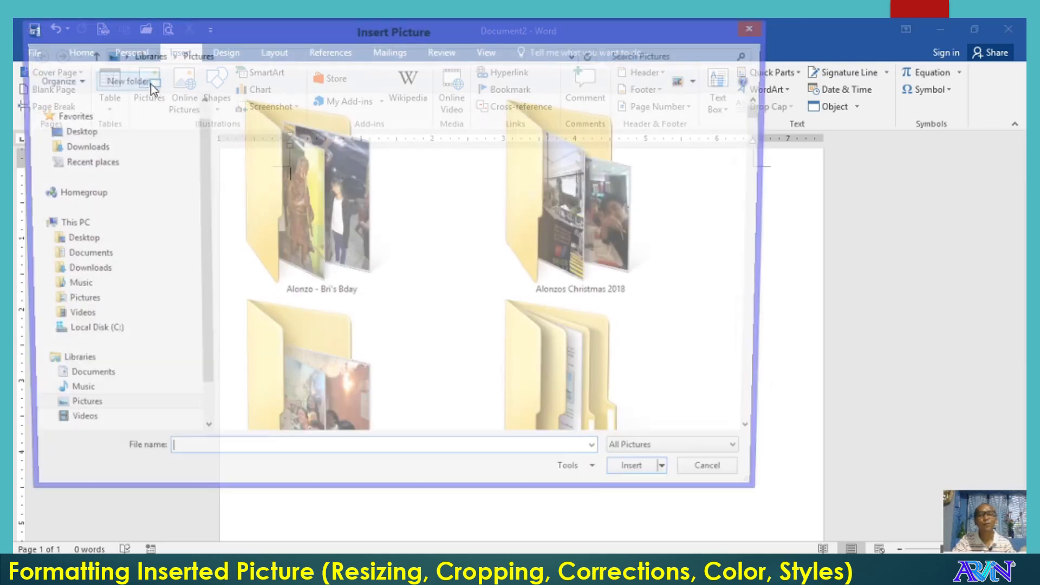
left_click_drag(763, 119, 775, 256)
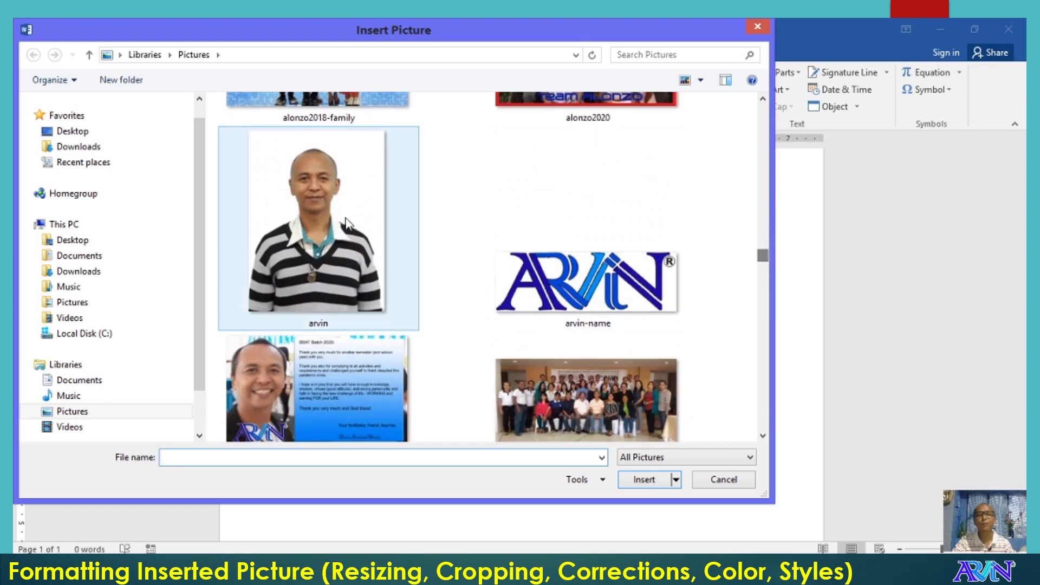
left_click(301, 197)
left_click(639, 480)
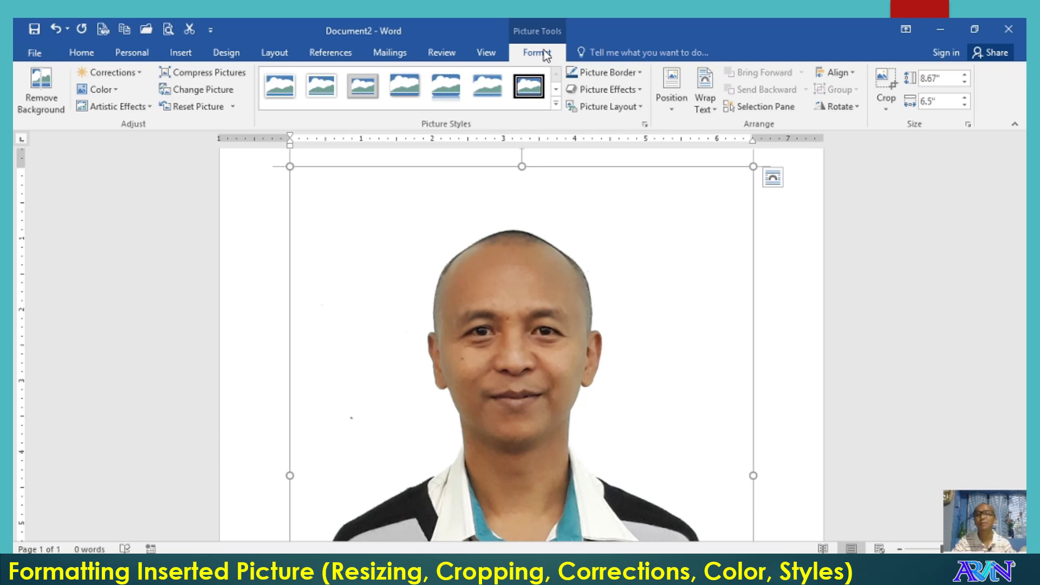
Shrink the inserted portrait proportionally from its corners to about 7.01 inches high by 5.26 inches wide.
left_click(777, 227)
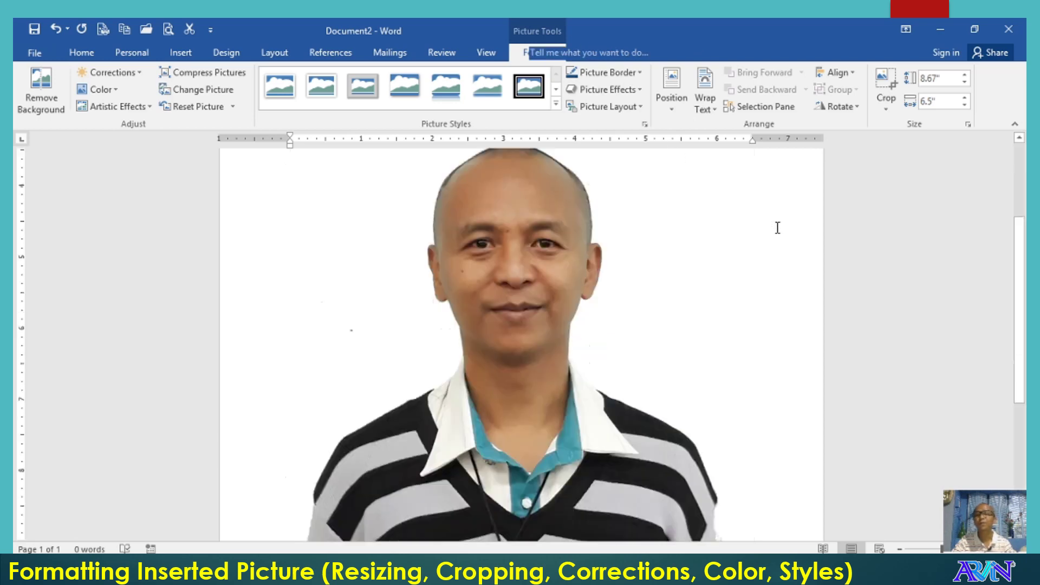
scroll(777, 227, "down", 5)
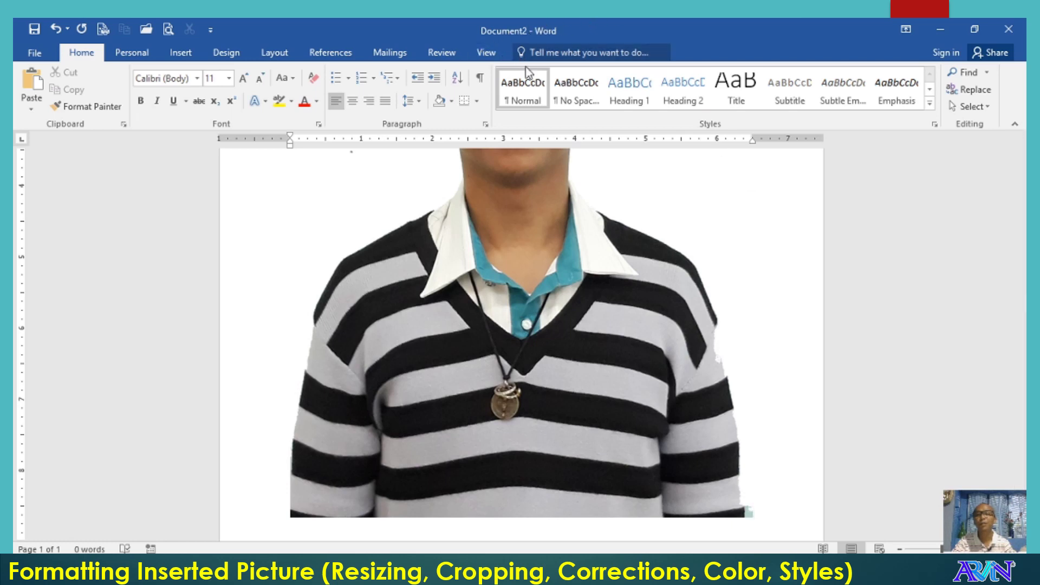
left_click(529, 242)
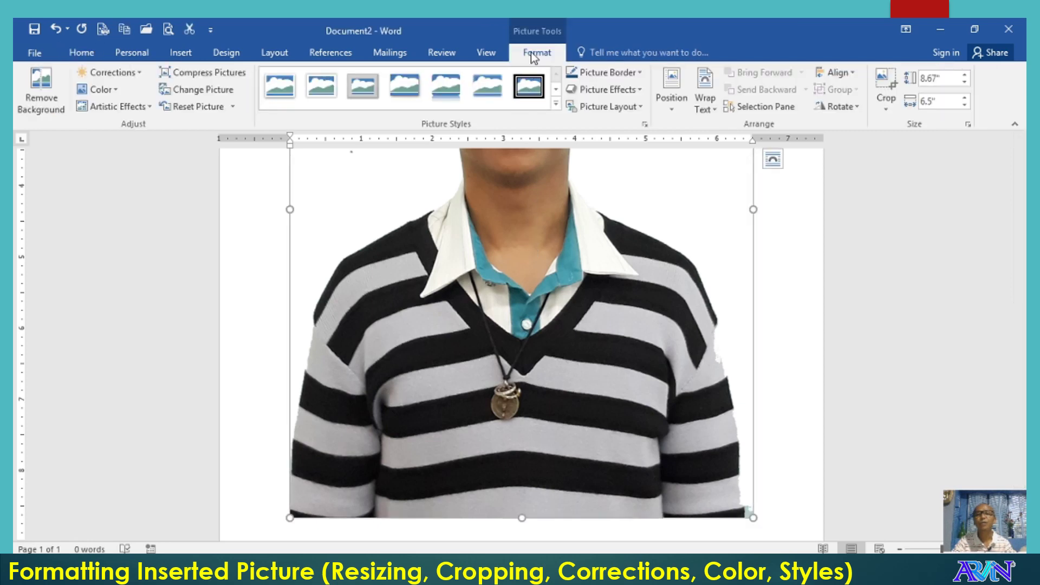
scroll(569, 292, "up", 3)
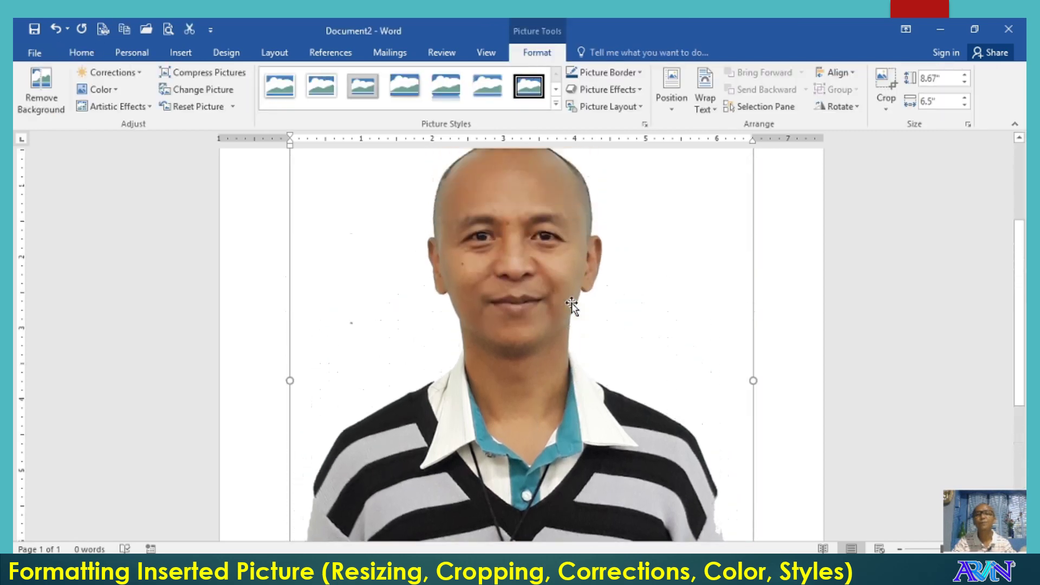
scroll(569, 302, "up", 1)
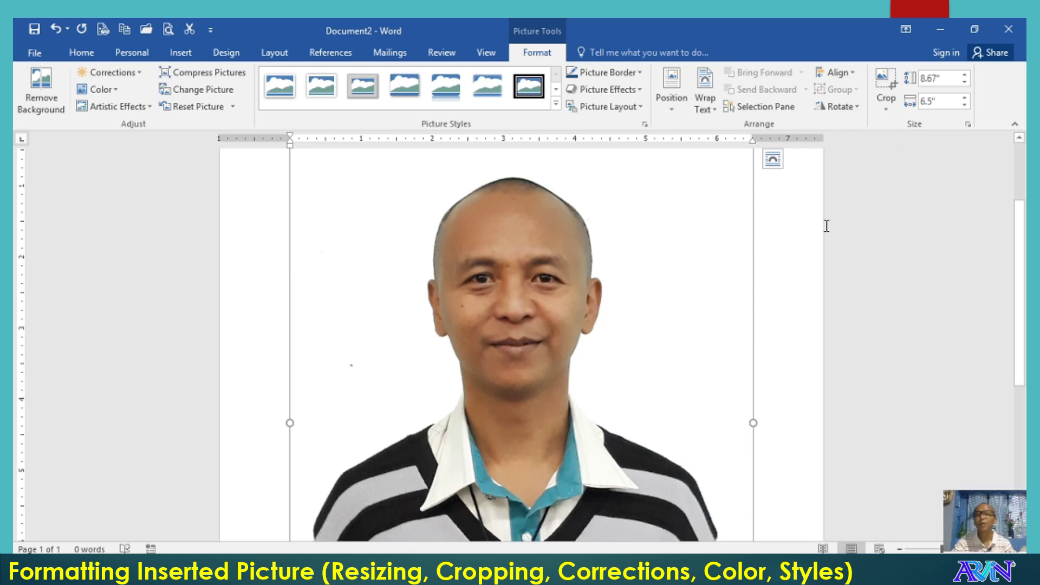
scroll(826, 226, "up", 3)
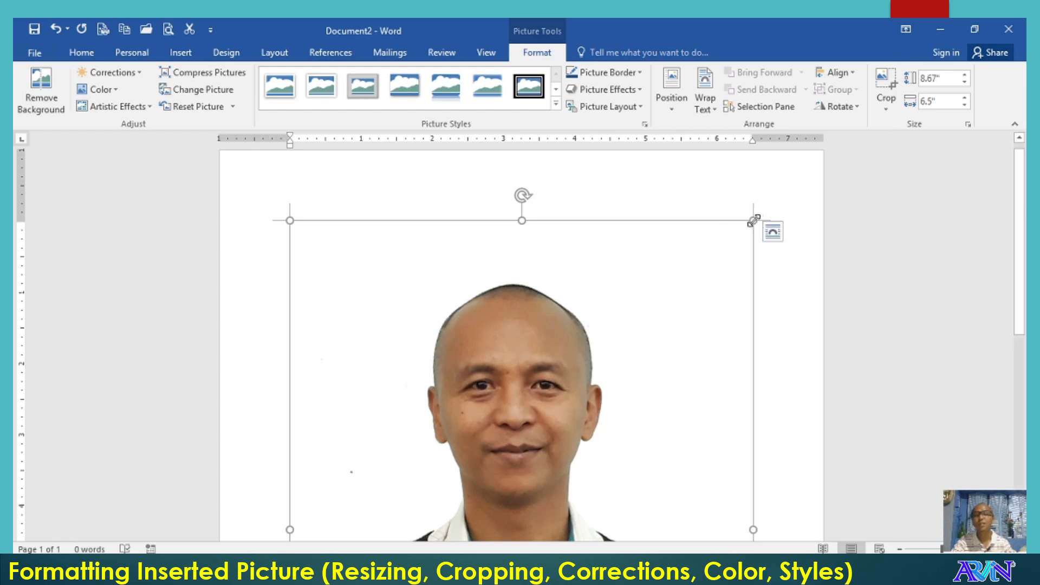
left_click_drag(753, 220, 670, 275)
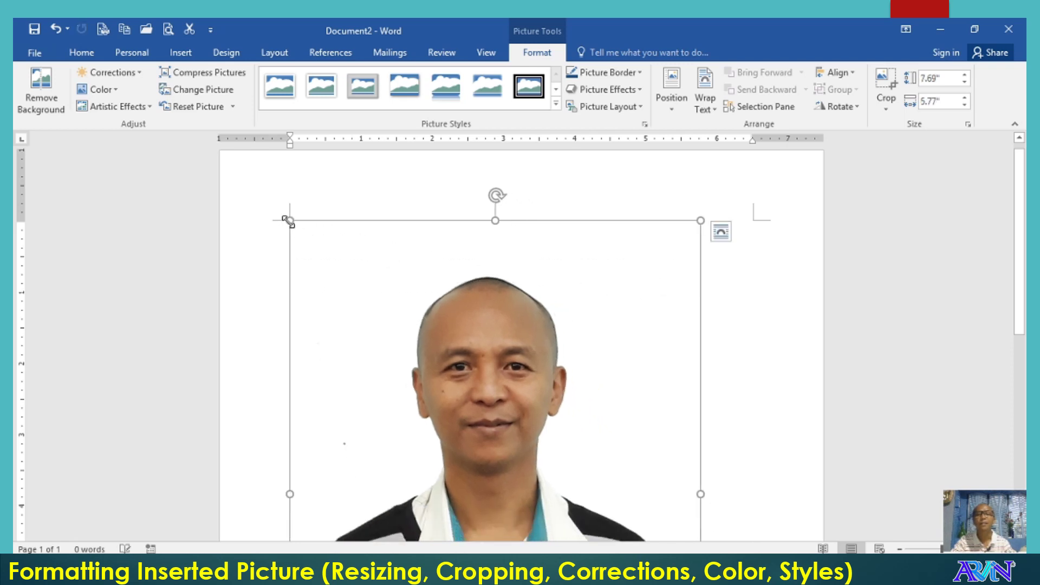
left_click_drag(287, 220, 344, 255)
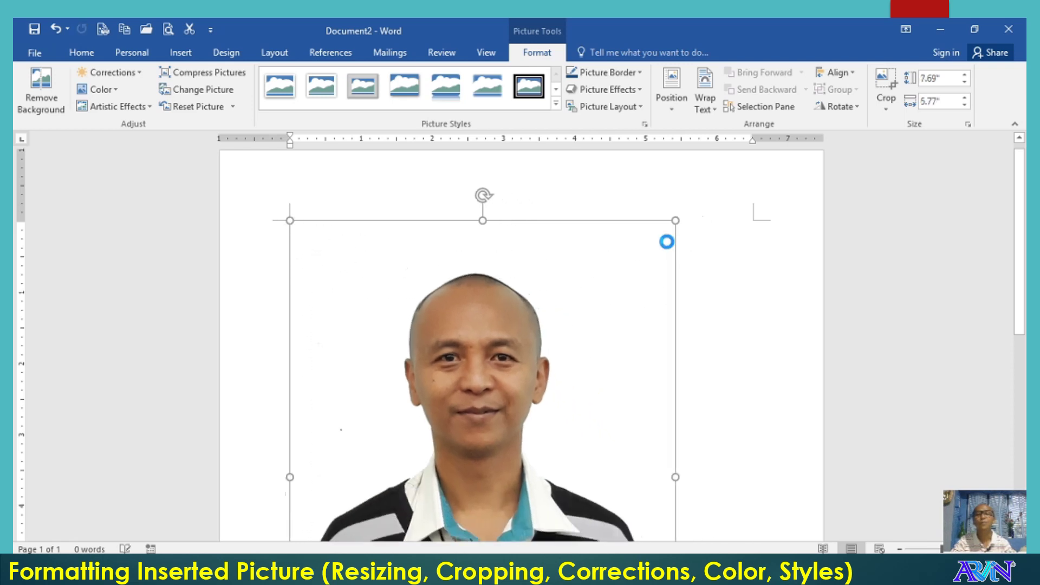
left_click_drag(671, 220, 636, 258)
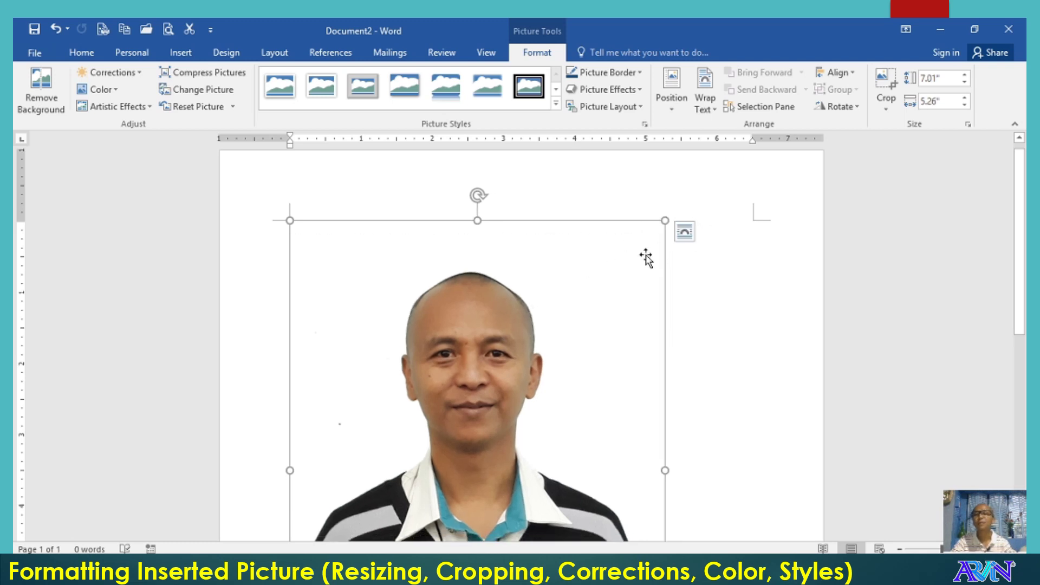
Set the picture's height to 4 inches.
left_click(941, 79)
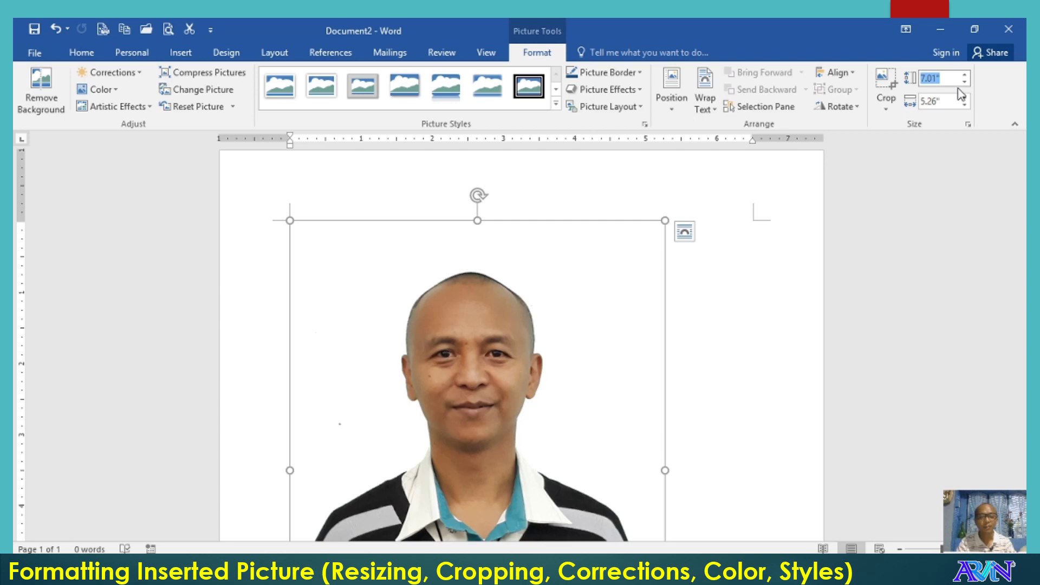
type("4")
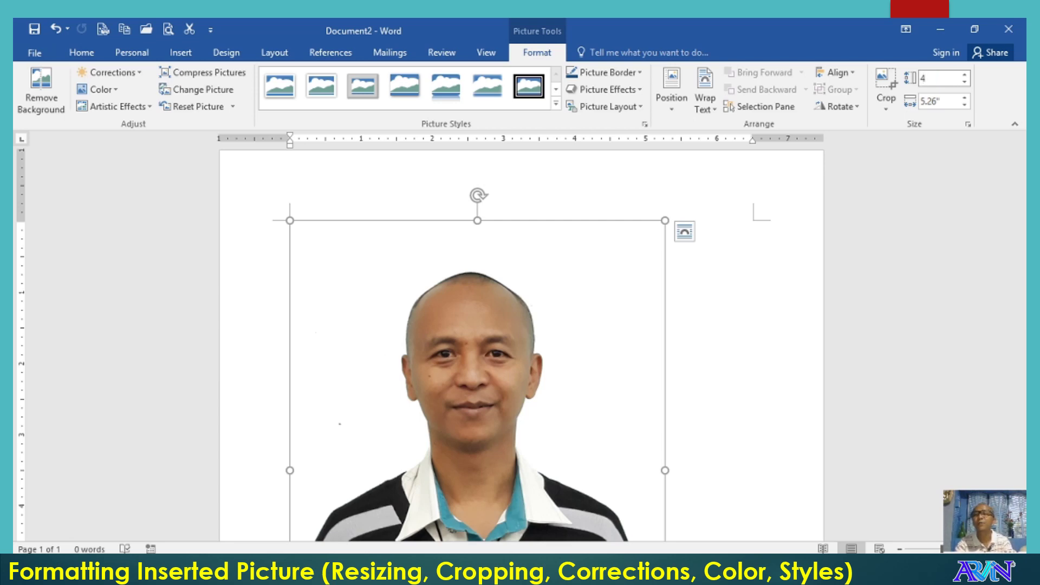
key("Return")
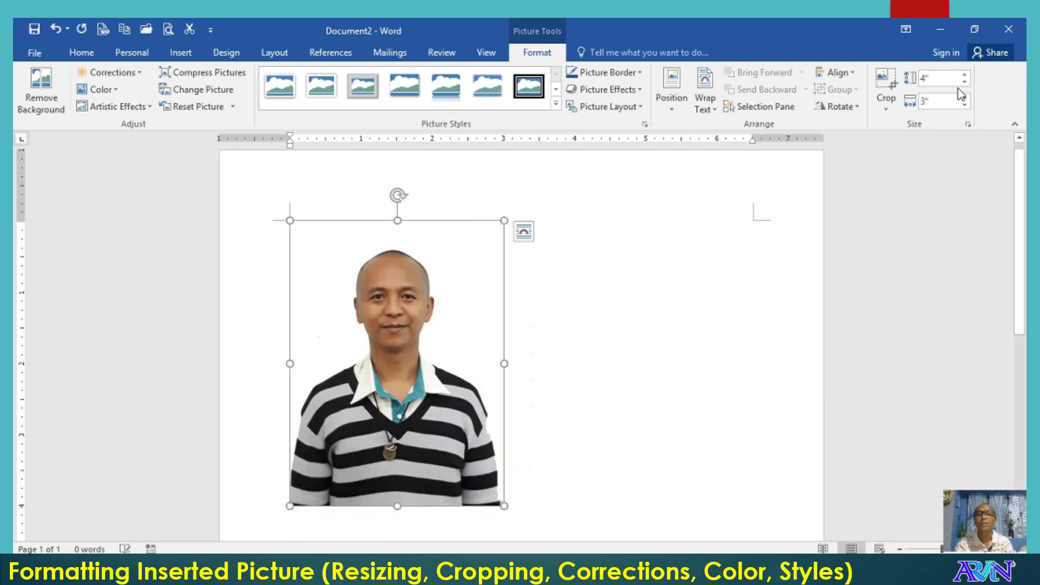
Crop the picture's top, right and bottom edges, leaving it about 3.06 inches high by 2.91 inches wide.
left_click(885, 84)
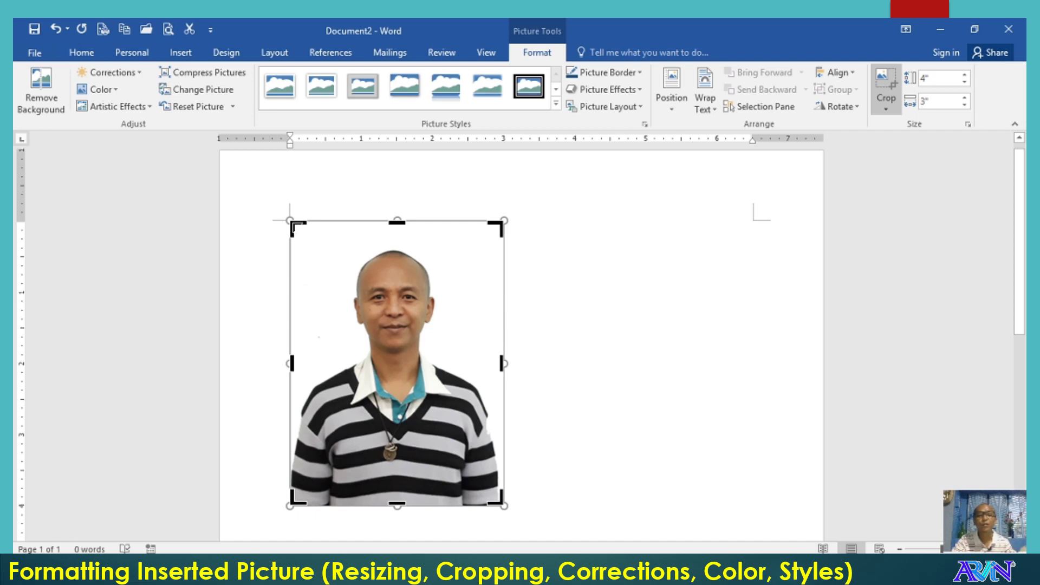
left_click_drag(293, 225, 291, 246)
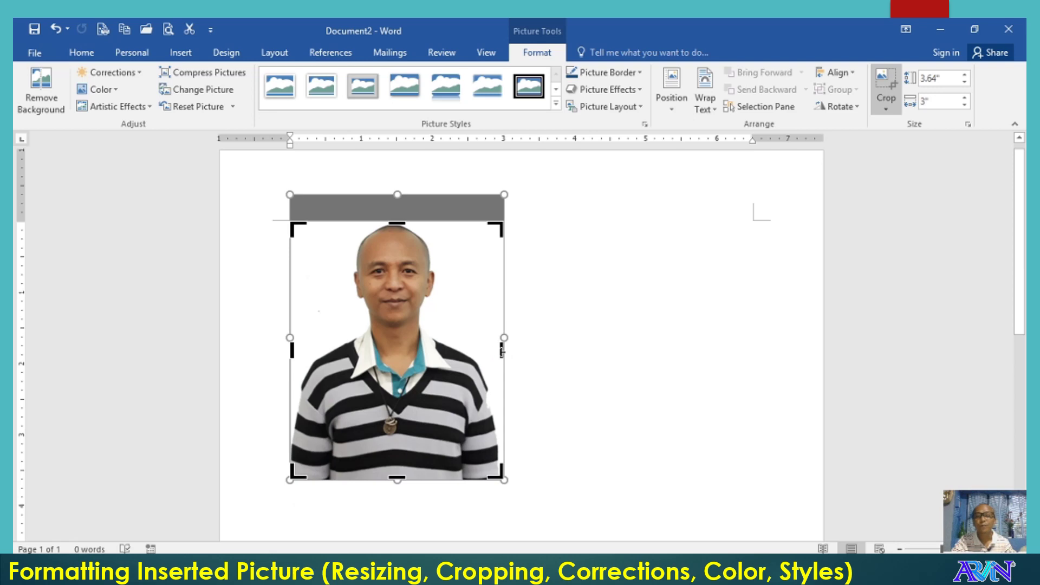
left_click_drag(496, 350, 495, 350)
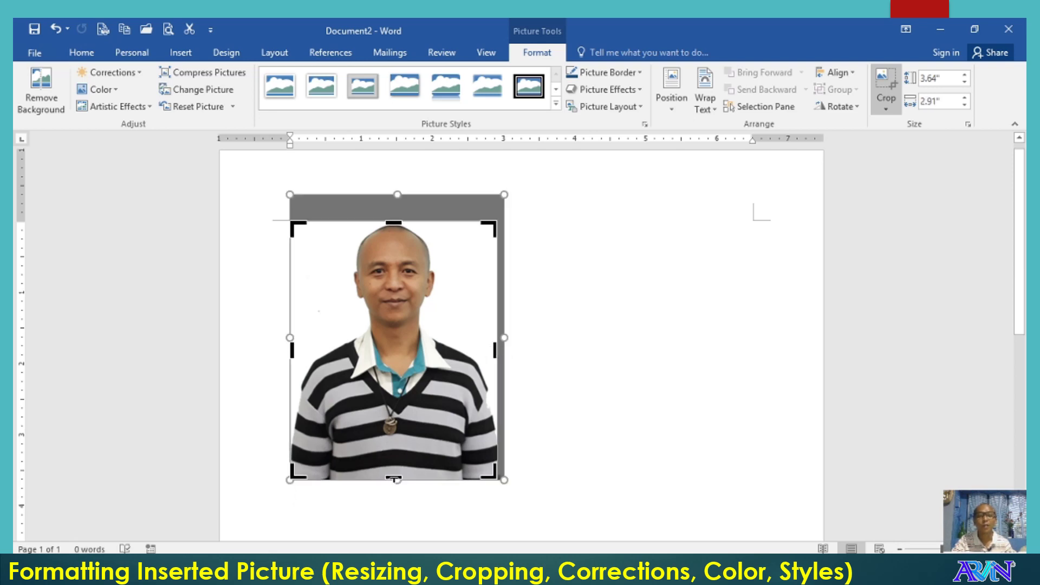
left_click_drag(393, 478, 390, 438)
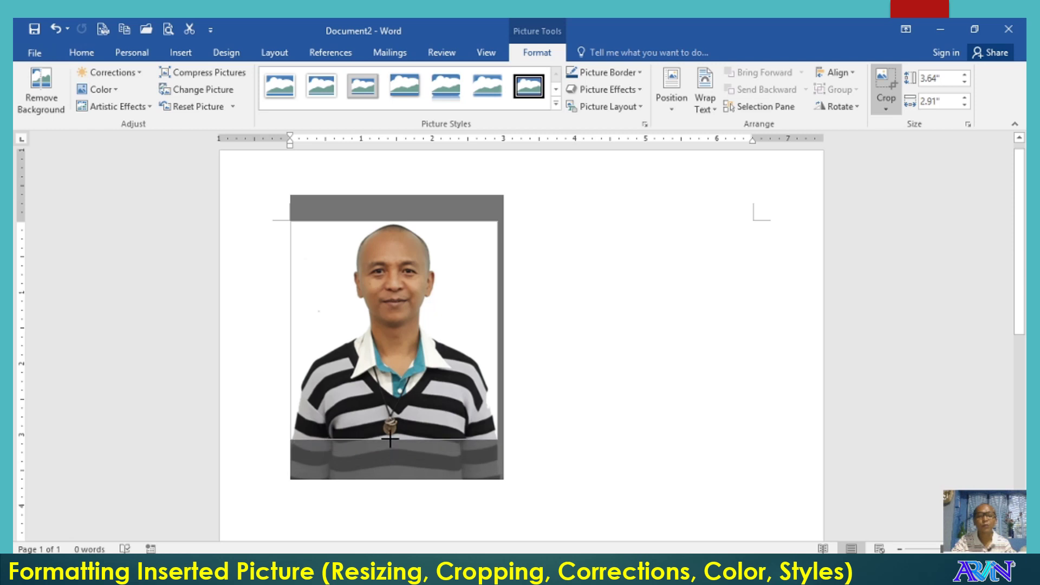
left_click(594, 345)
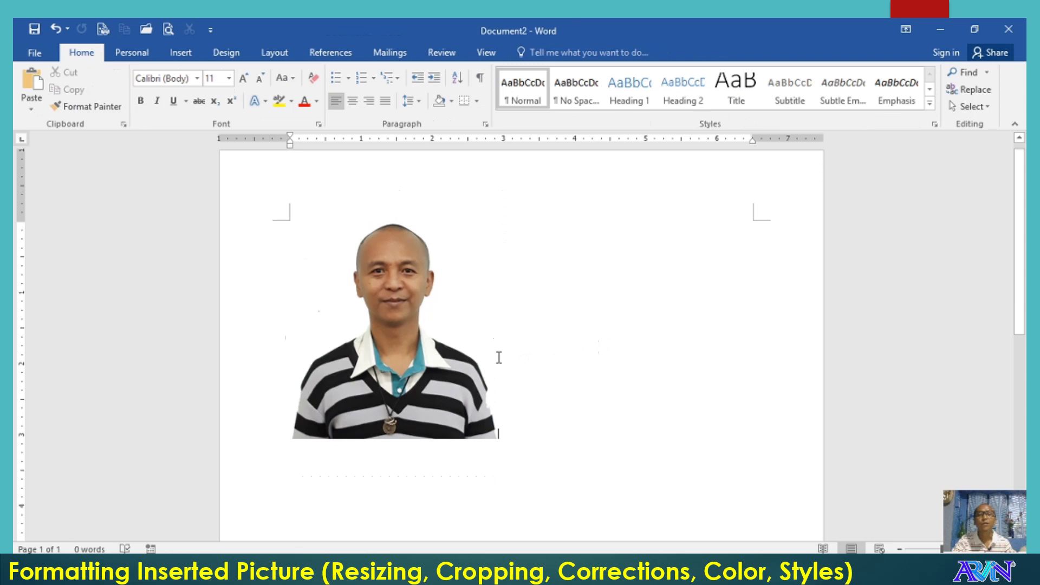
Apply a brightness and contrast correction to the cropped picture.
left_click(455, 341)
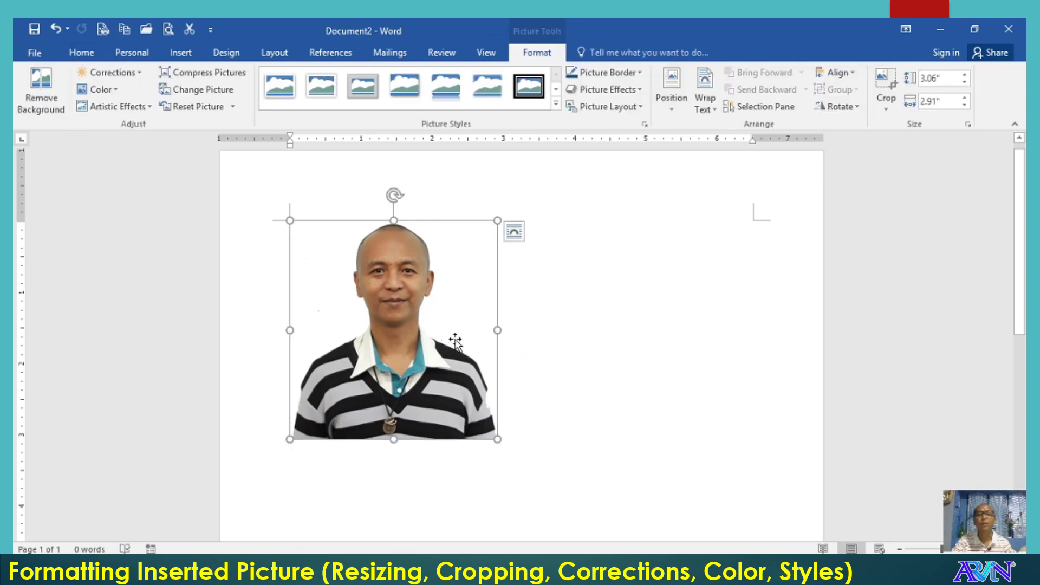
left_click(107, 75)
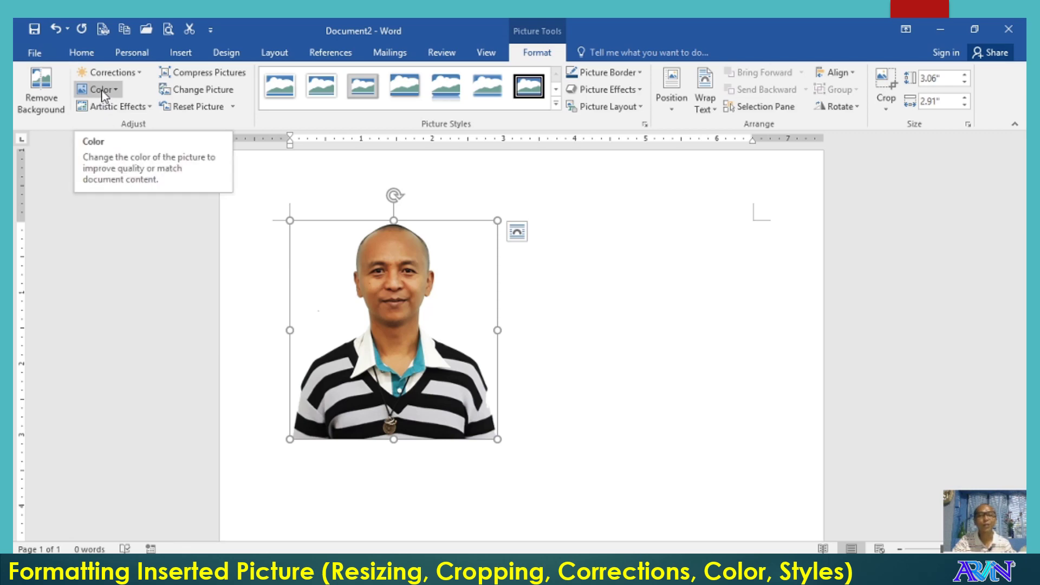
Try a gray recolor on the picture and return it to No Recolor.
left_click(103, 93)
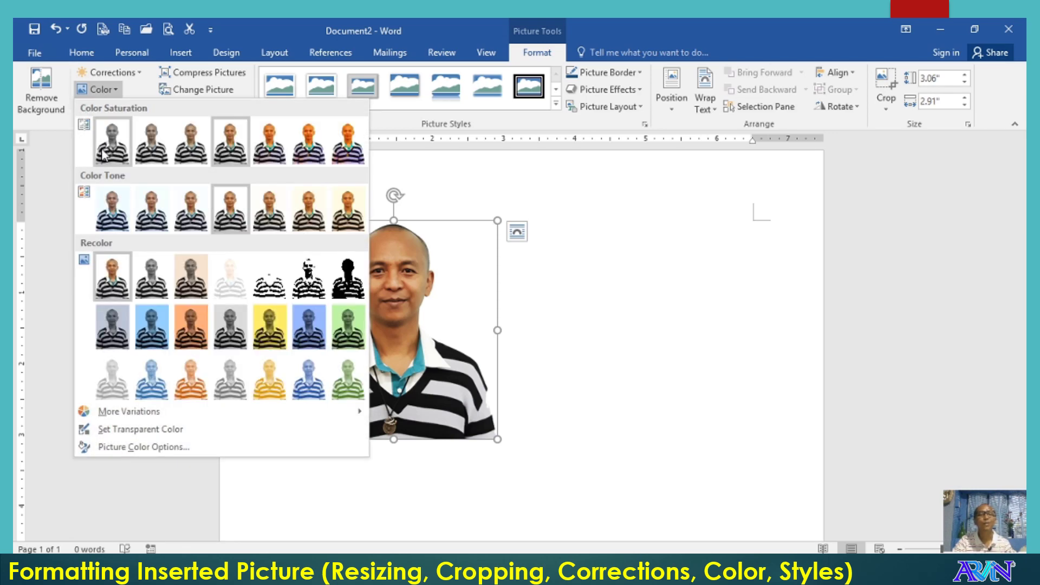
left_click(234, 328)
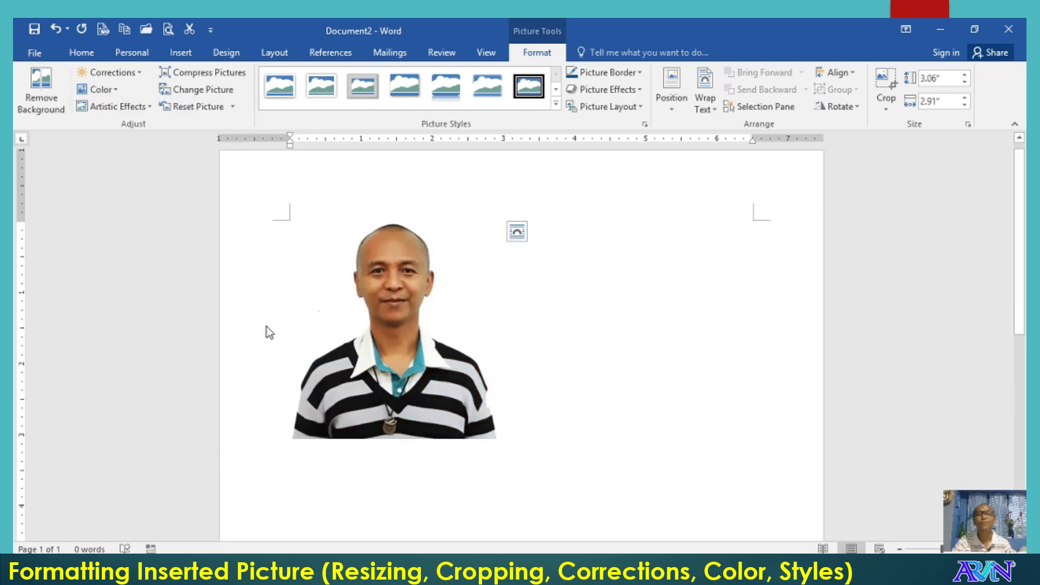
left_click(97, 89)
left_click(112, 266)
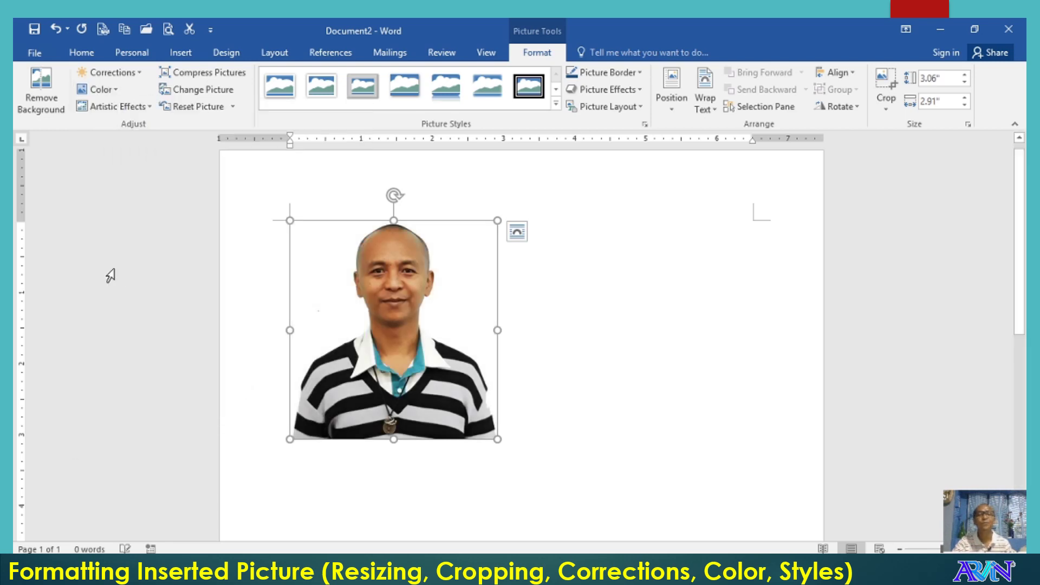
Apply the Light Screen artistic effect to the picture and set its grid size to 10.
left_click(108, 107)
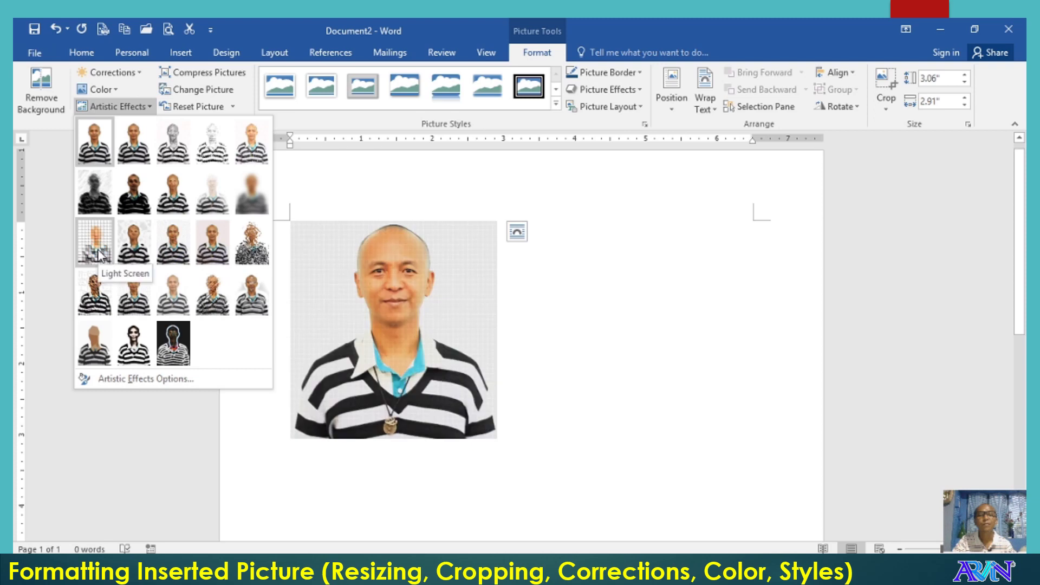
left_click(99, 252)
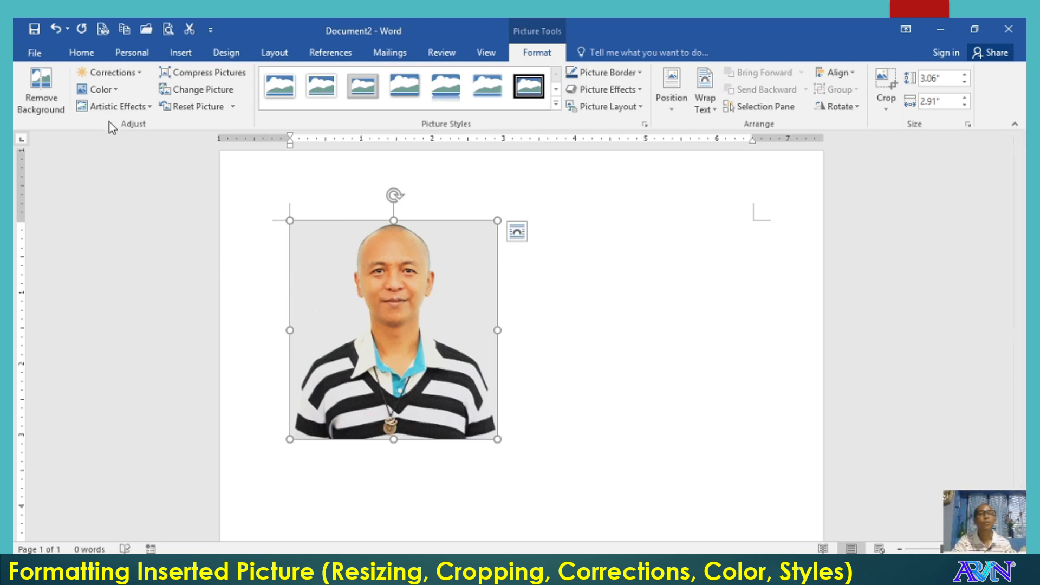
left_click(115, 105)
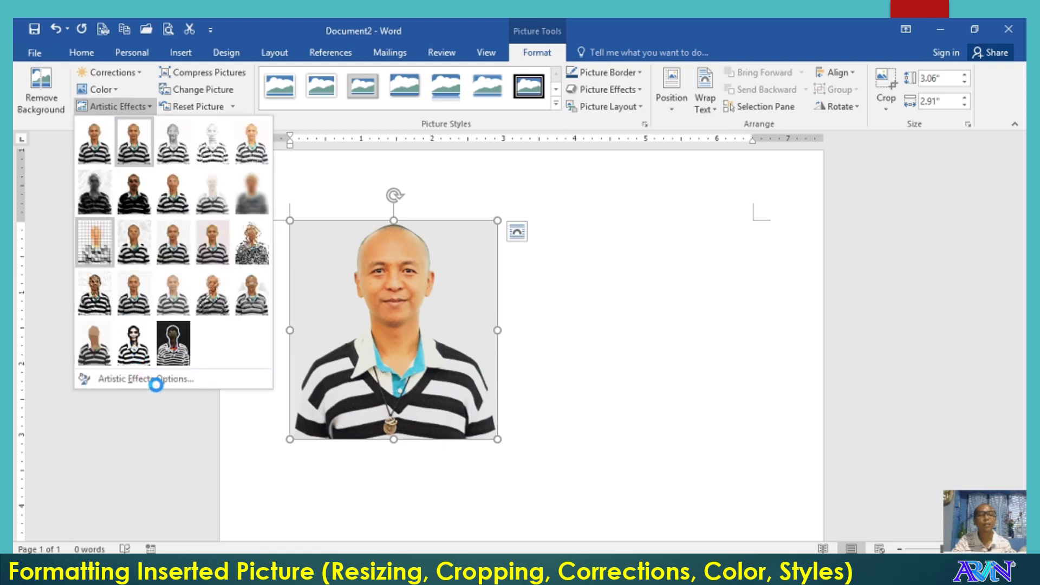
left_click(159, 379)
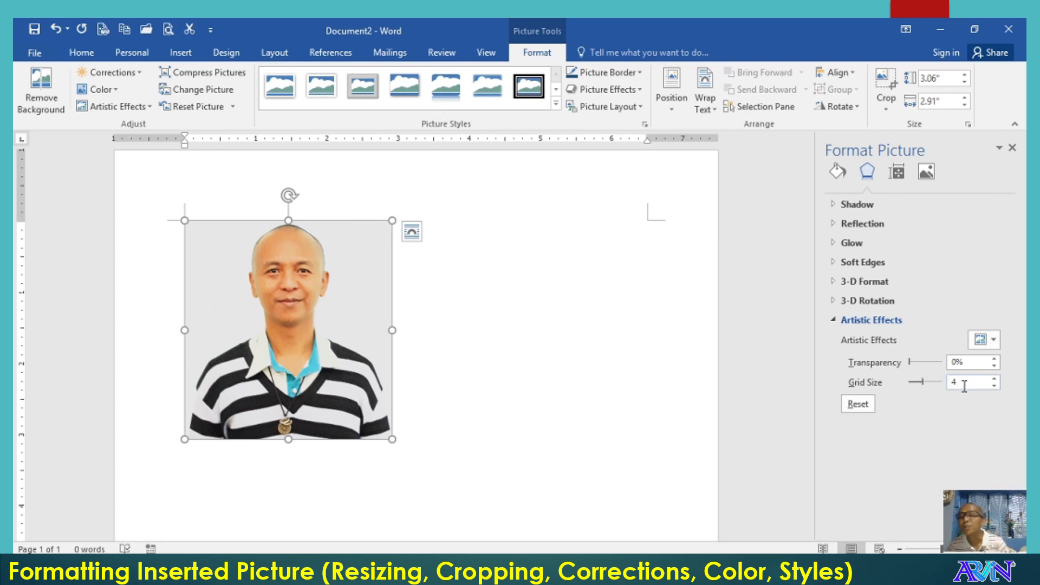
left_click_drag(963, 385, 918, 387)
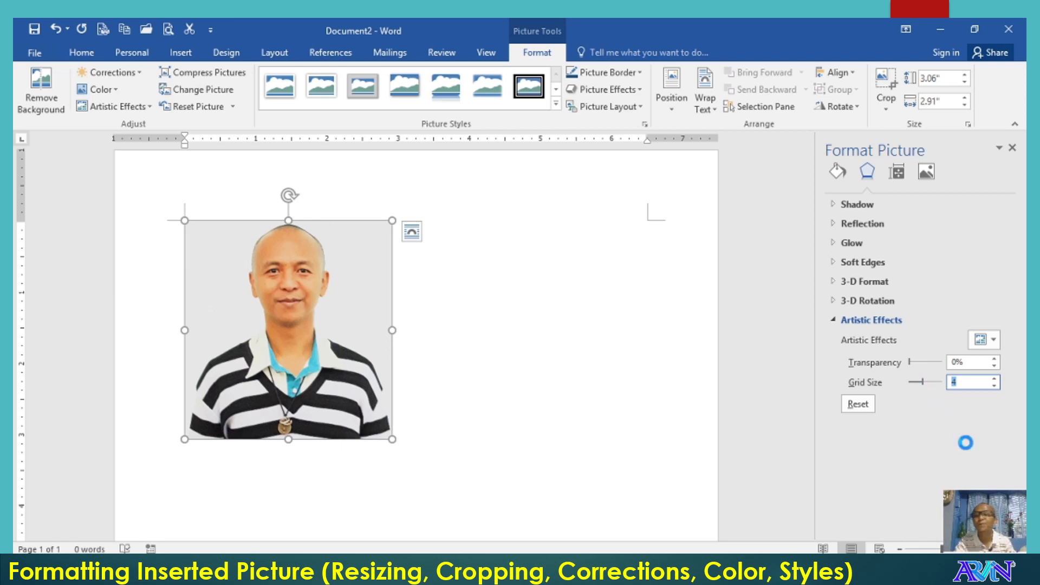
type("1")
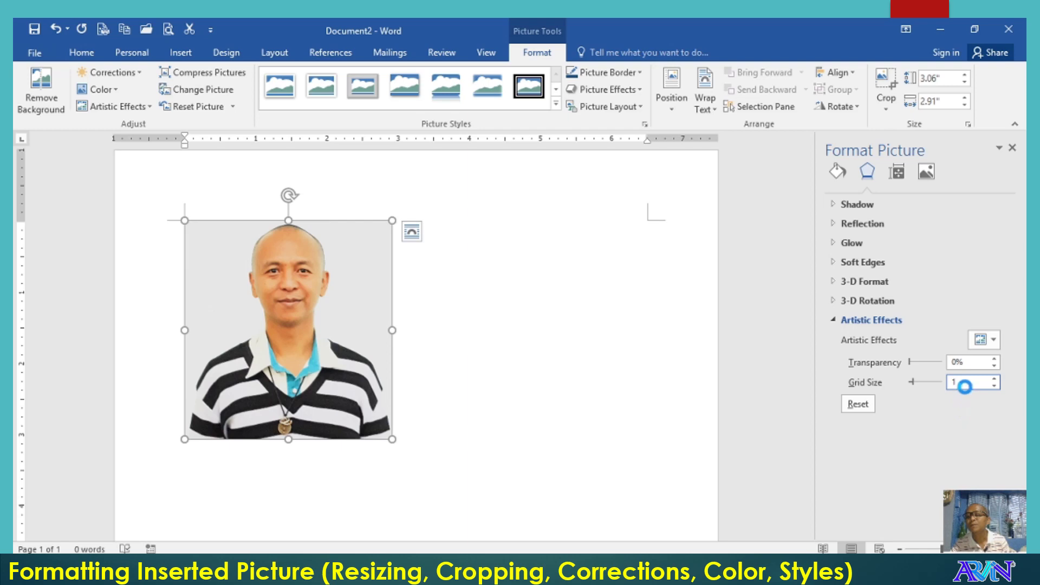
type("0")
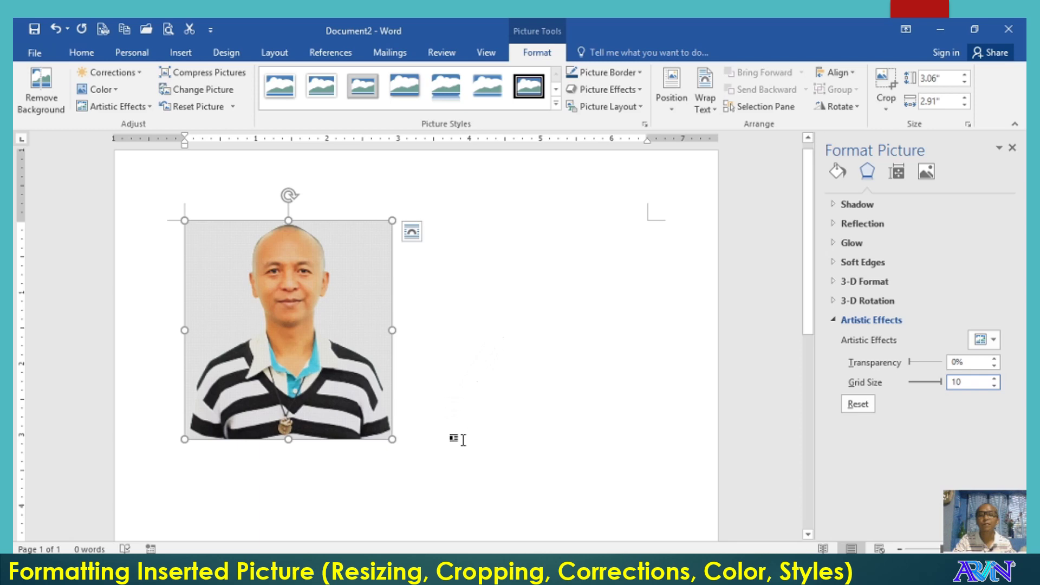
Enlarge the picture proportionally from its lower-right corner to about 4.82 inches high by 4.57 inches wide.
left_click(480, 398)
left_click(389, 432)
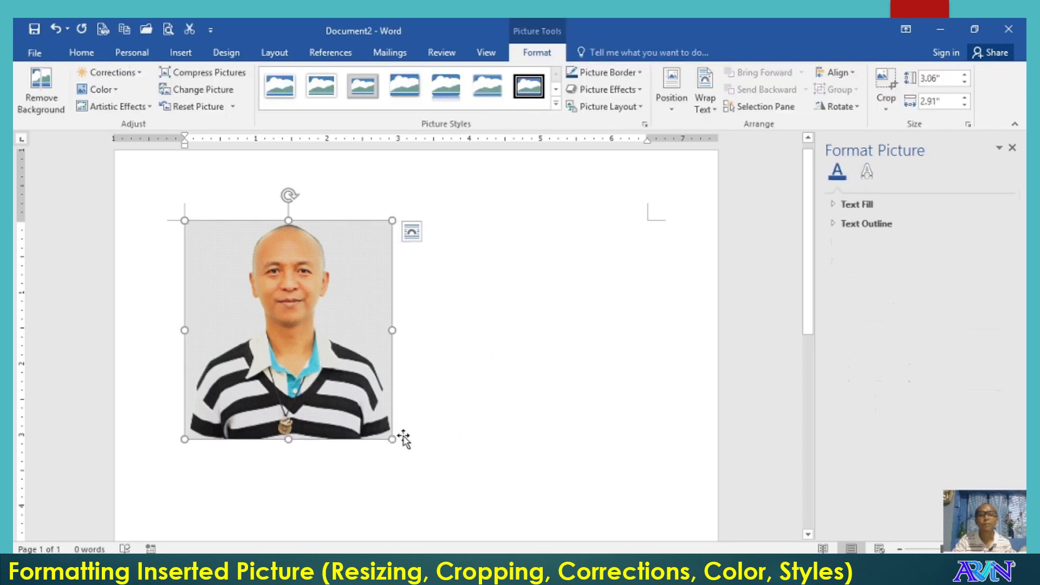
left_click_drag(392, 439, 489, 459)
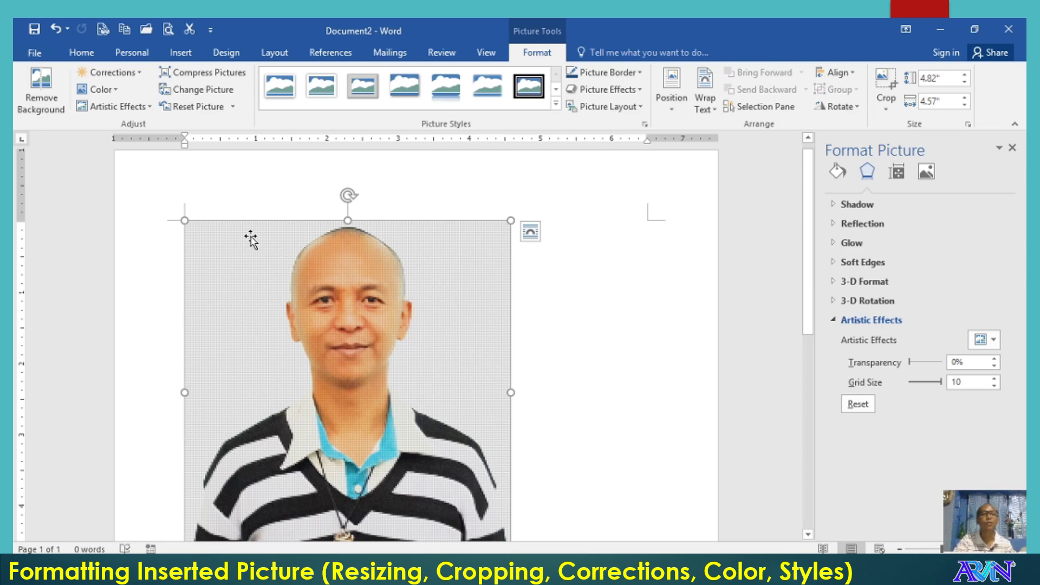
Remove the artistic effect from the portrait and shrink it proportionally to about 4.61 inches high by 4.38 inches wide.
left_click(112, 108)
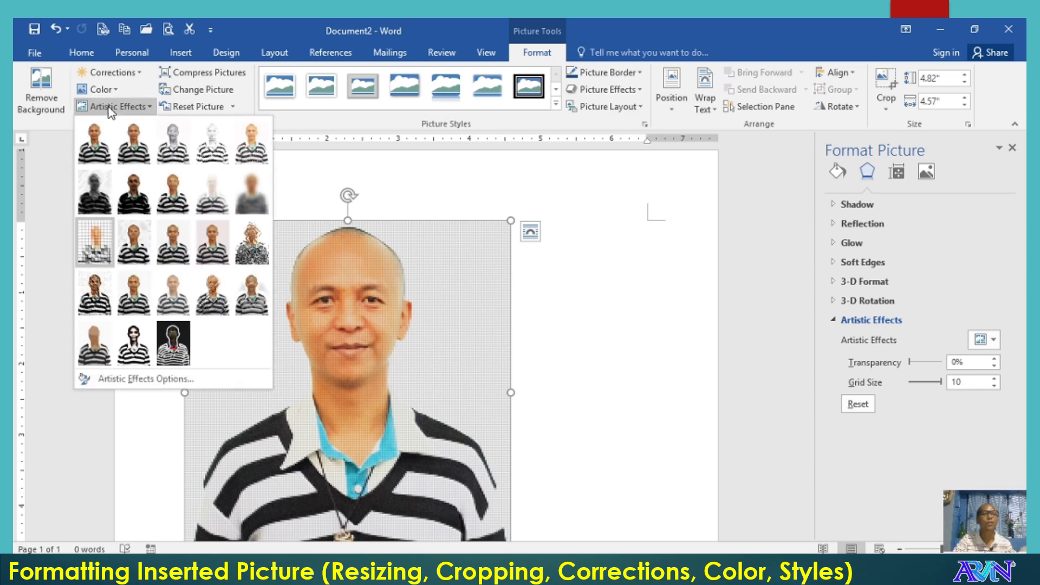
left_click(96, 143)
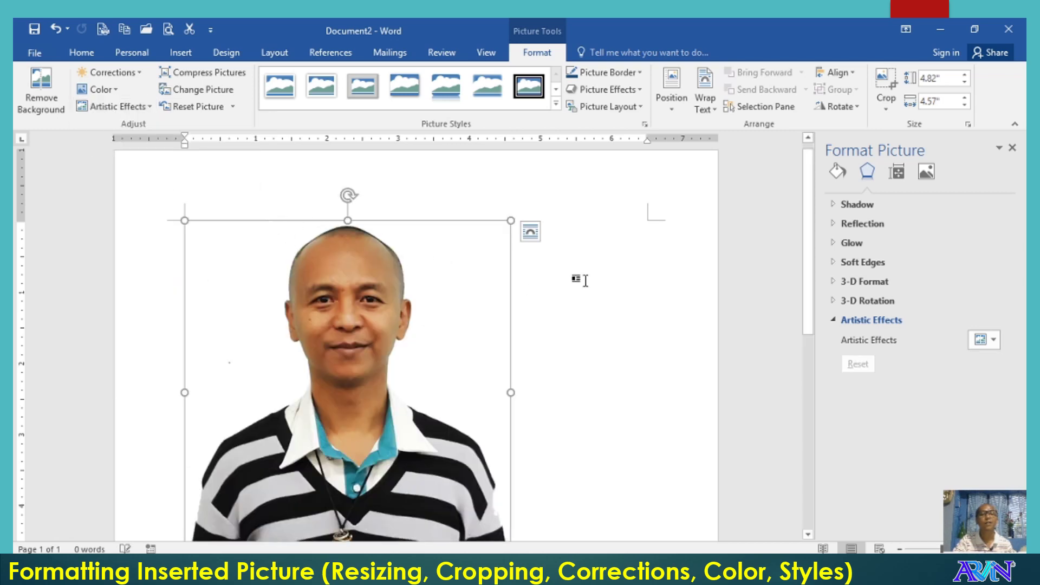
left_click_drag(511, 221, 495, 238)
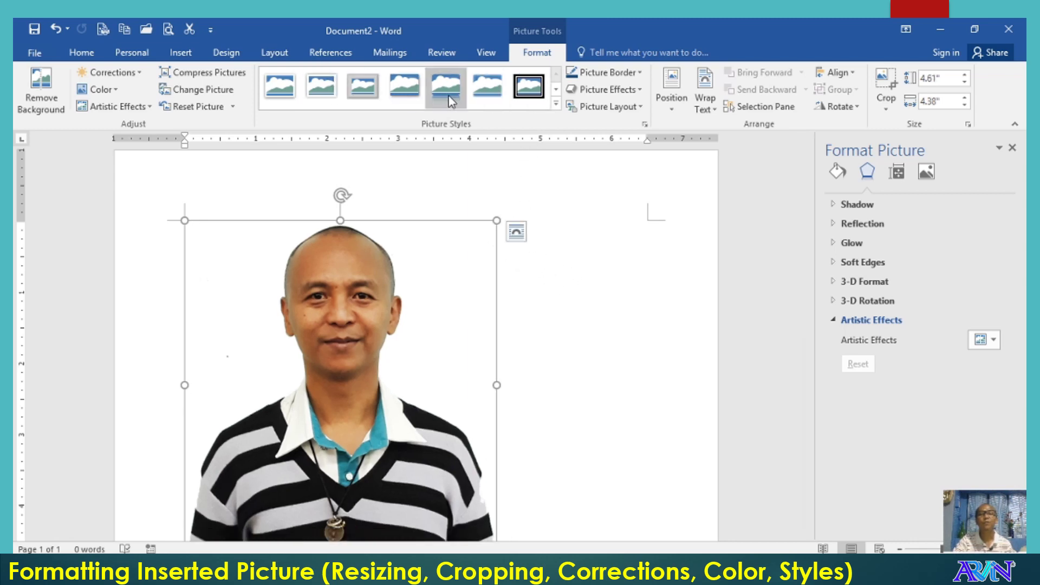
Apply the oval picture style with a black bevelled frame and a shadow beneath to the portrait.
left_click(556, 90)
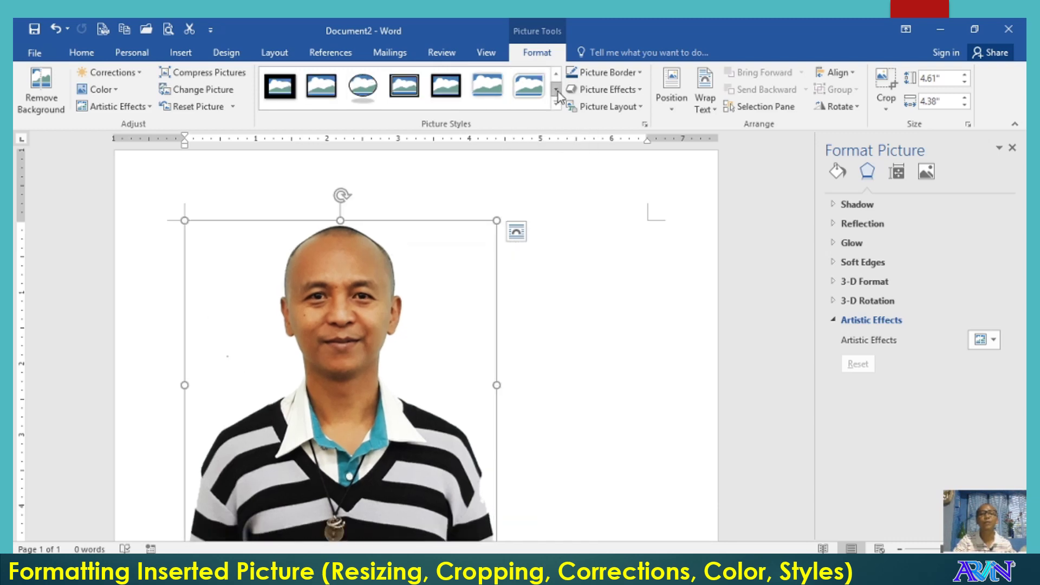
left_click(558, 104)
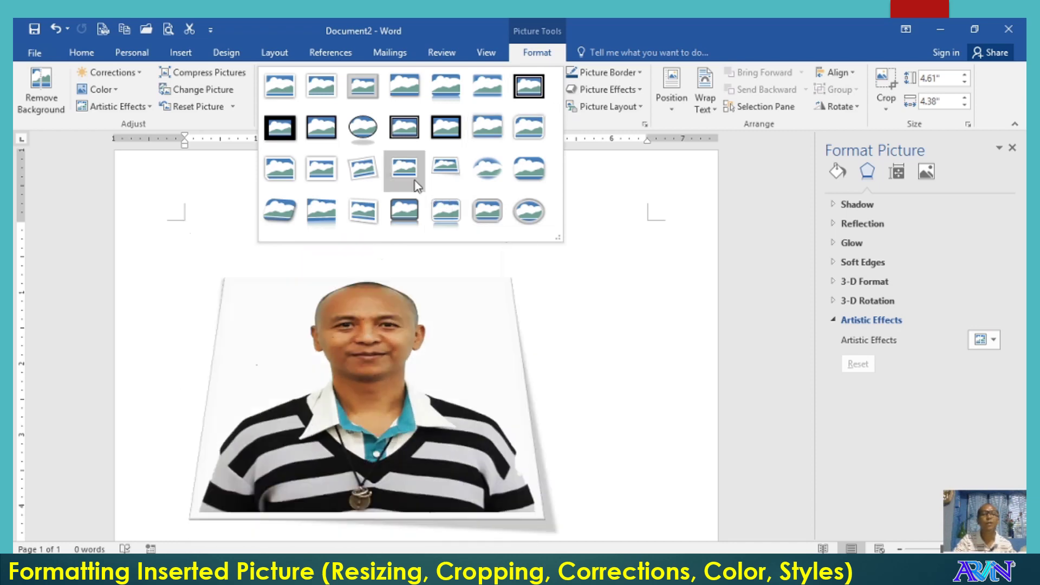
left_click(367, 137)
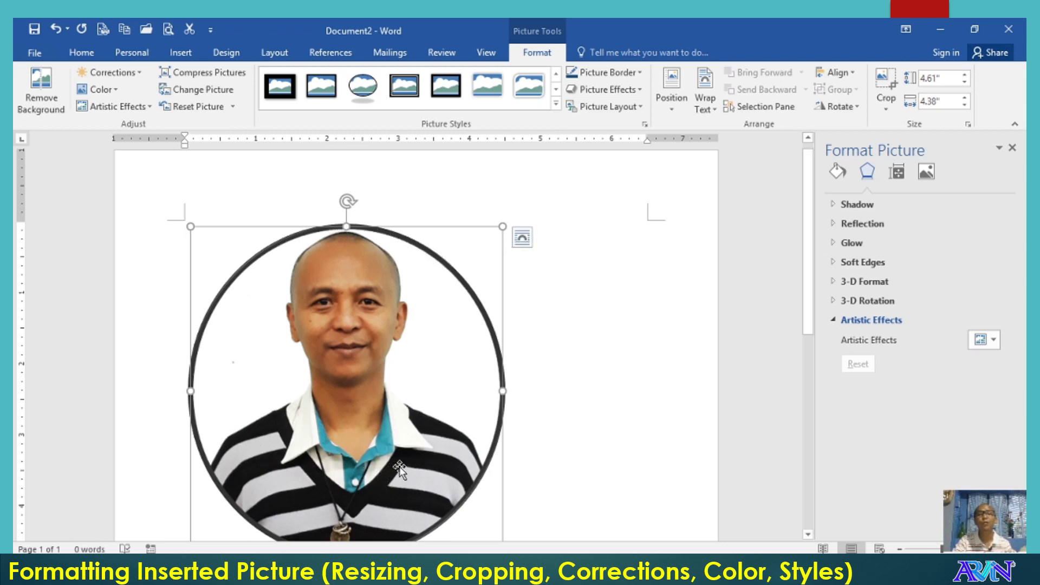
Set the portrait's border to the standard color Blue with a weight of 1½ pt.
left_click(614, 73)
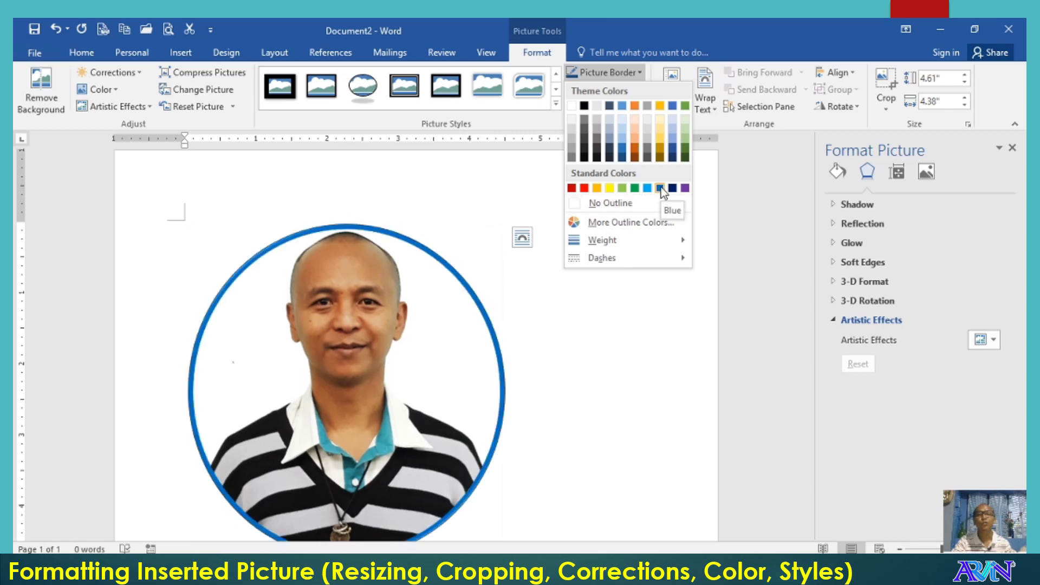
left_click(660, 188)
left_click(606, 75)
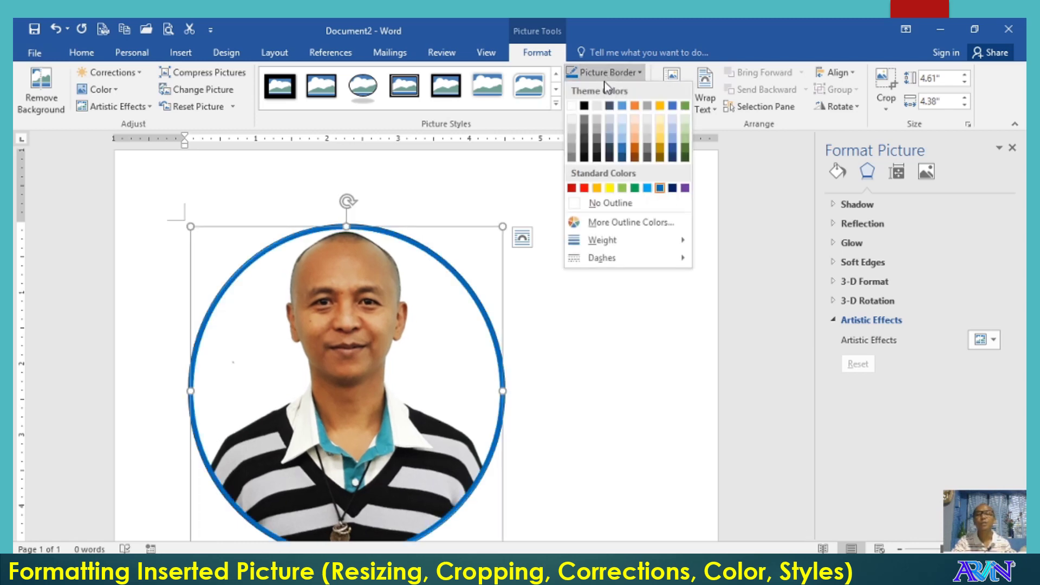
mouse_move(636, 238)
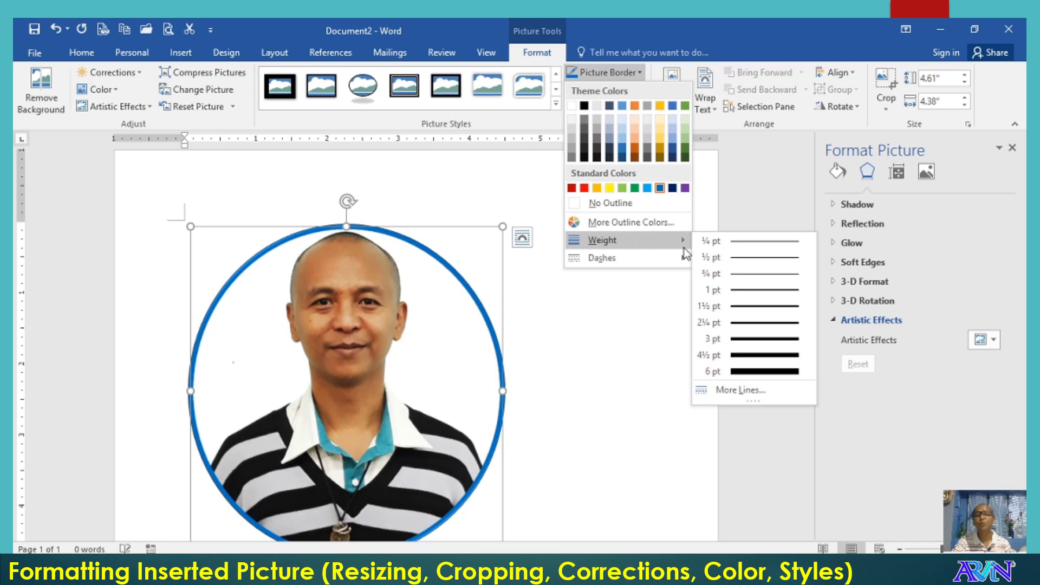
left_click(757, 307)
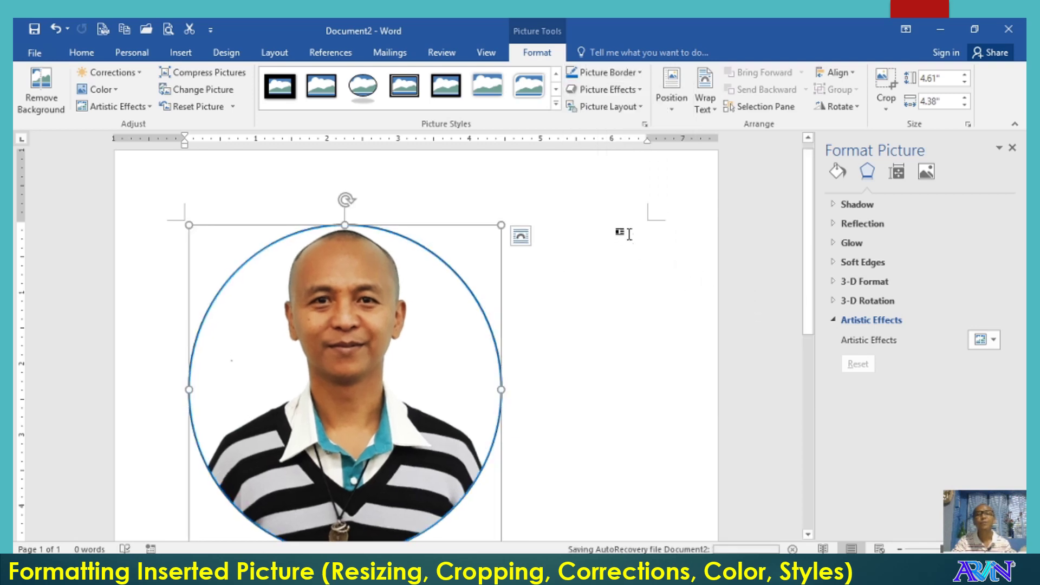
scroll(622, 230, "down", 1)
left_click(606, 108)
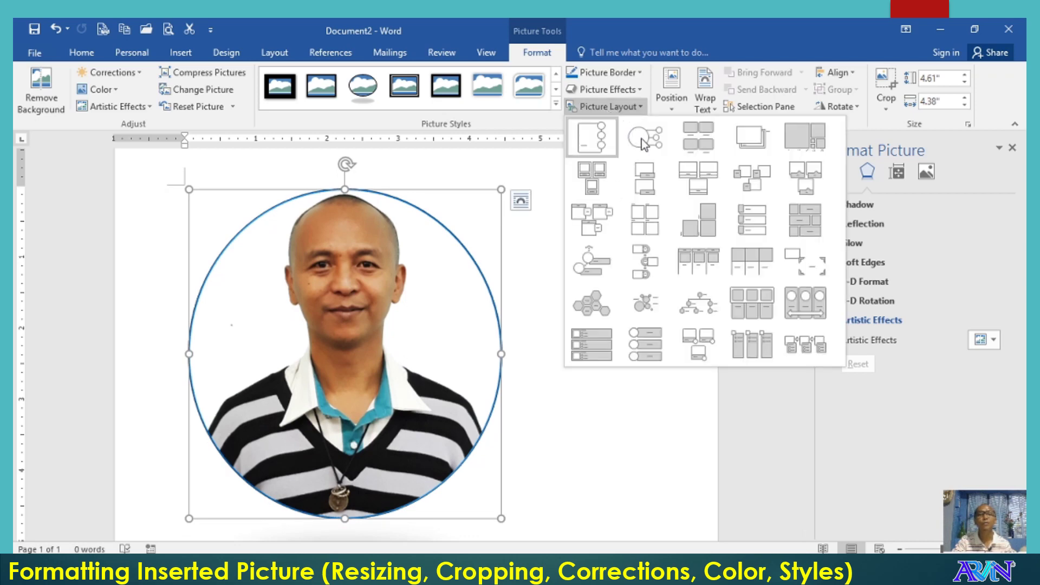
left_click(547, 229)
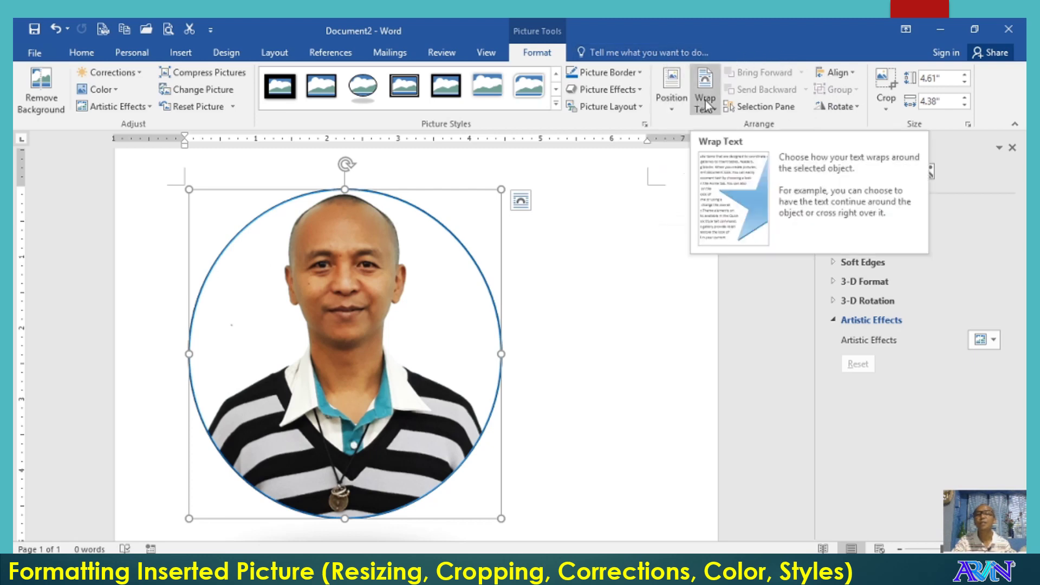
Insert the logo picture arvin-name from the Pictures library after the portrait.
left_click(582, 300)
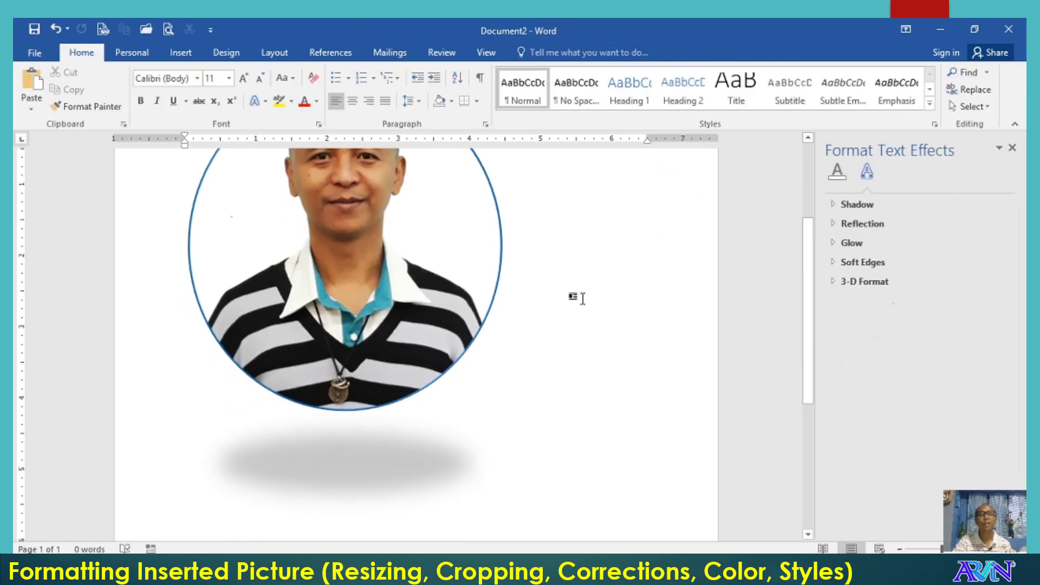
scroll(582, 298, "up", 1)
scroll(585, 292, "up", 1)
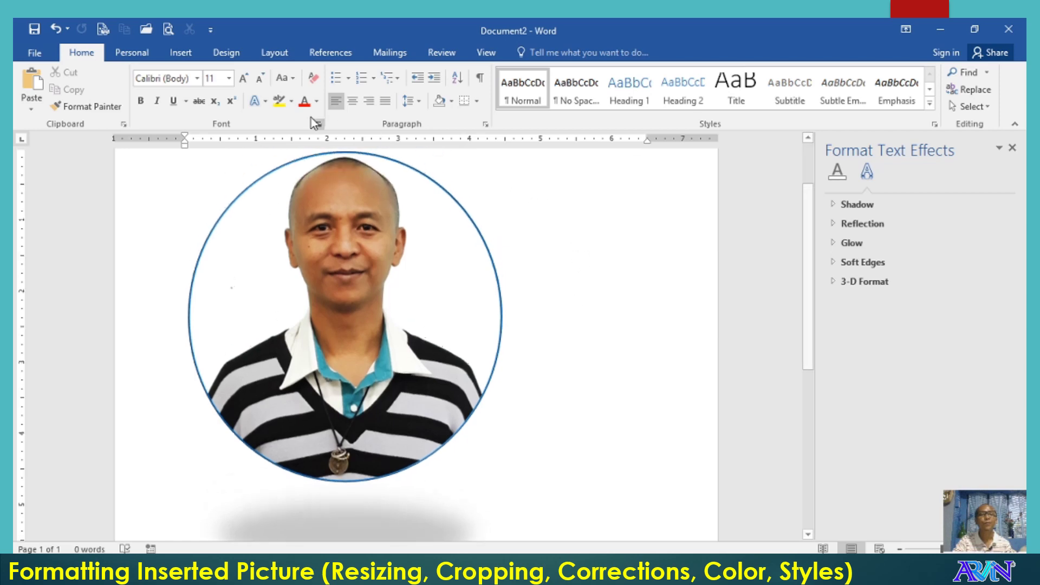
left_click(182, 53)
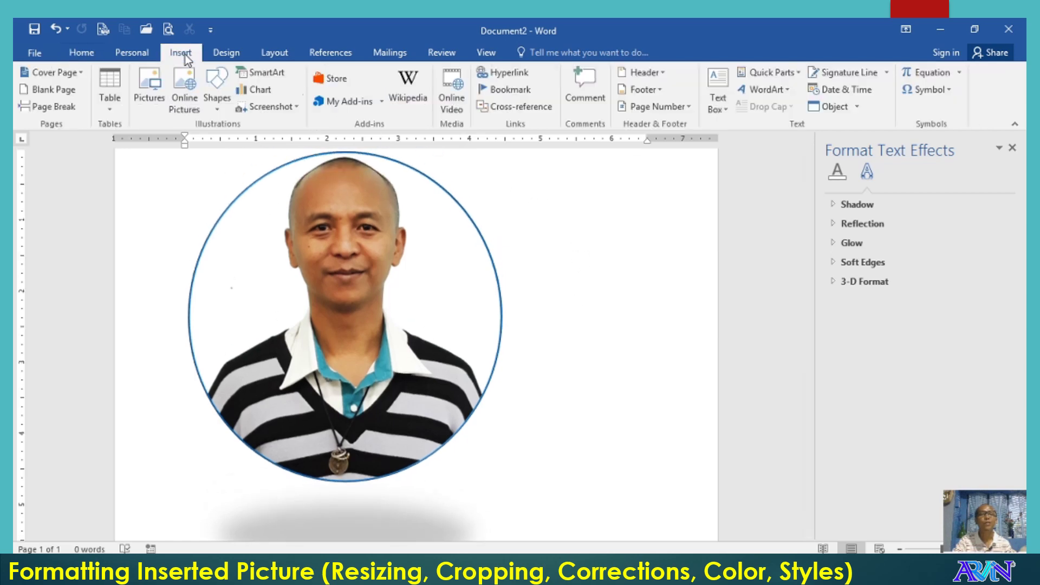
left_click(148, 87)
left_click_drag(761, 111, 747, 265)
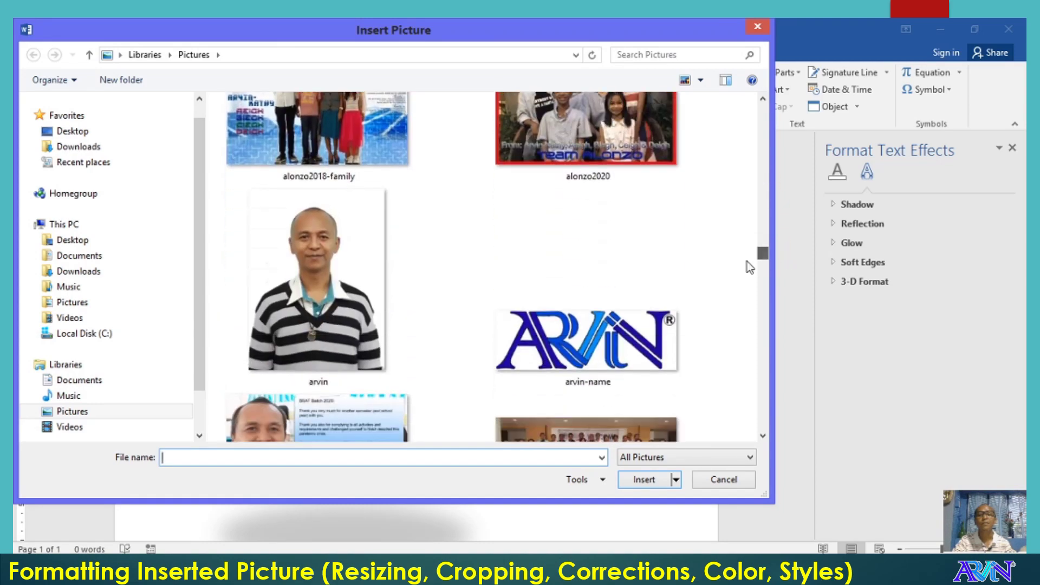
left_click(584, 357)
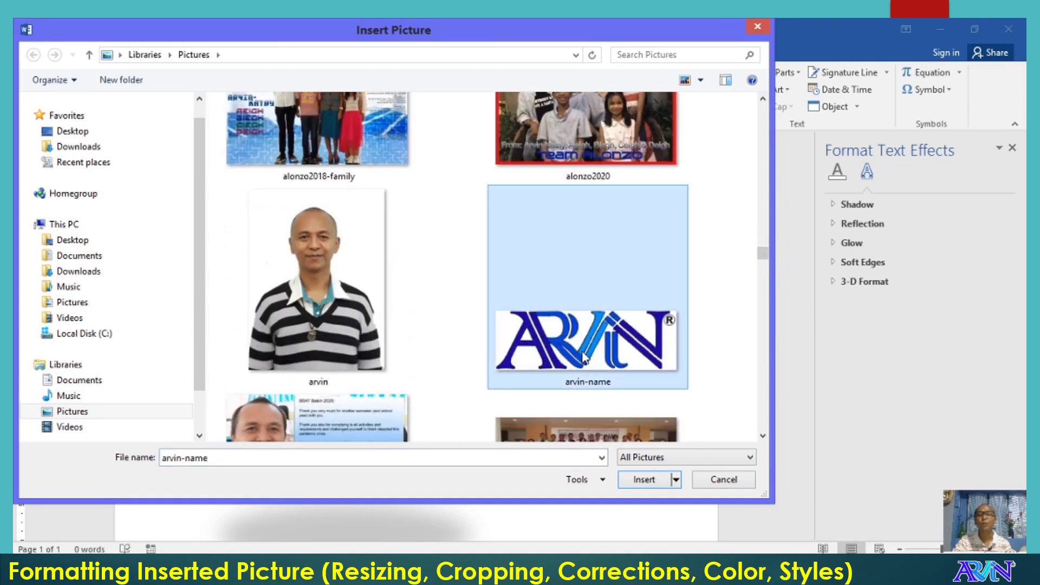
left_click(643, 480)
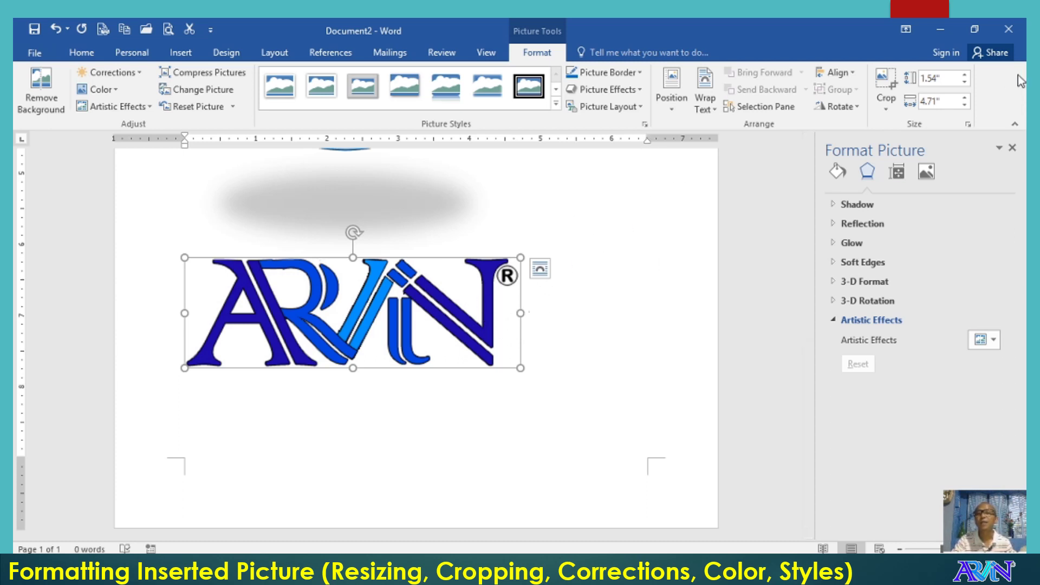
Set the logo picture's height to 0.5 inch, keeping its proportions.
left_click(938, 80)
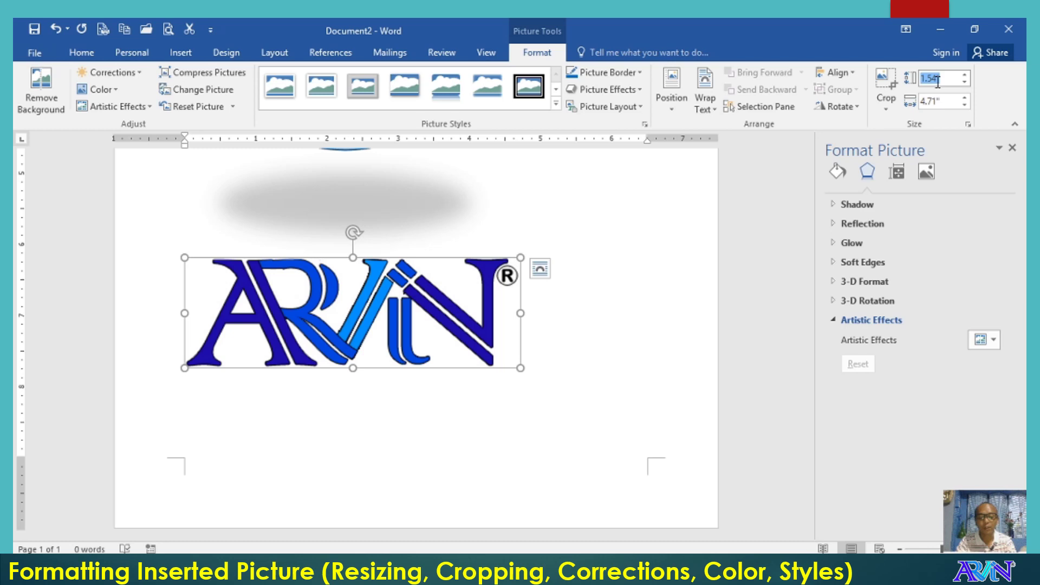
key("BackSpace")
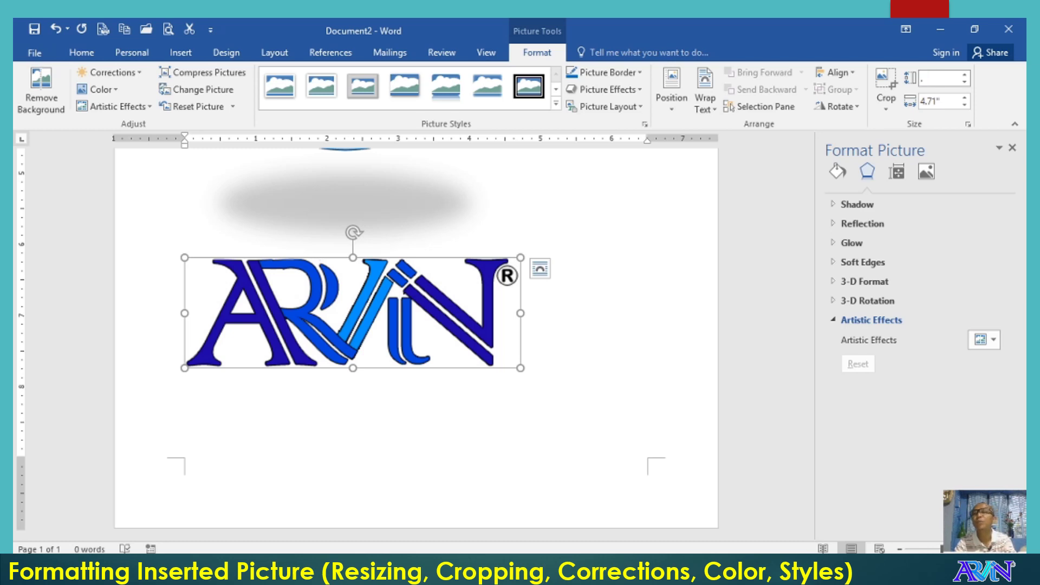
type(".5")
key("Return")
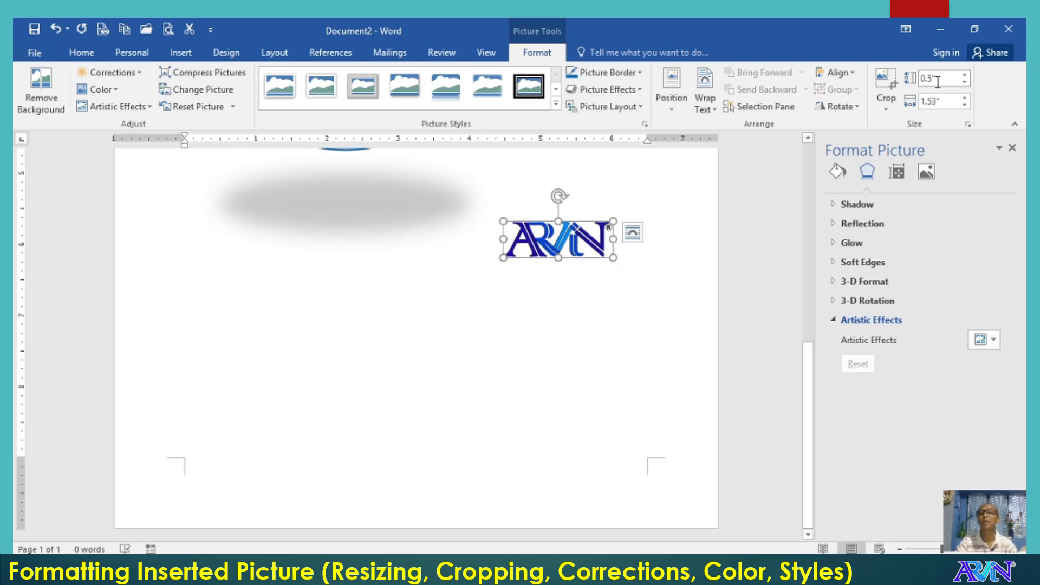
left_click(397, 226)
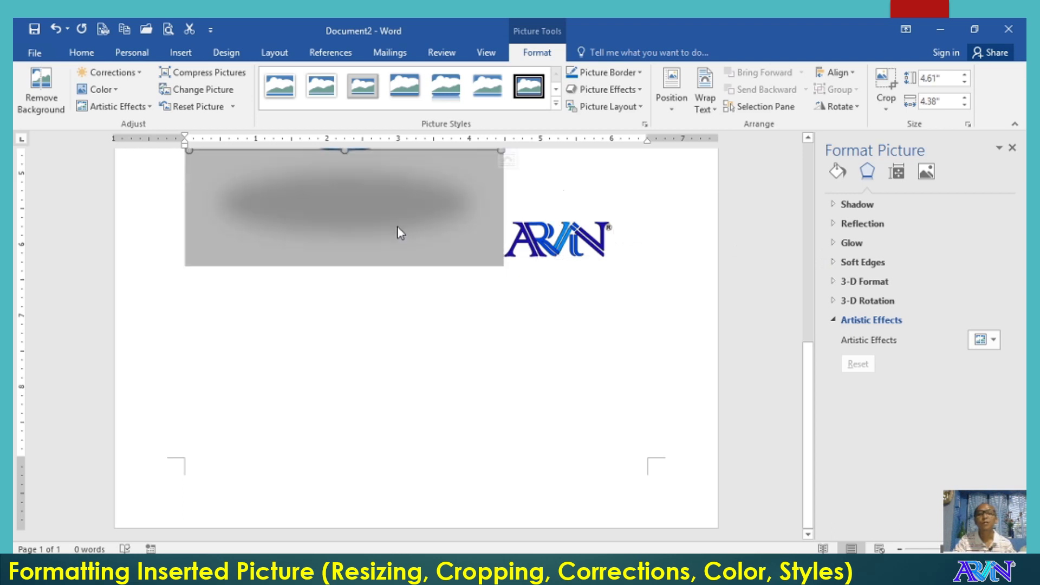
scroll(687, 220, "up", 3)
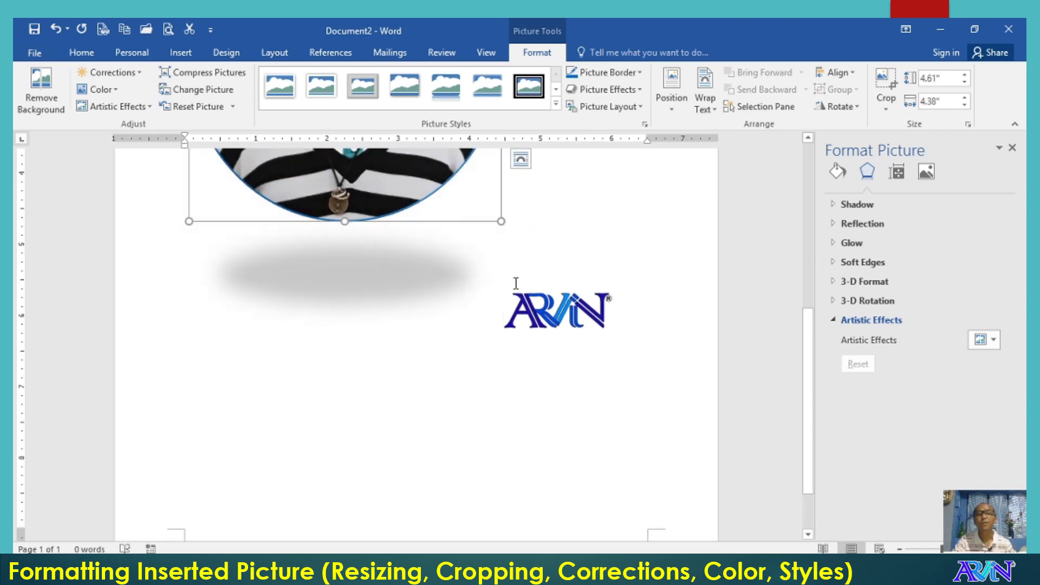
left_click(549, 306)
left_click(366, 180)
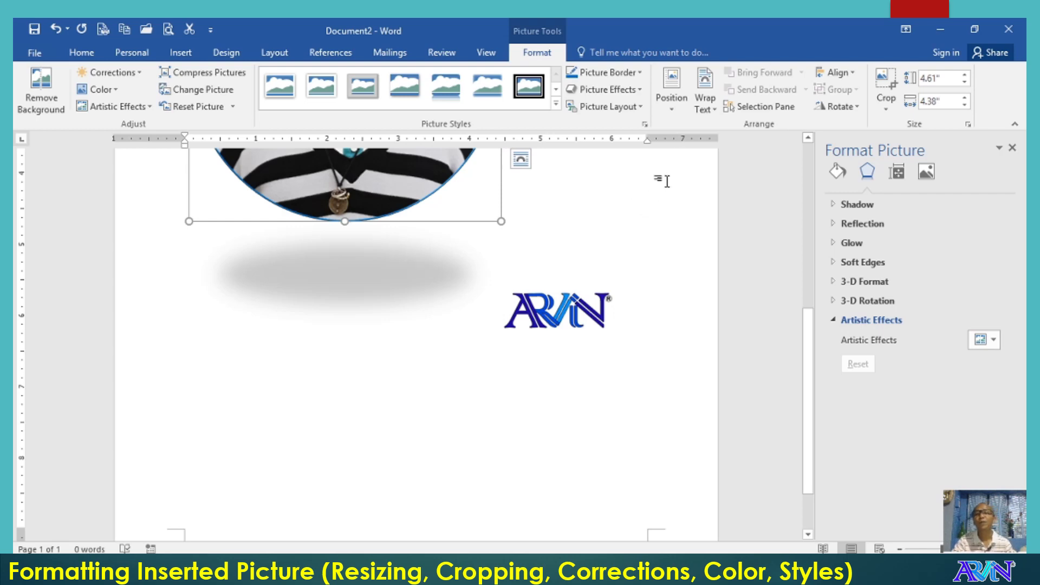
left_click(707, 98)
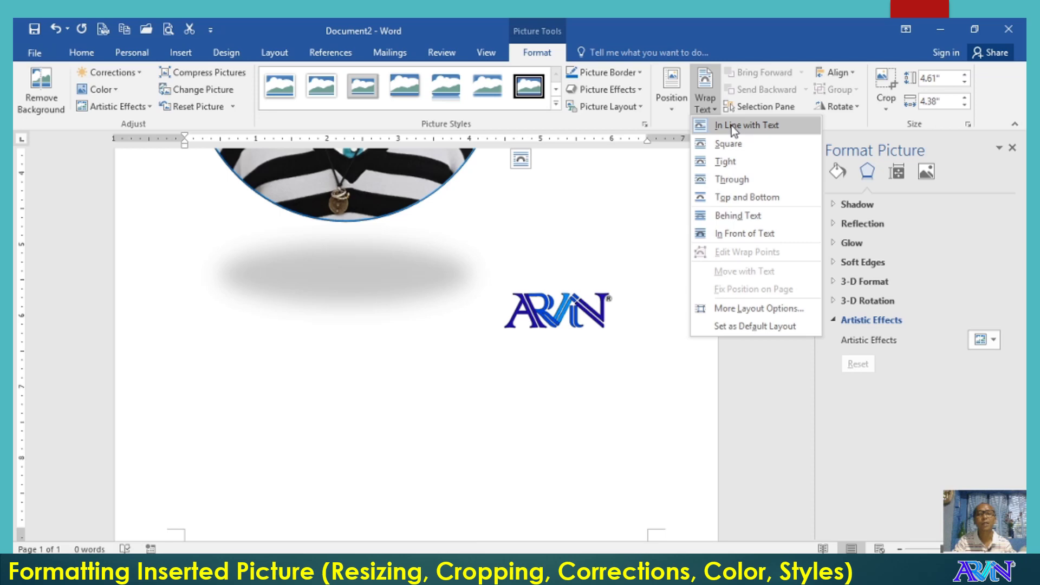
left_click(672, 92)
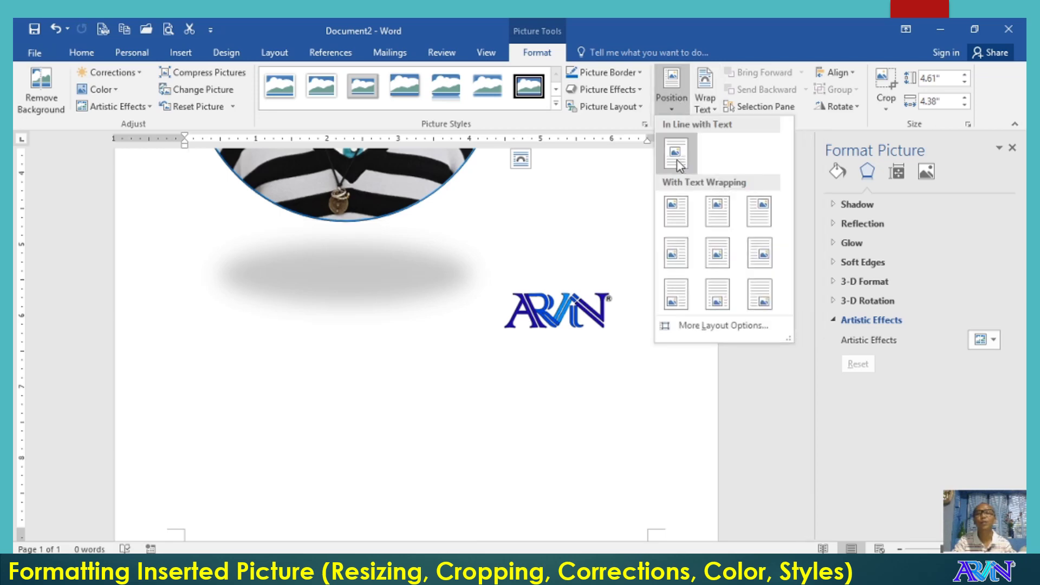
left_click(575, 193)
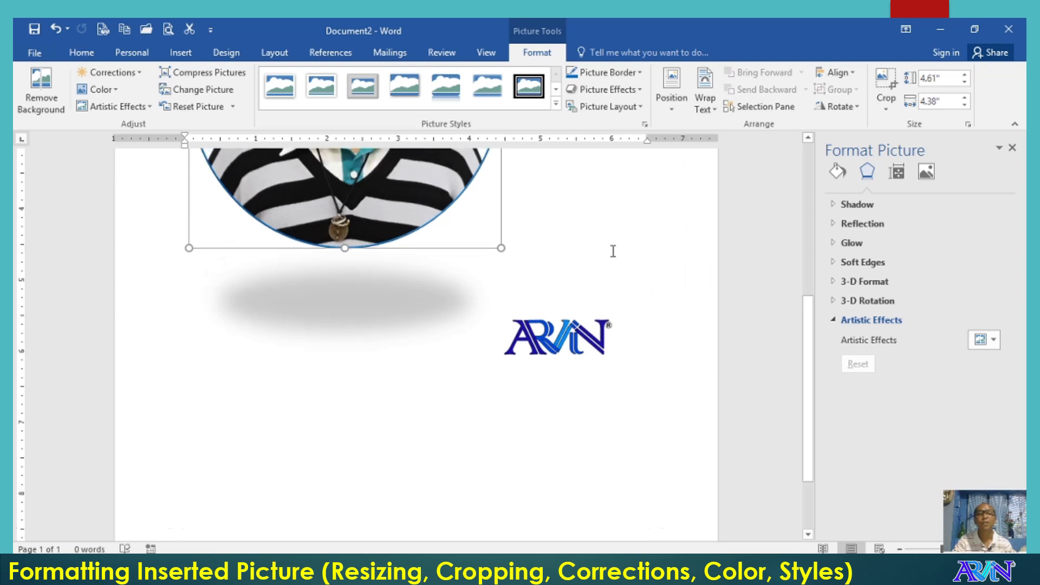
scroll(607, 249, "up", 4)
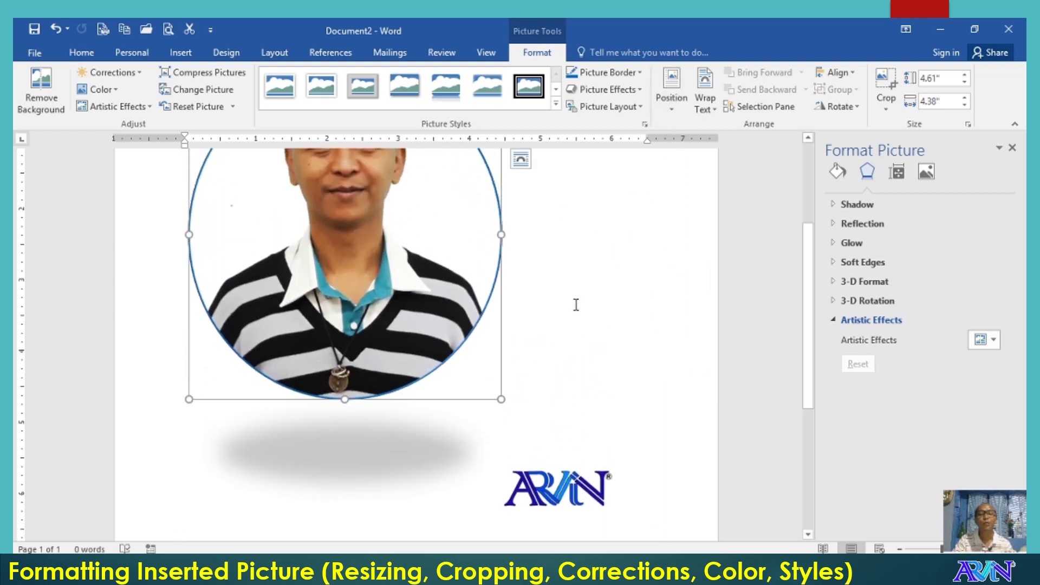
left_click(553, 496)
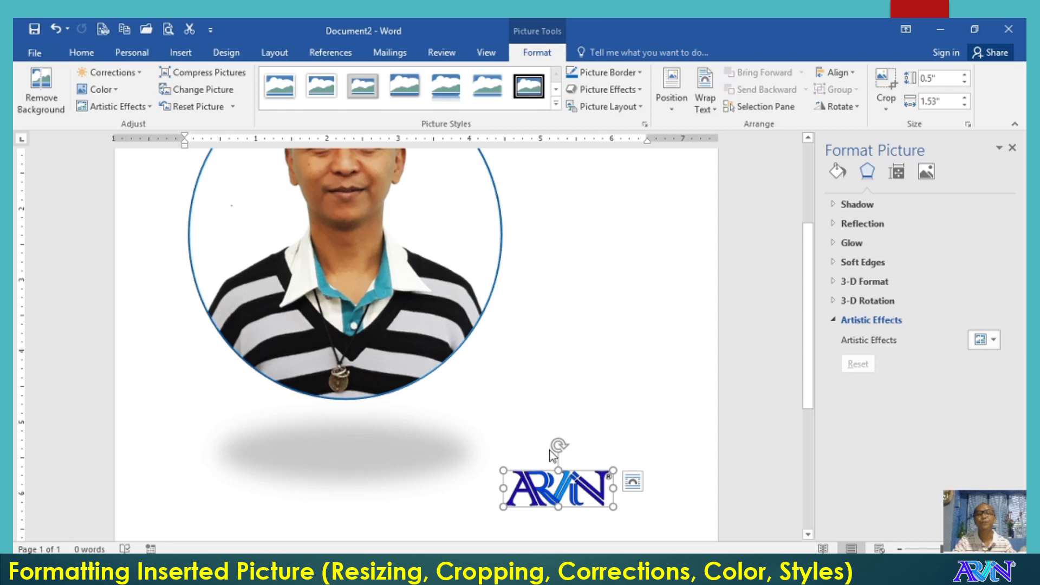
Set the oval portrait's text wrapping to In Front of Text.
left_click(441, 316)
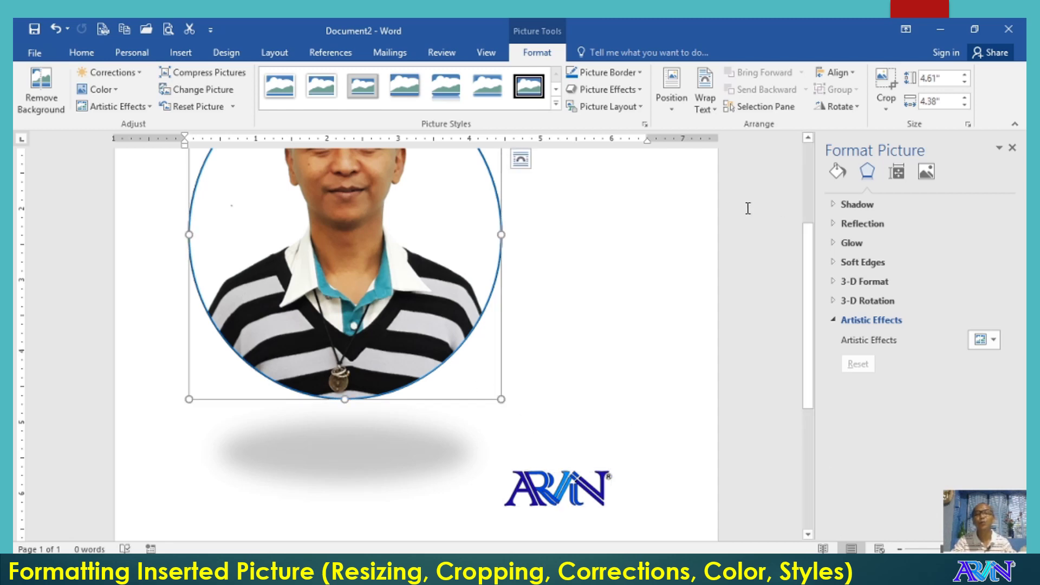
left_click(705, 99)
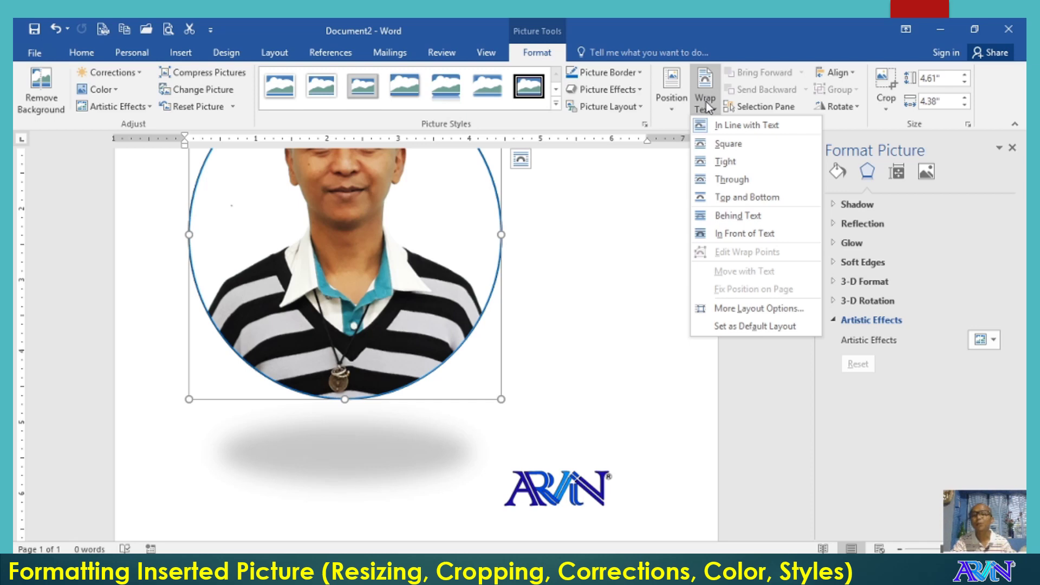
left_click(741, 234)
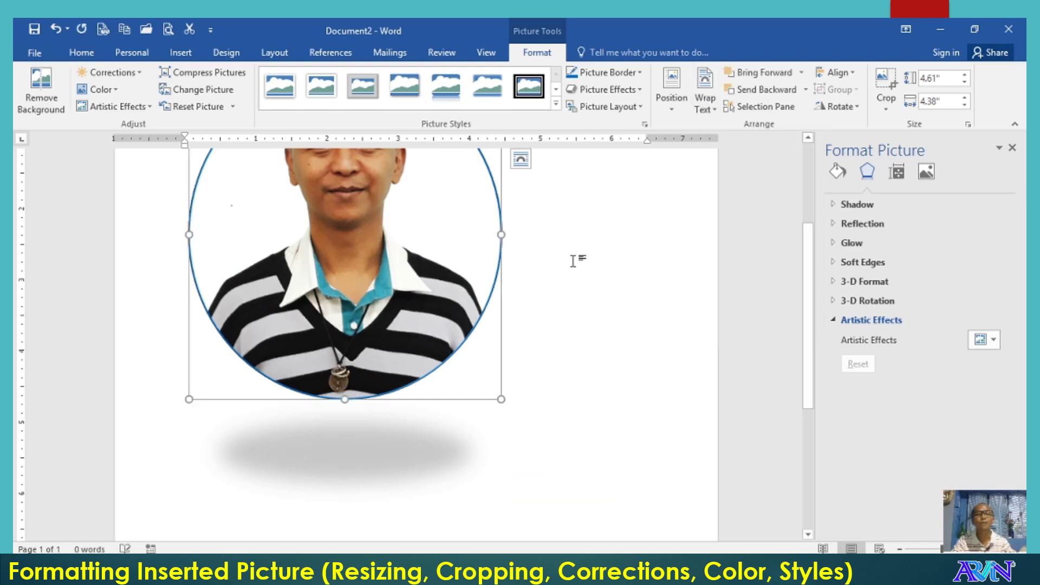
Move the oval portrait right, clear of the logo, so its right edge meets the page's right margin.
scroll(565, 252, "up", 3)
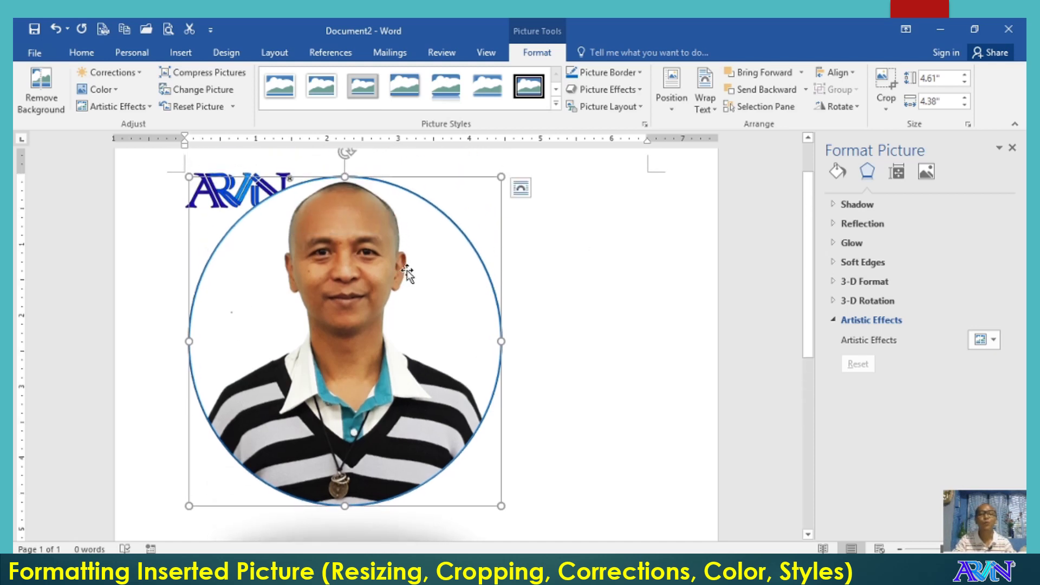
left_click_drag(386, 284, 463, 289)
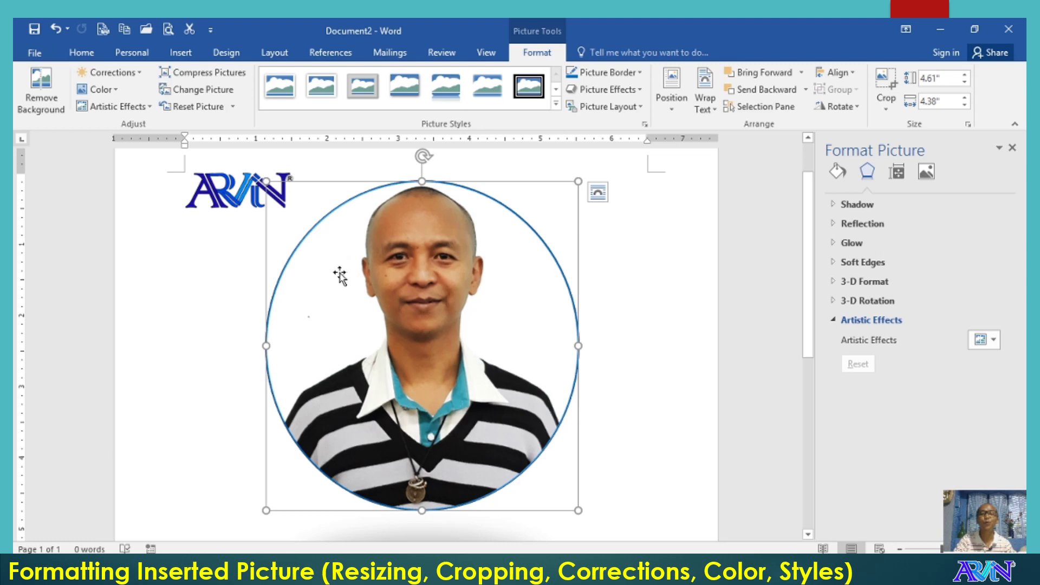
left_click_drag(354, 269, 420, 260)
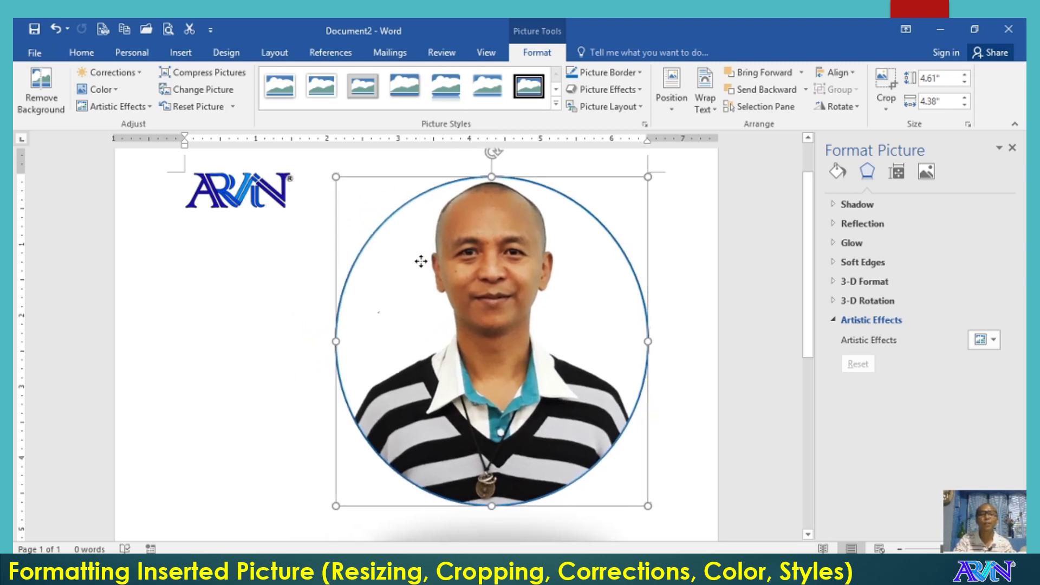
Set the logo picture's text wrapping to In Front of Text.
left_click(238, 185)
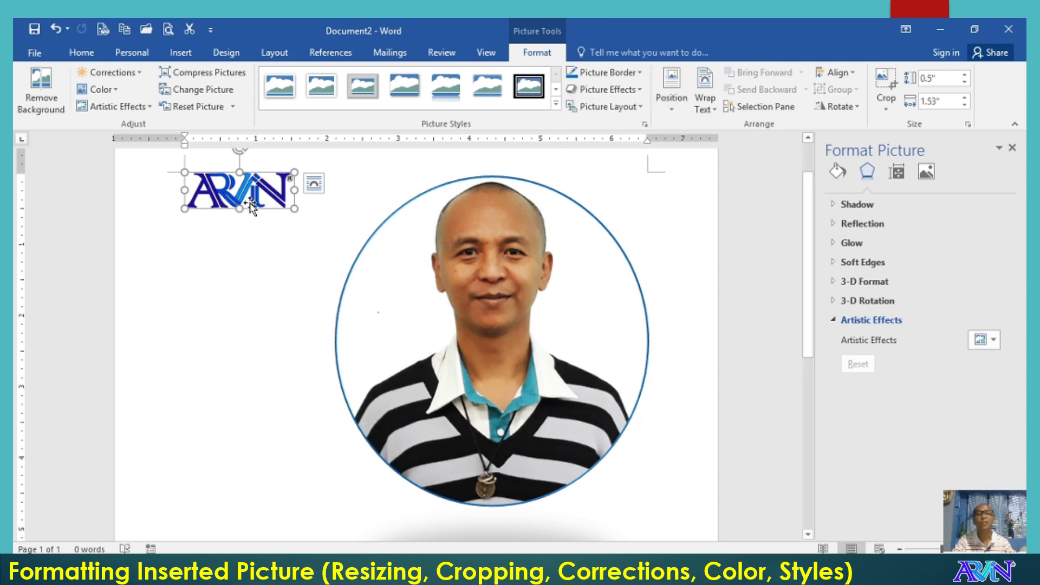
left_click(703, 102)
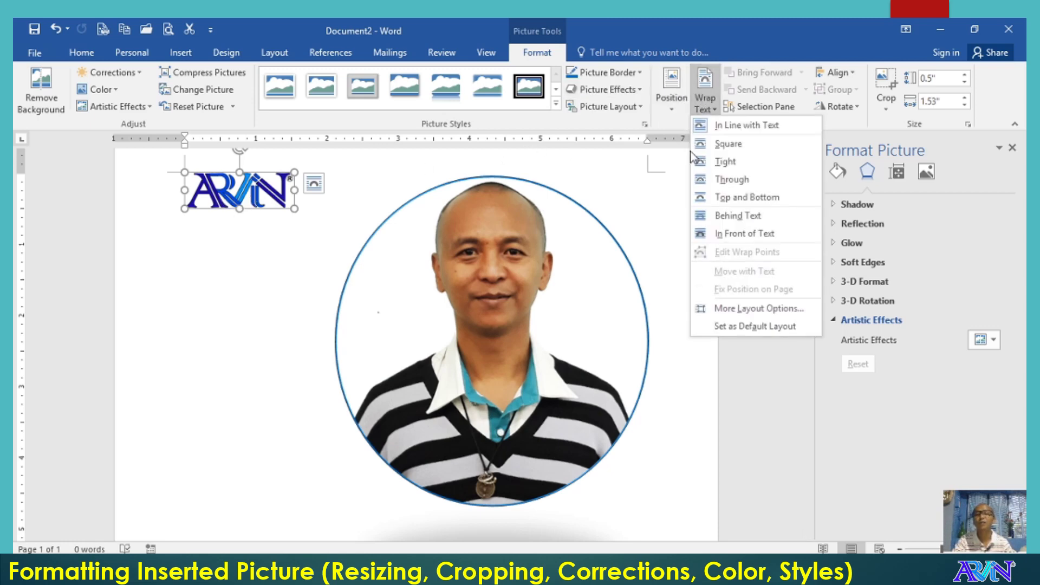
left_click(721, 244)
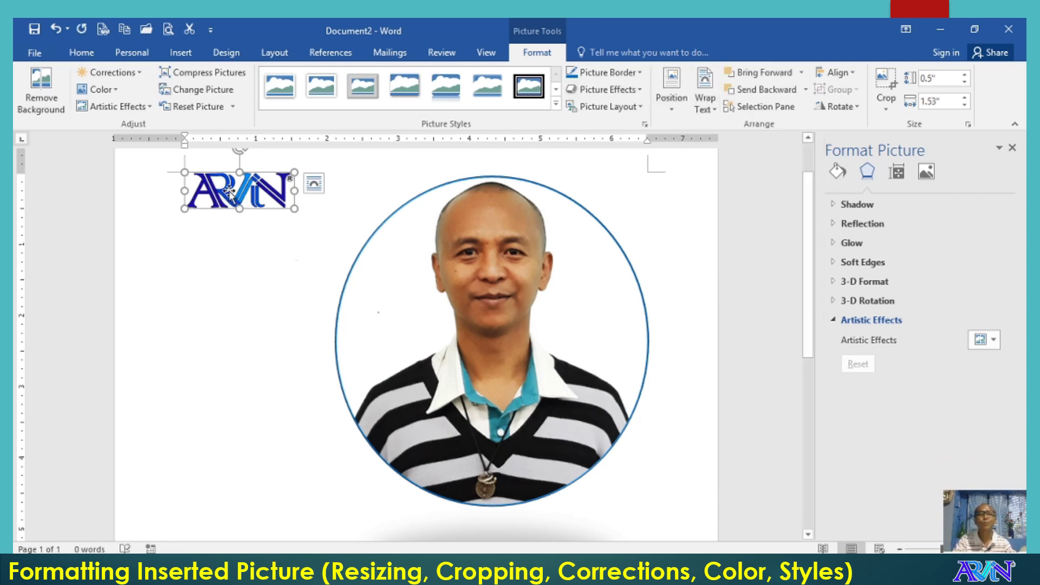
Move the logo onto the lower-right part of the oval portrait, overlapping its blue border.
left_click_drag(230, 192, 552, 473)
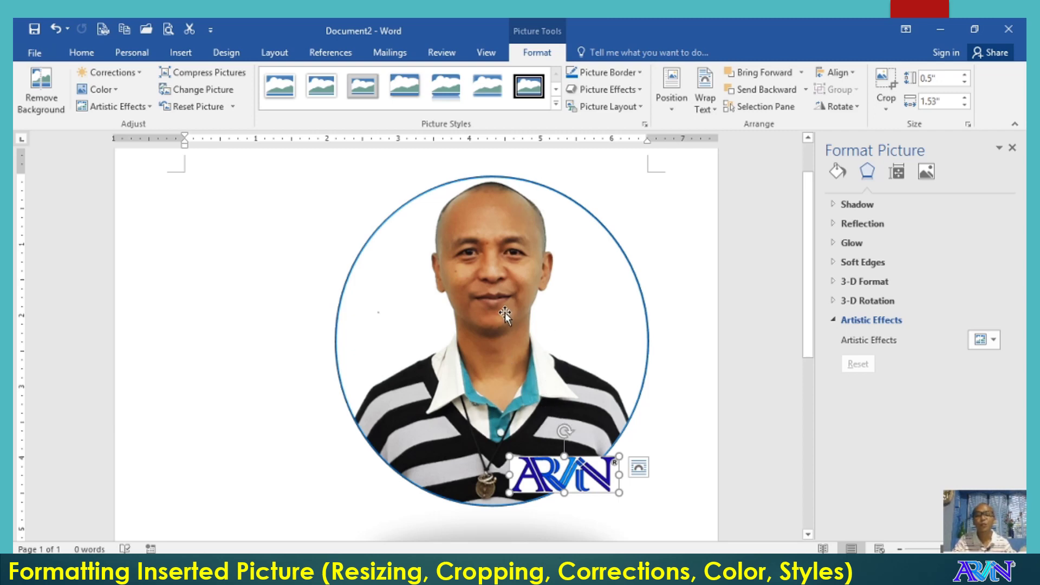
left_click(499, 293)
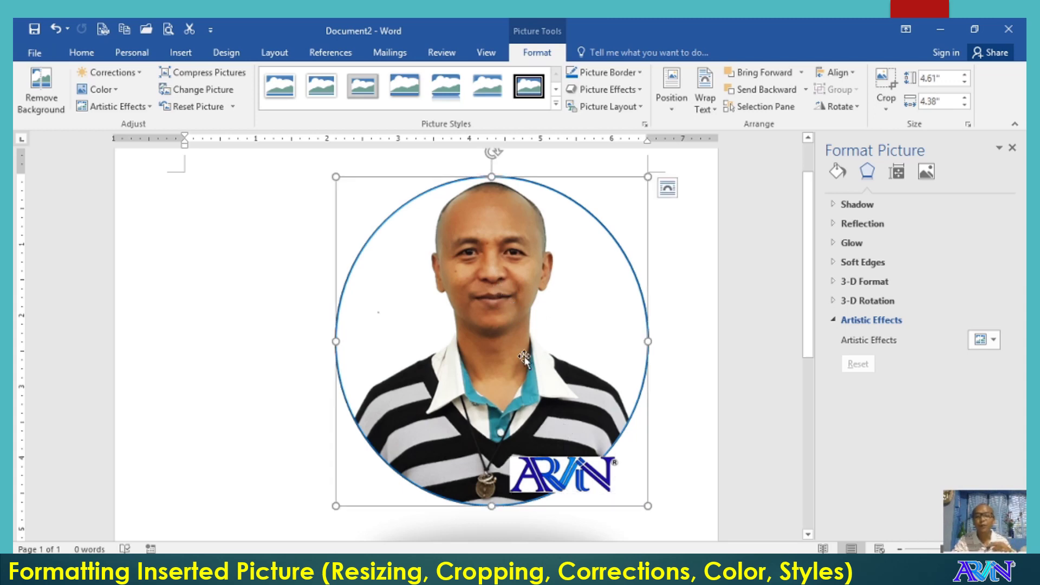
left_click(577, 476)
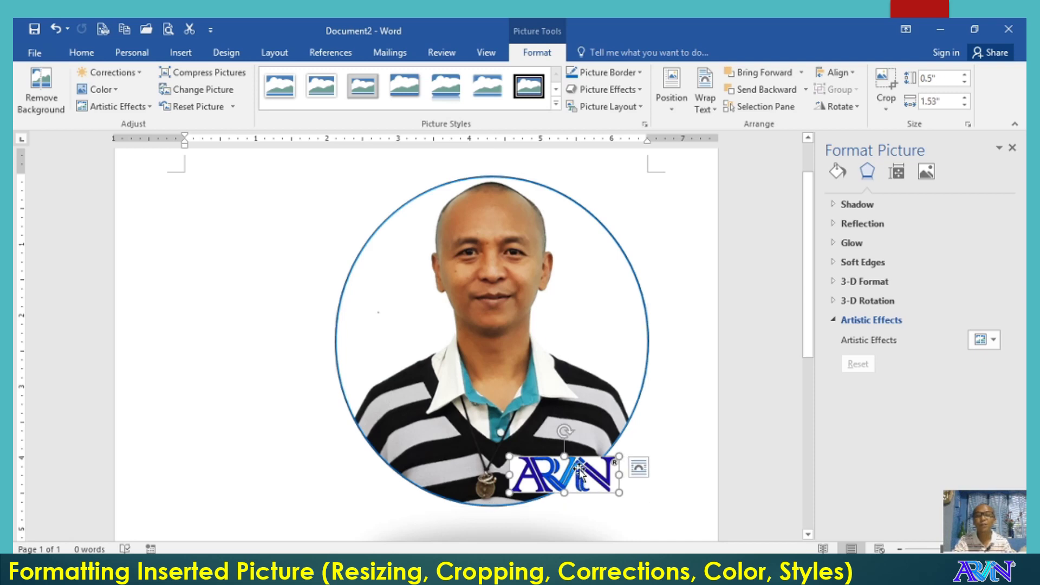
left_click_drag(578, 470, 587, 475)
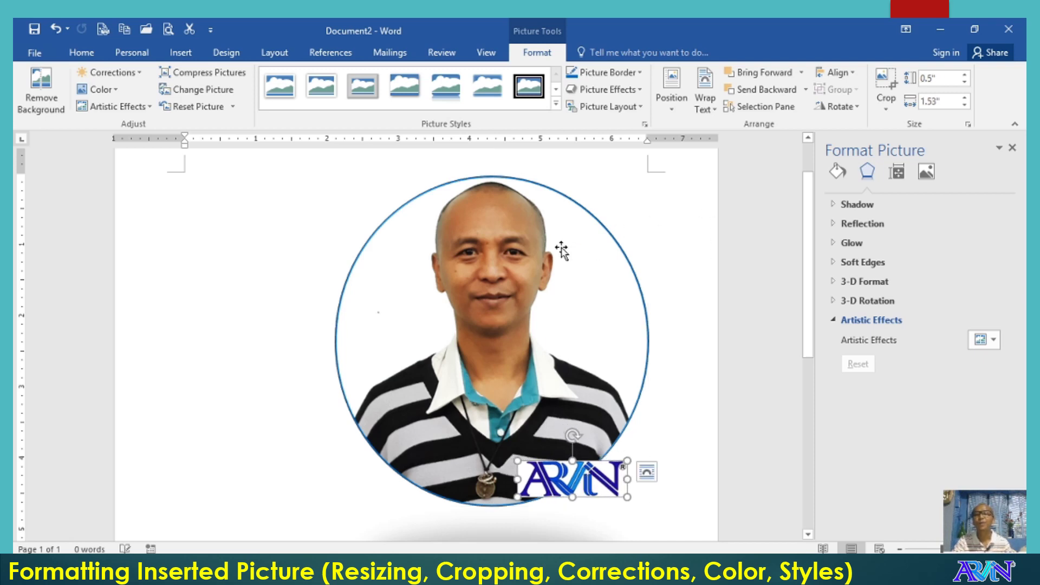
Bring the oval portrait to the front of the logo and send it to the back again.
left_click(517, 268)
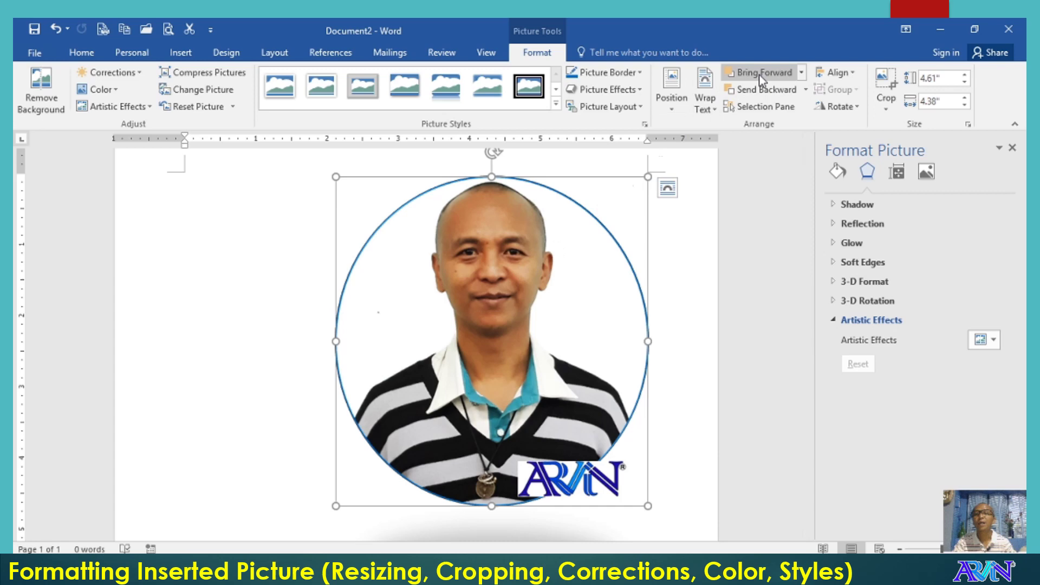
left_click(801, 73)
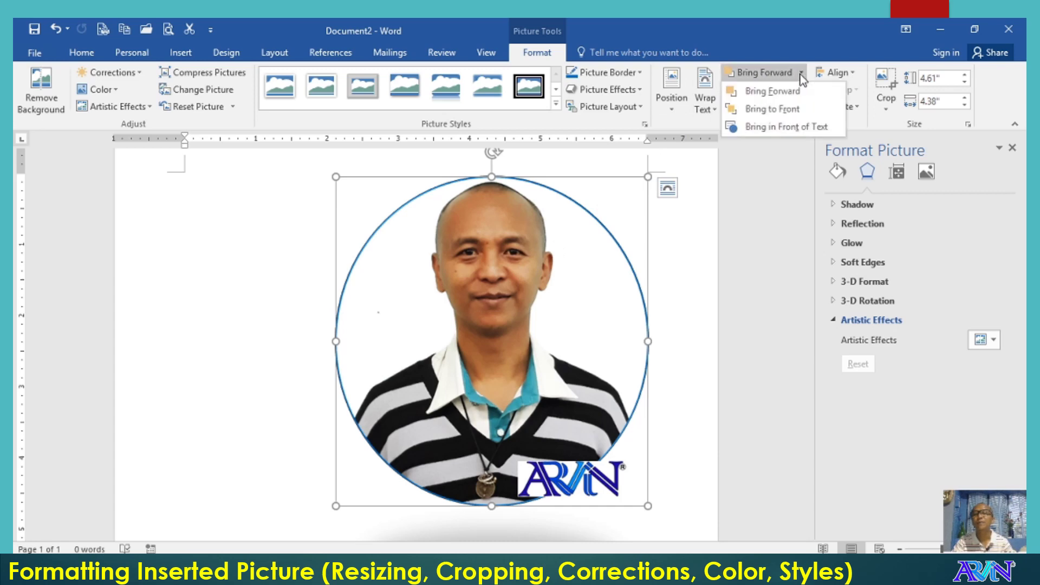
left_click(778, 110)
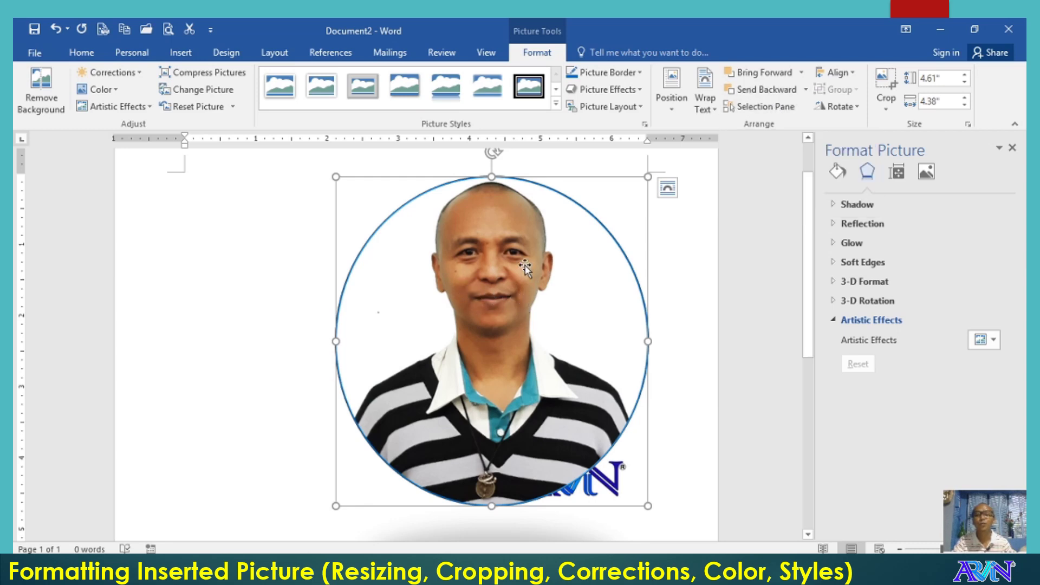
left_click(806, 91)
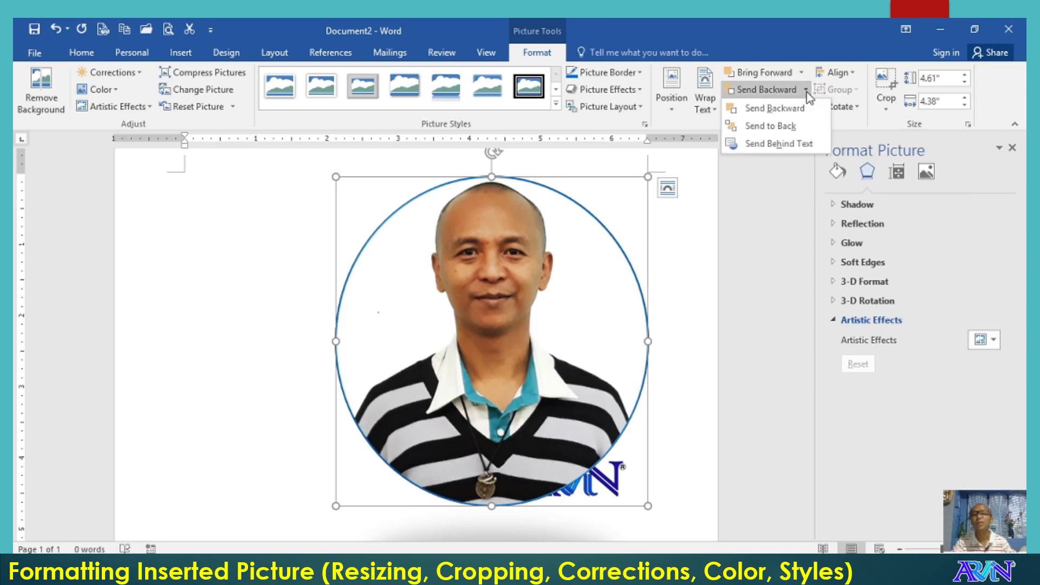
left_click(782, 129)
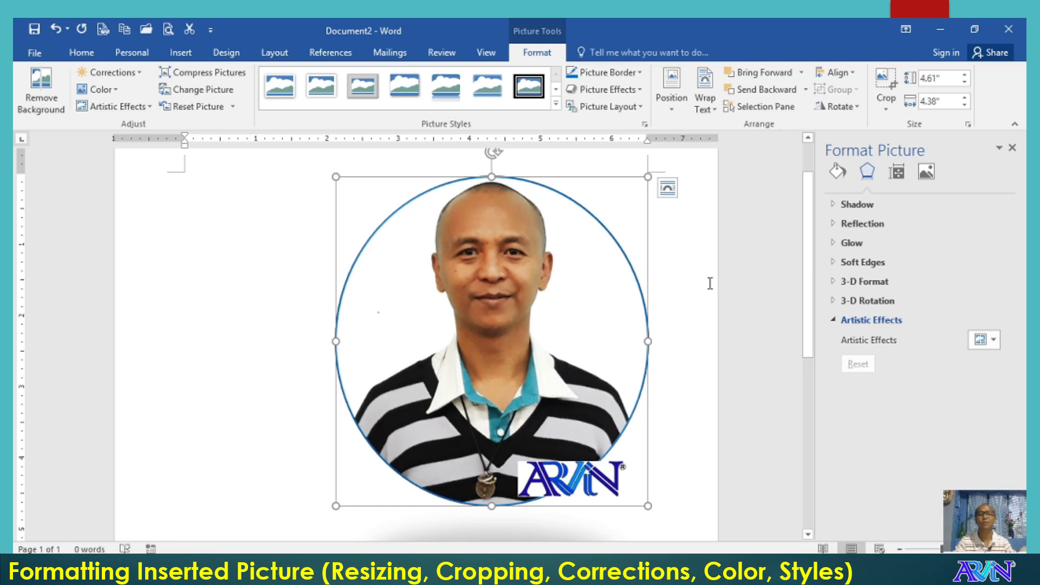
Nudge the logo slightly left and make its white background transparent.
left_click_drag(588, 479, 582, 482)
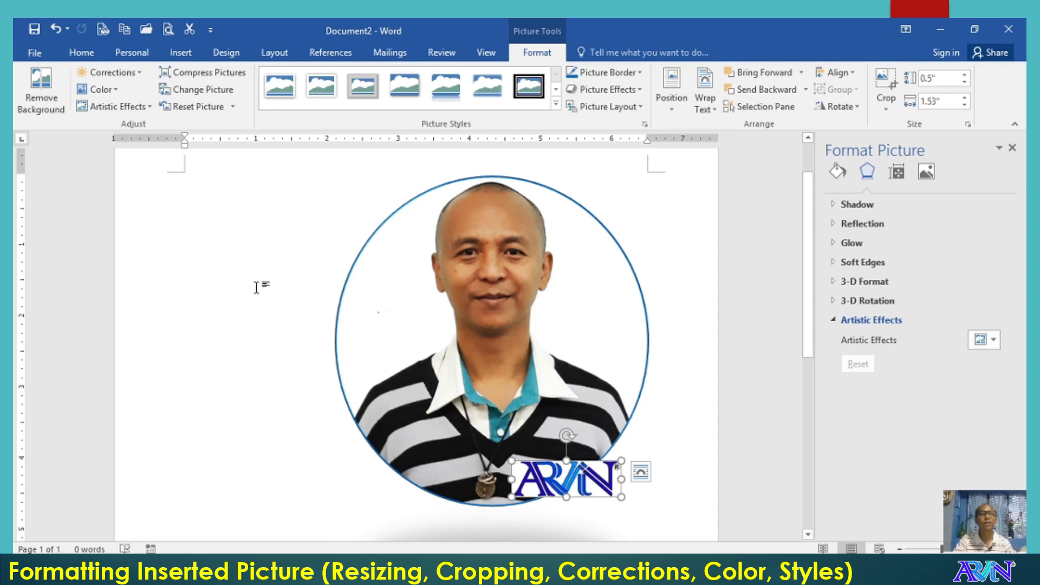
left_click(700, 463)
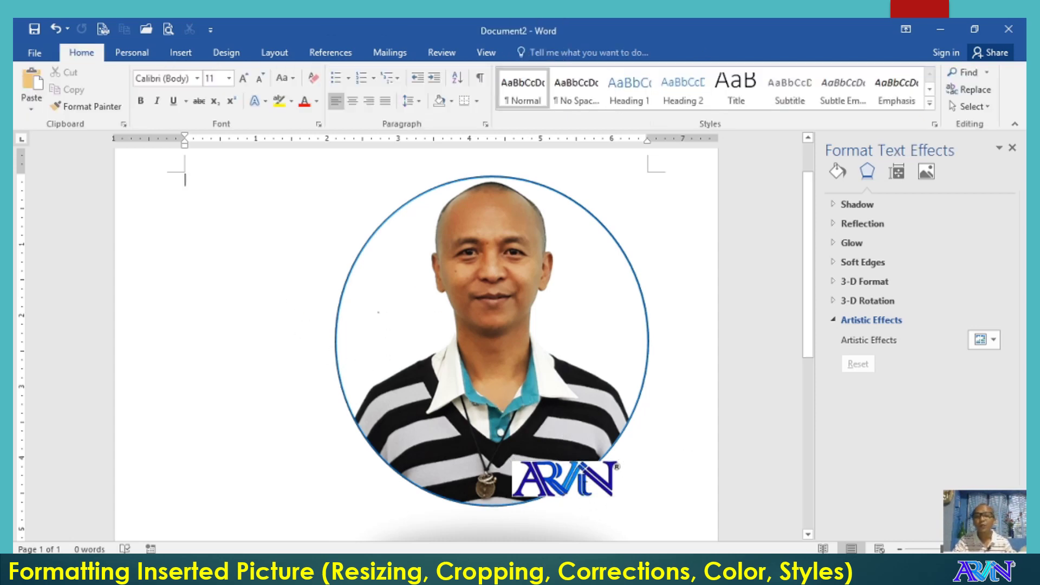
left_click(572, 488)
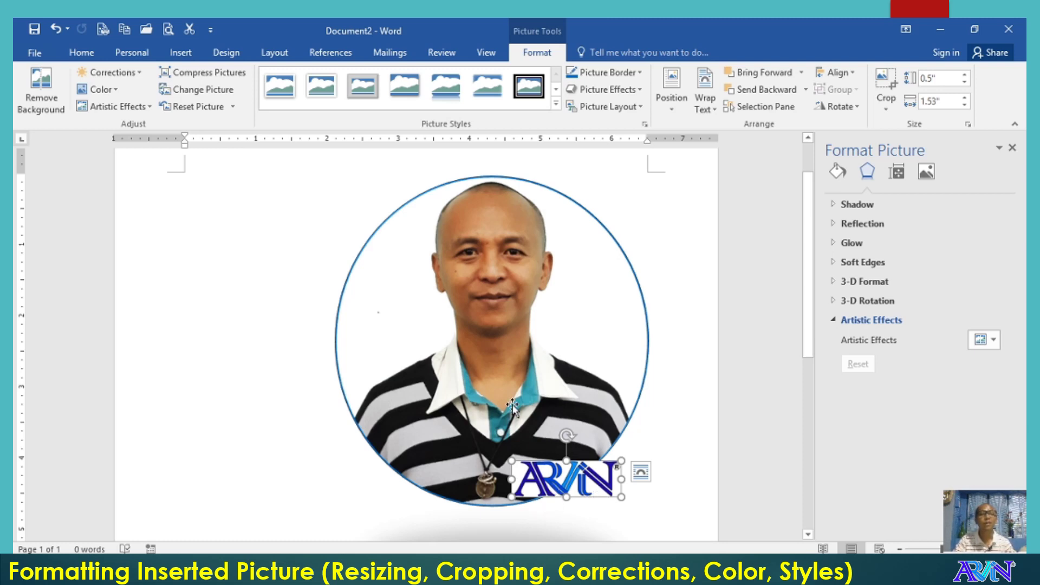
left_click(102, 90)
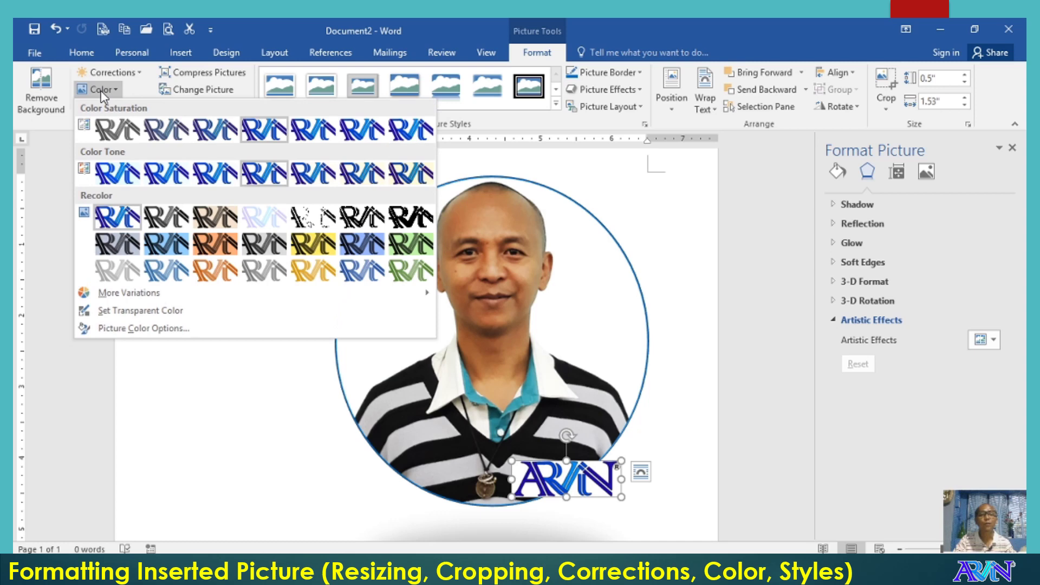
left_click(148, 313)
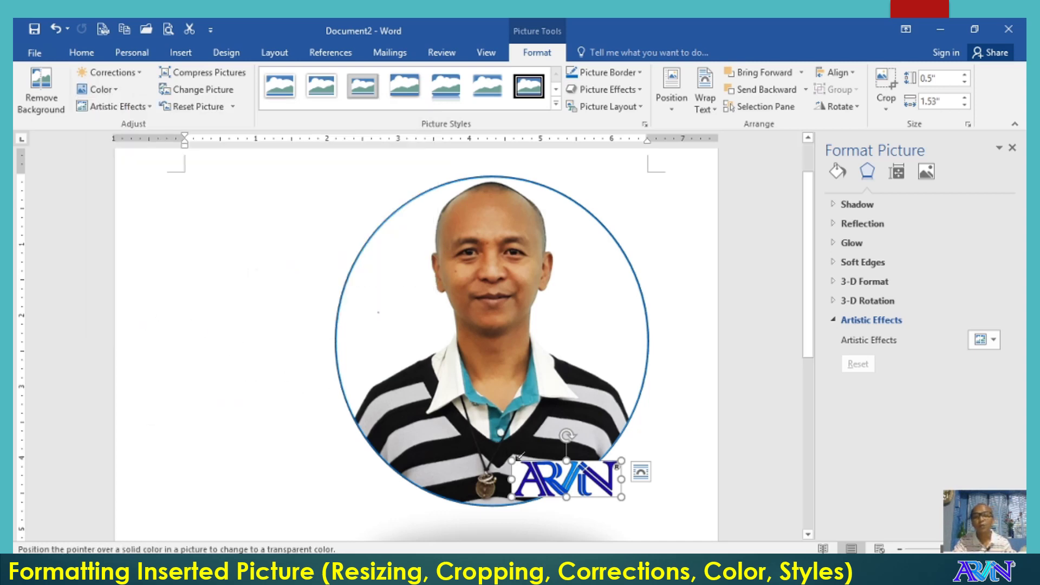
left_click(524, 467)
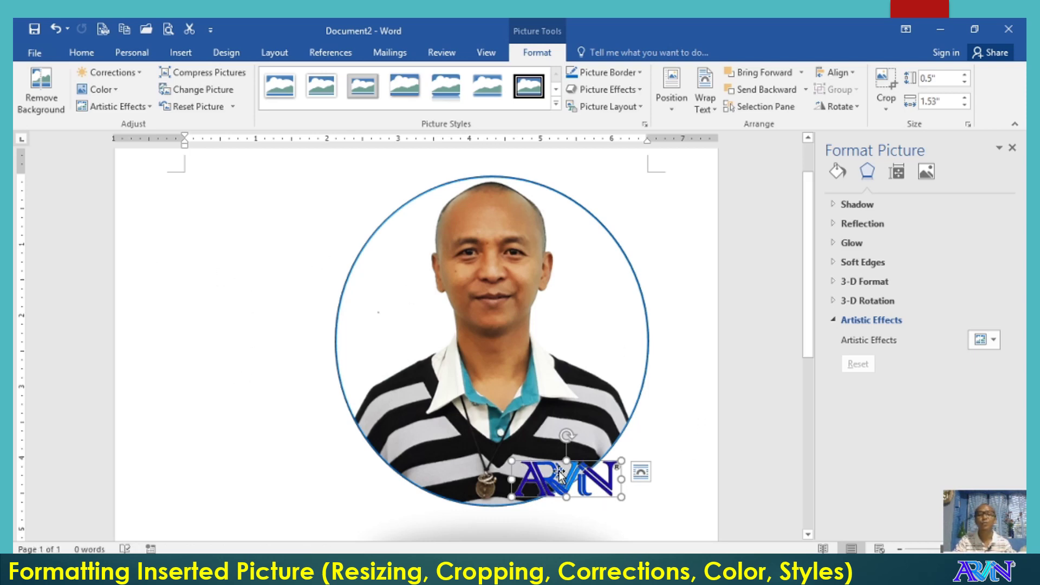
Shift the logo slightly left and down beside the pendant and shrink it to about 0.44 by 1.35 inches.
left_click_drag(567, 474, 558, 479)
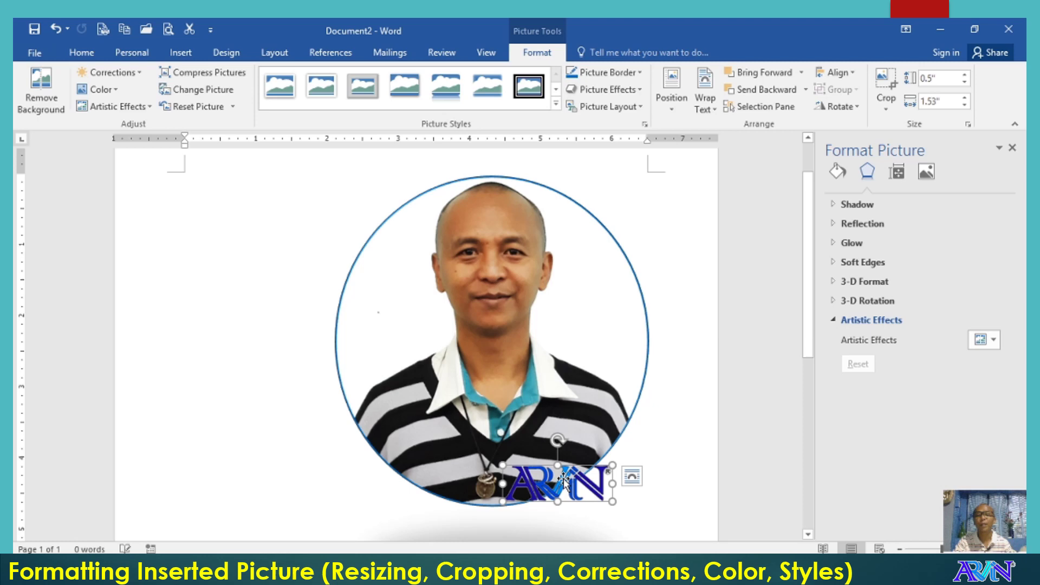
left_click_drag(613, 501, 600, 494)
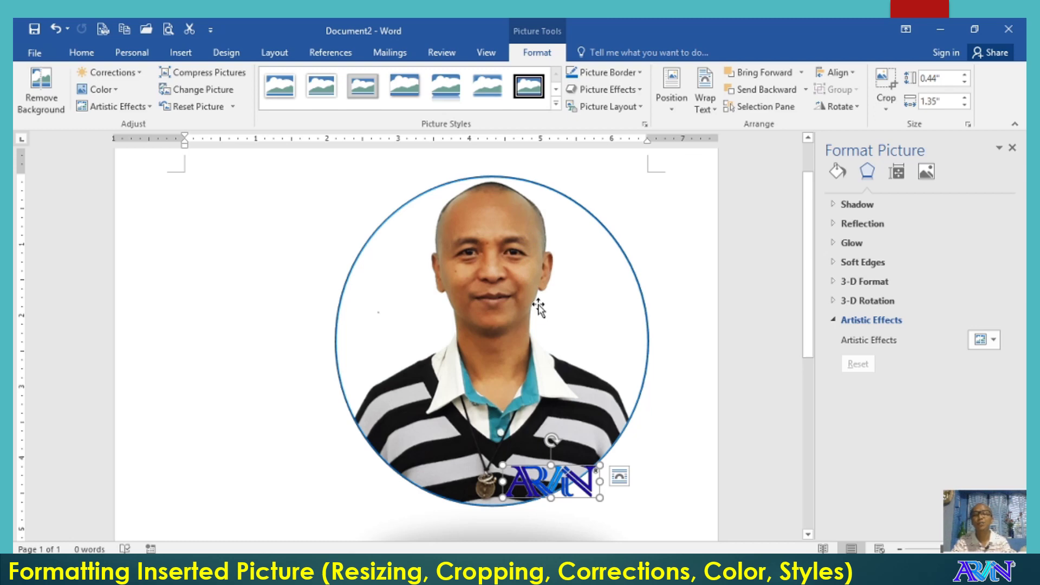
Group the oval portrait with the logo and move the group slightly left and down.
left_click(495, 281)
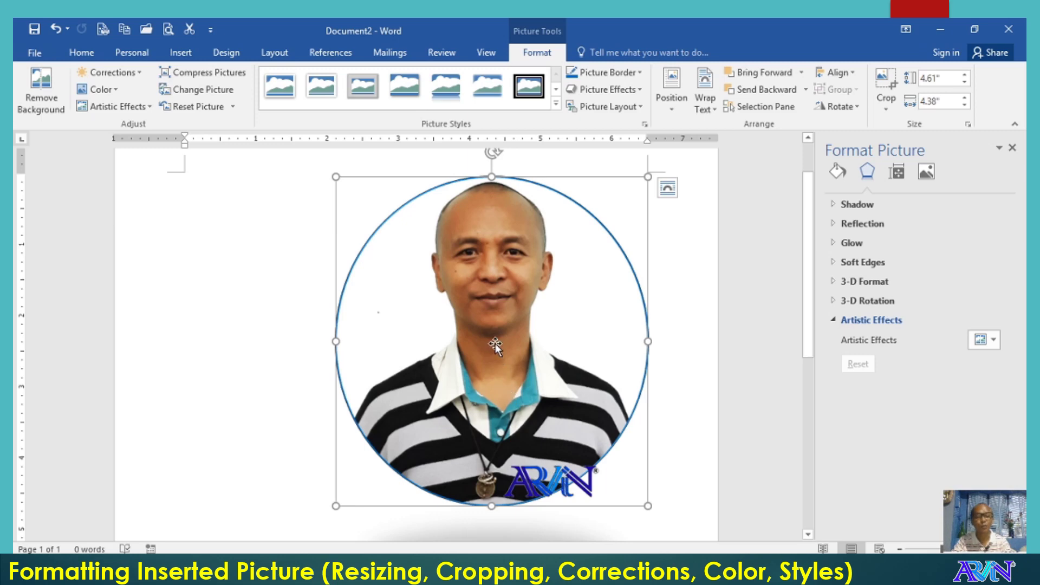
left_click(560, 486)
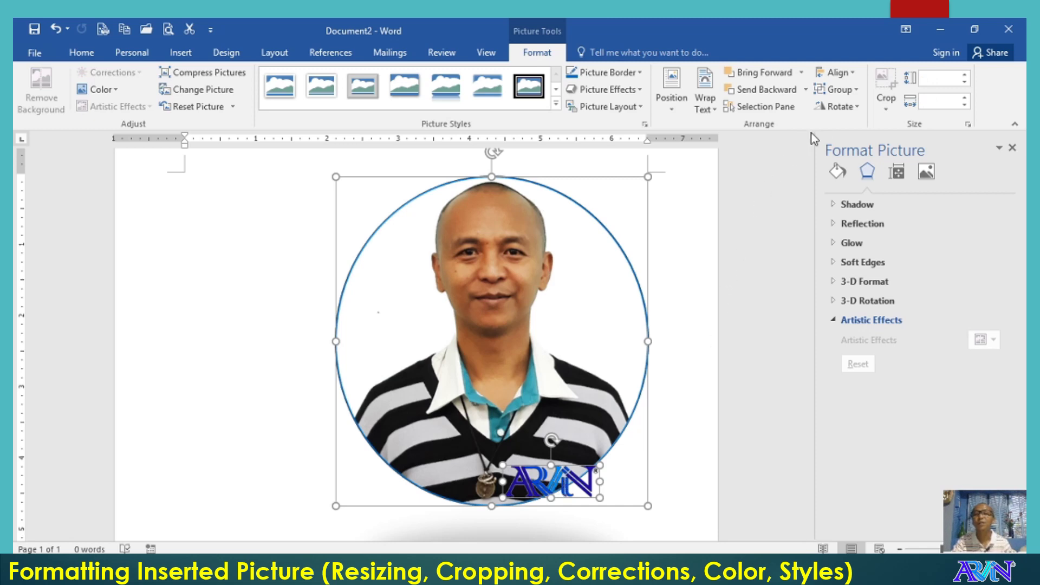
left_click(840, 93)
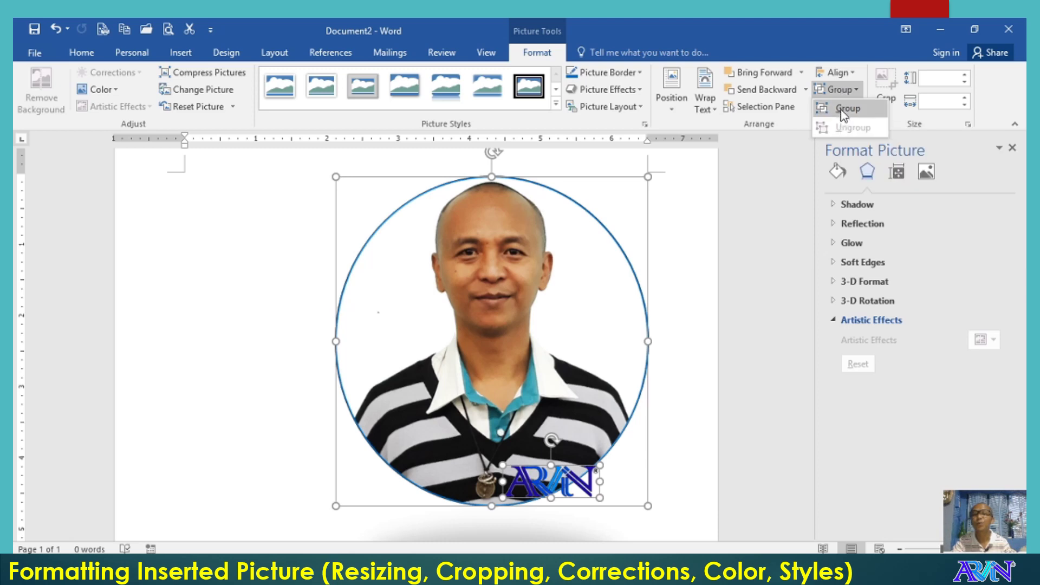
left_click(842, 111)
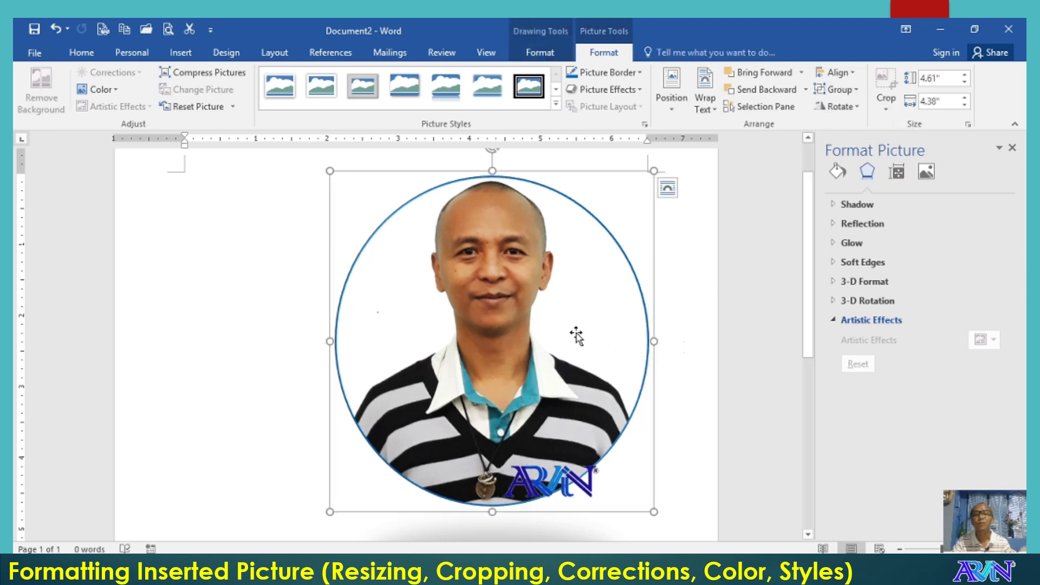
mouse_move(575, 334)
left_mouse_down()
mouse_move(448, 339)
mouse_move(568, 325)
mouse_move(555, 337)
left_mouse_up()
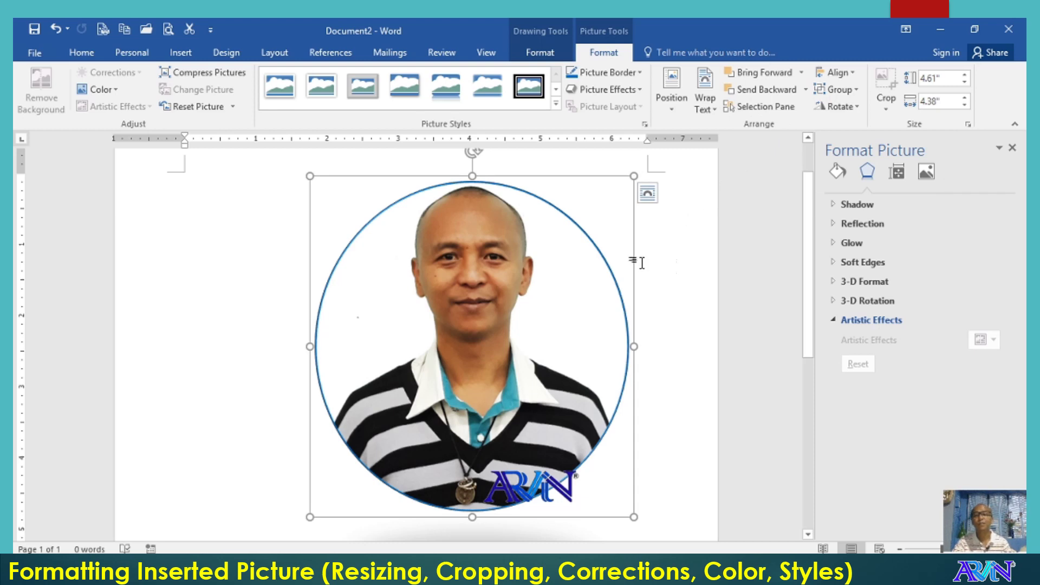
left_click(647, 450)
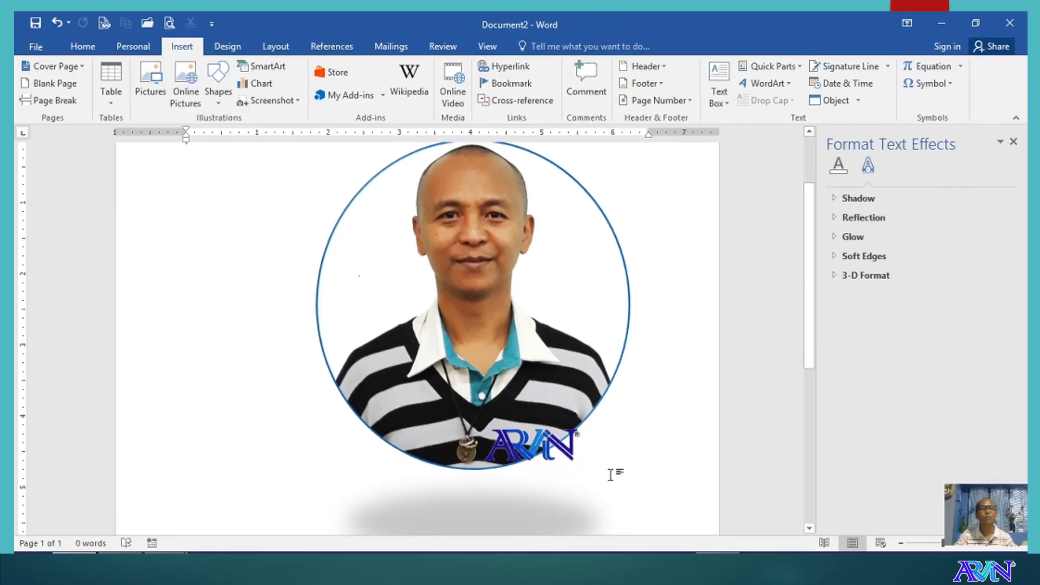
Set the text wrapping of the grouped portrait and logo to In Line with Text.
scroll(610, 474, "down", 1)
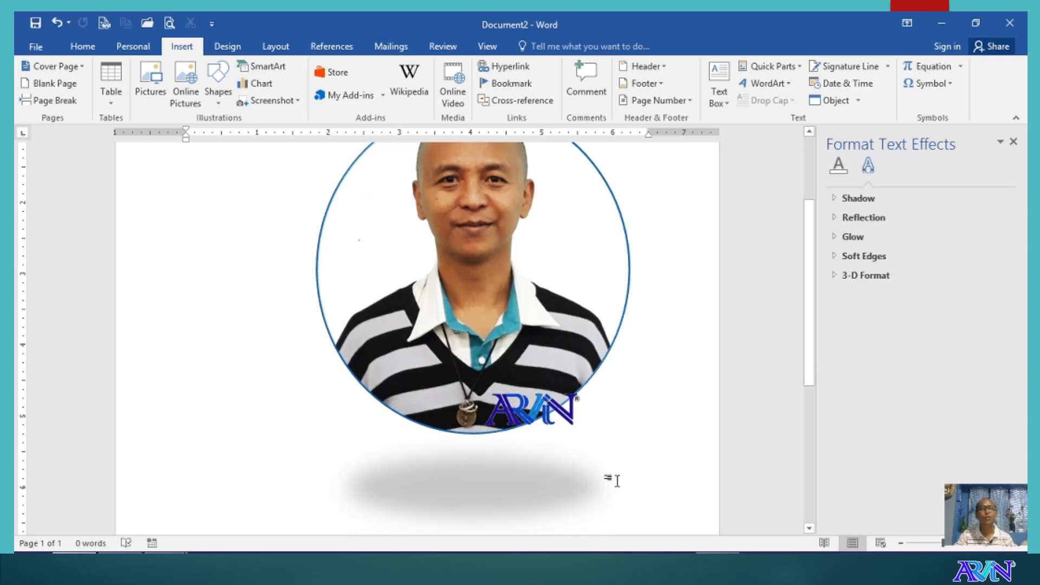
scroll(613, 480, "down", 1)
scroll(618, 480, "down", 1)
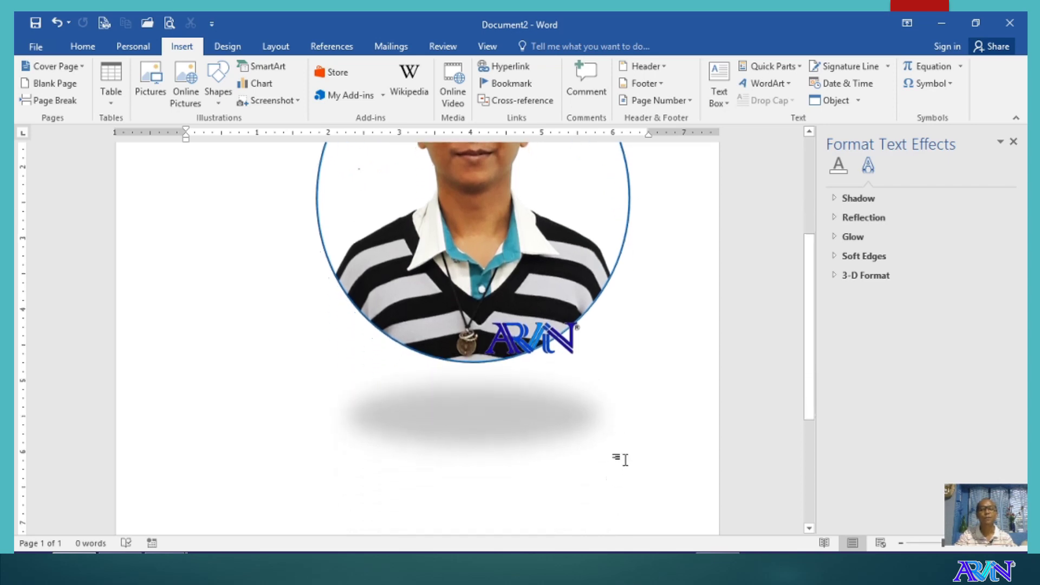
scroll(620, 466, "up", 3)
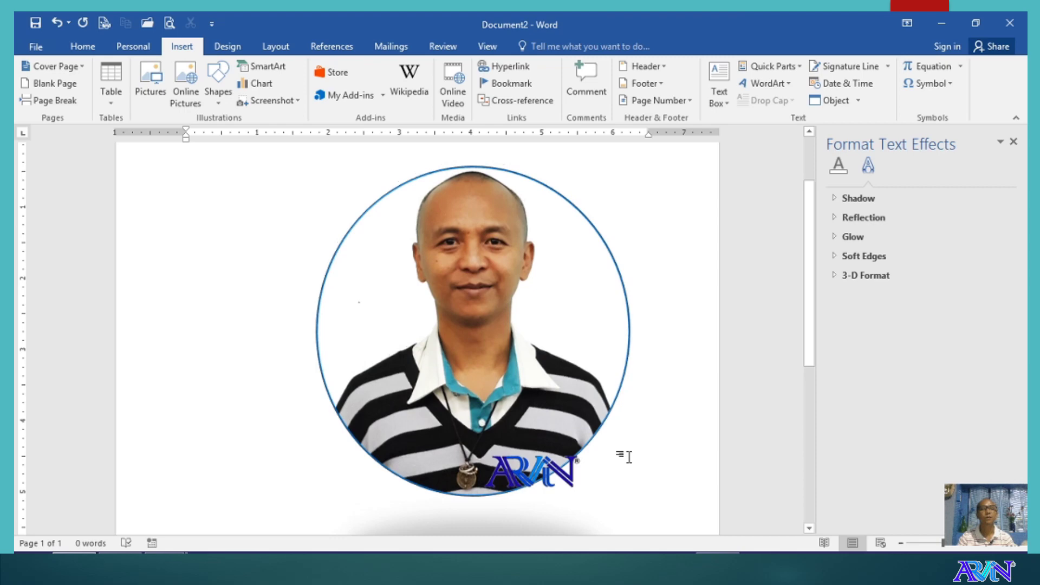
scroll(591, 453, "down", 5)
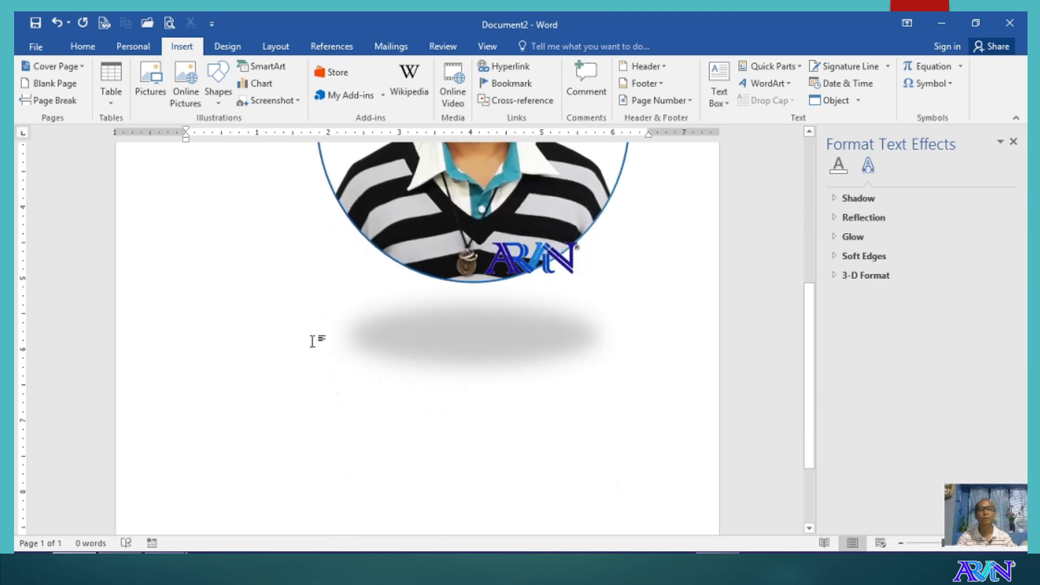
left_click(489, 251)
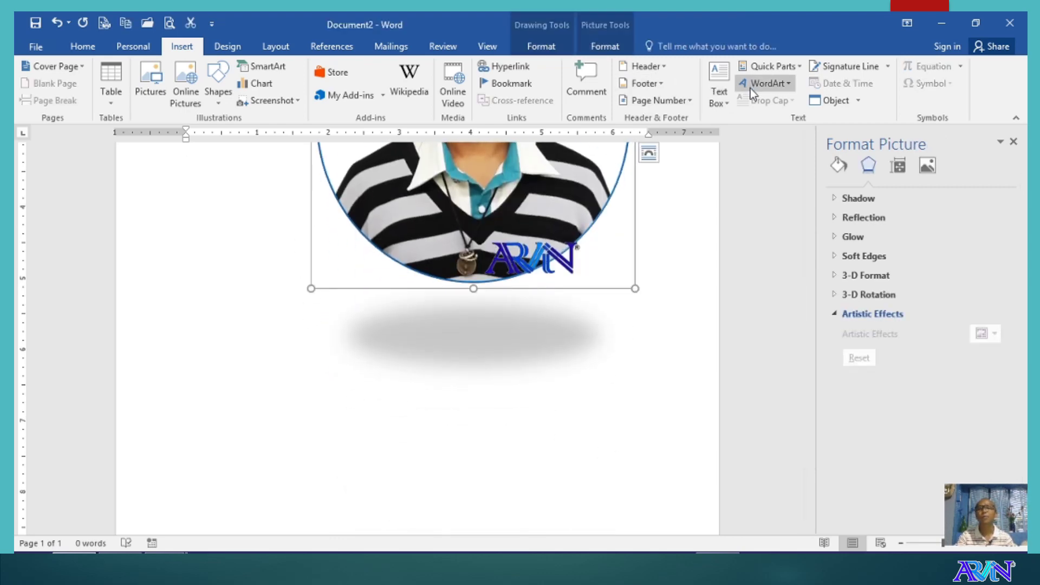
left_click(591, 46)
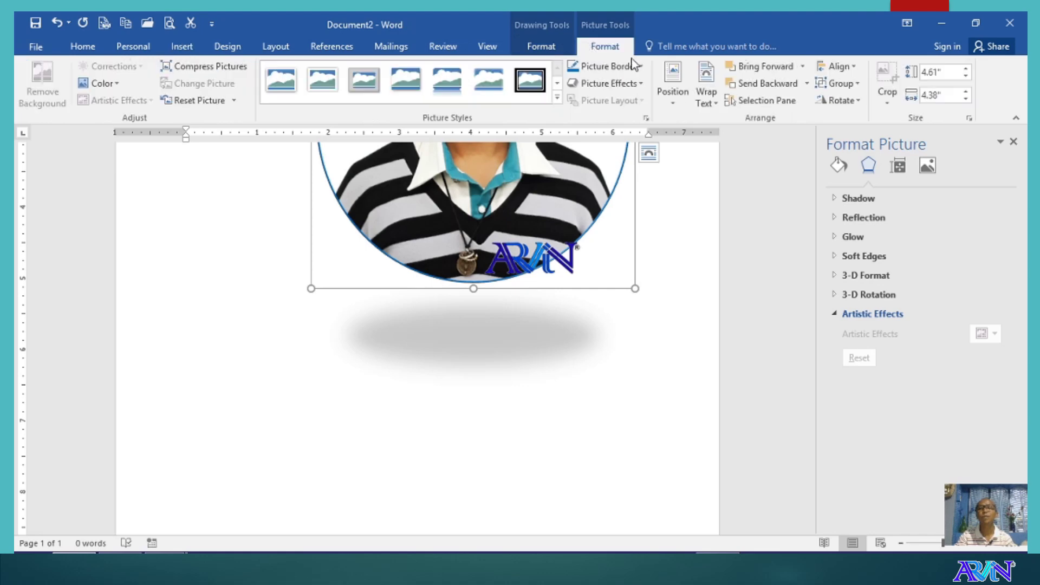
left_click(705, 94)
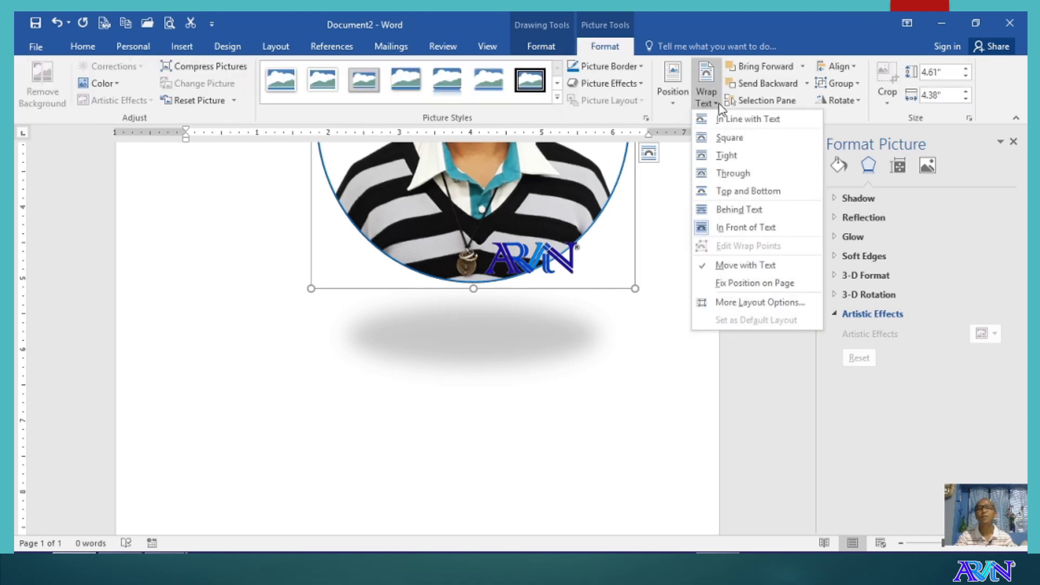
left_click(725, 118)
left_click(602, 265)
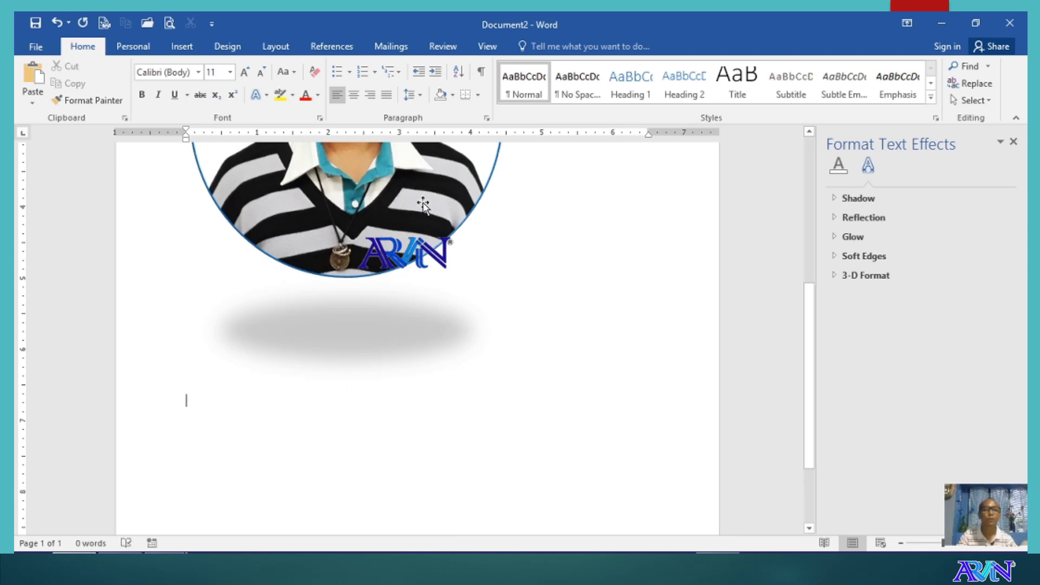
scroll(458, 263, "up", 2)
scroll(458, 264, "down", 1)
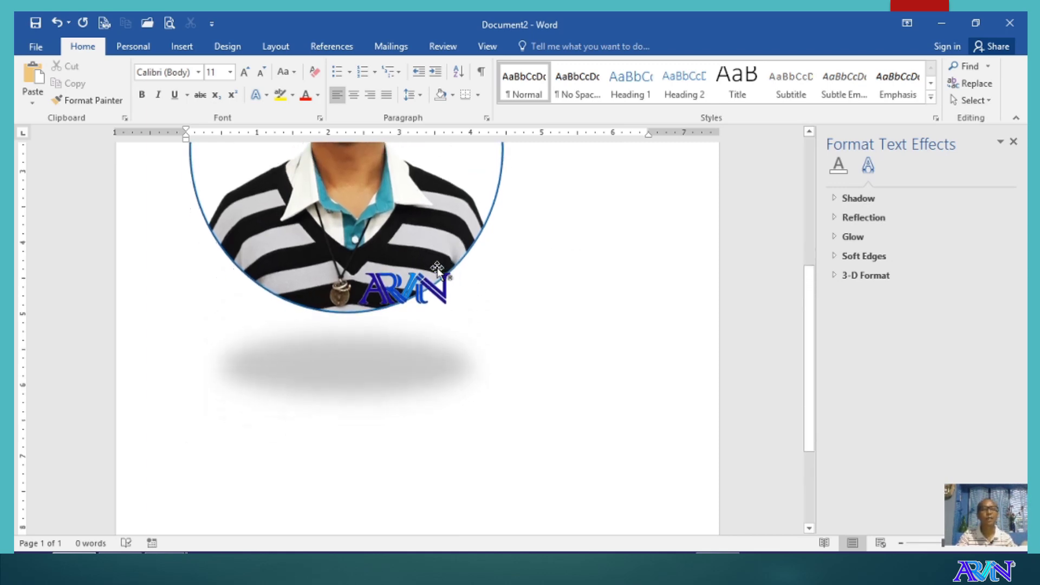
Insert a rectangular callout about 1.6 inches high and 2.13 inches wide beside the portrait's head.
left_click(179, 48)
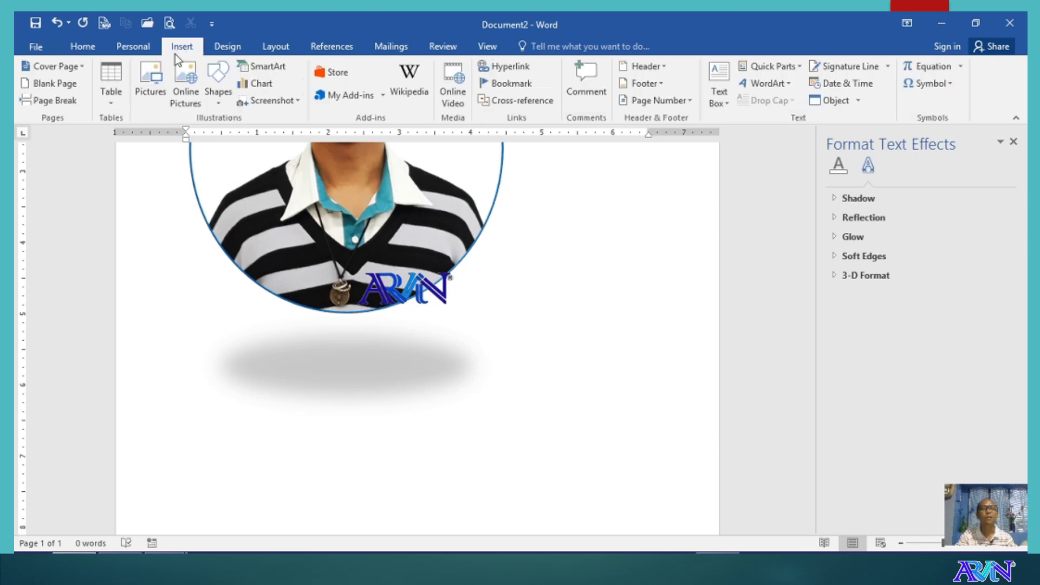
left_click(225, 87)
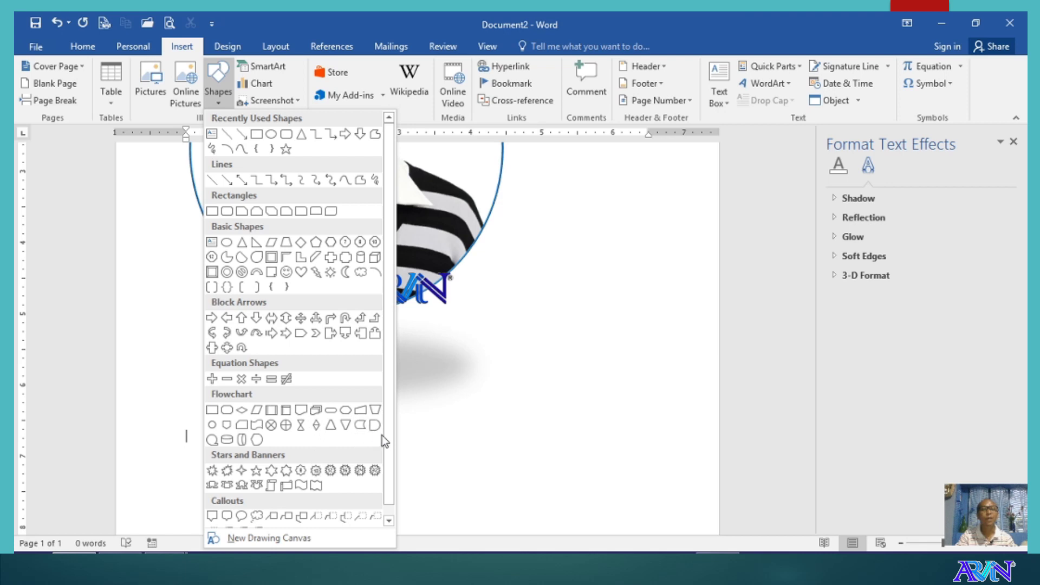
left_click_drag(391, 455, 389, 466)
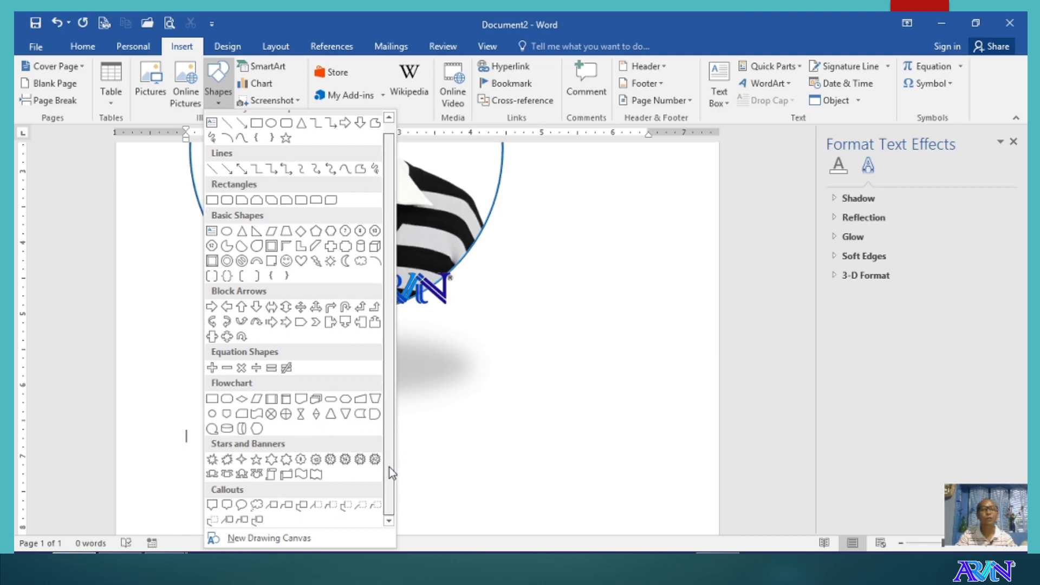
left_click(212, 504)
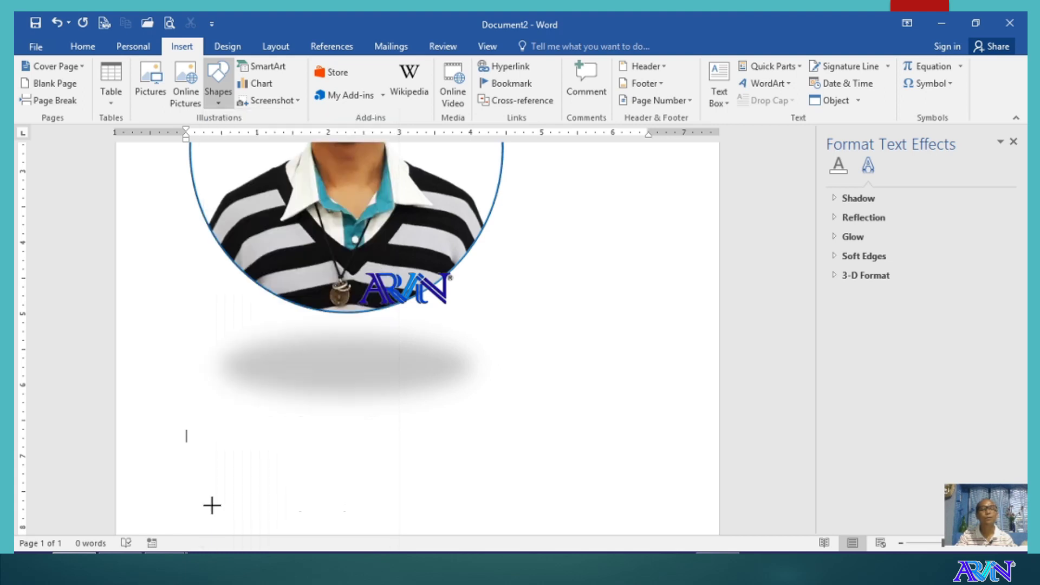
scroll(568, 417, "up", 5)
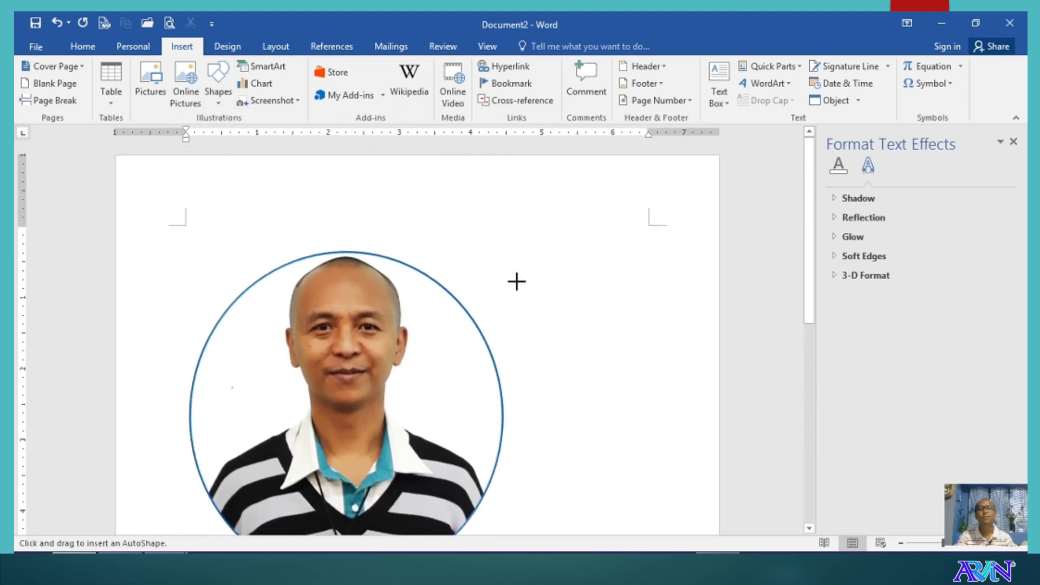
mouse_move(516, 281)
left_mouse_down()
mouse_move(655, 364)
mouse_move(668, 396)
left_mouse_up()
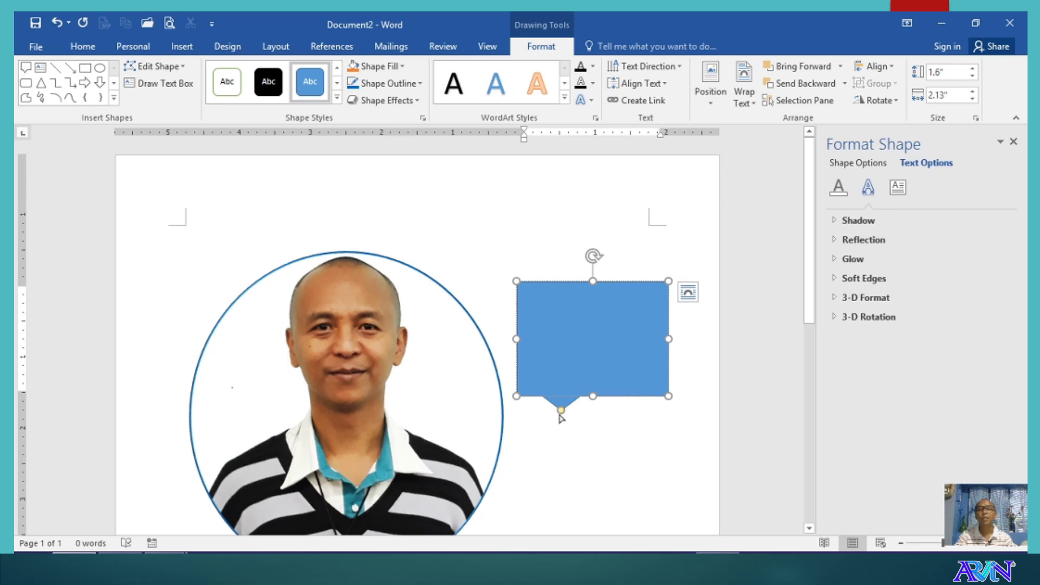
Move the callout slightly up with its tail pointing at the side of the portrait's face, and widen it to about 2.2 inches.
left_click_drag(561, 409, 408, 373)
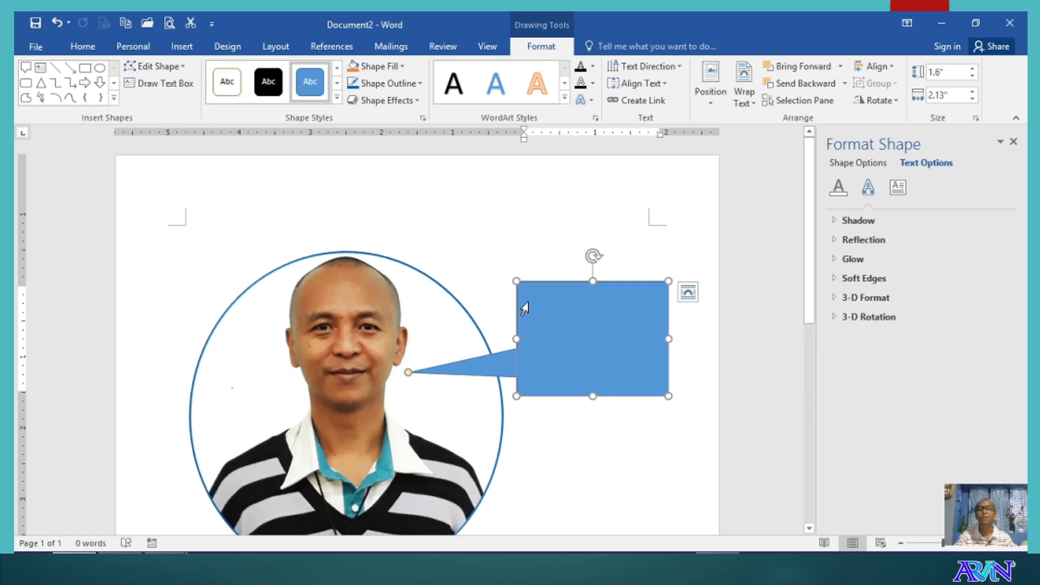
left_click(554, 298)
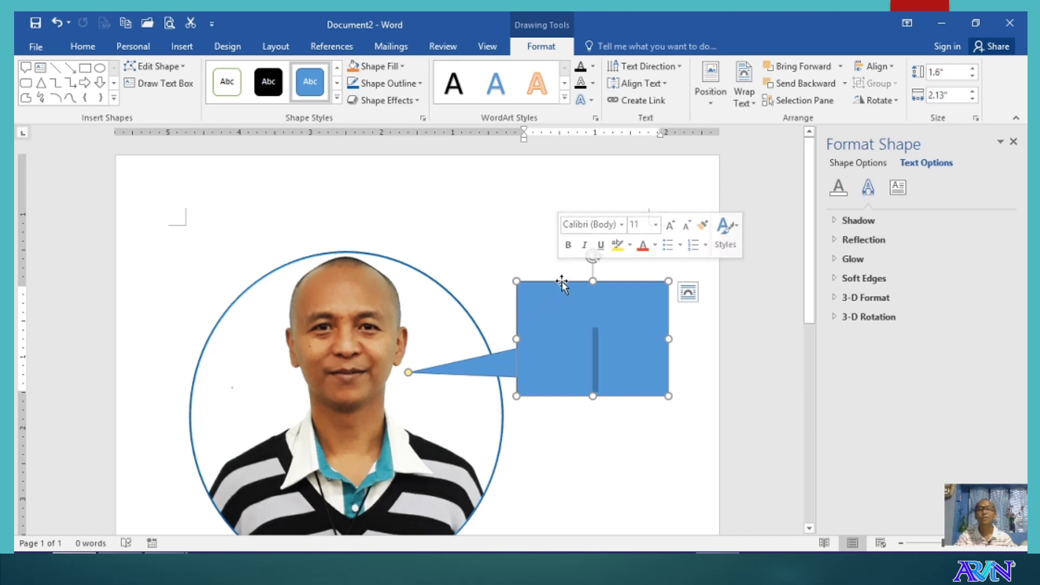
left_click_drag(556, 281, 557, 240)
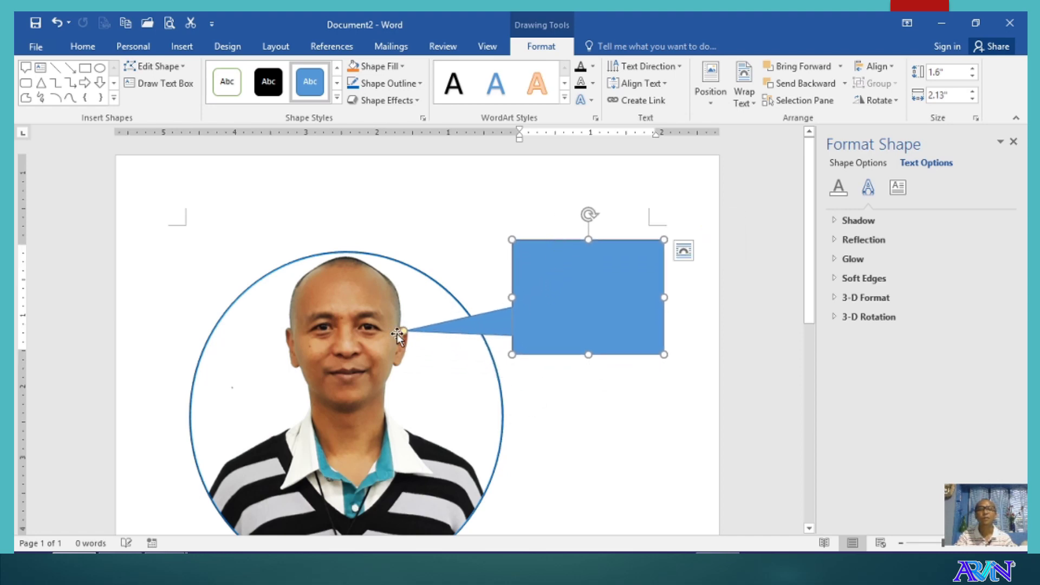
left_click_drag(404, 333, 410, 345)
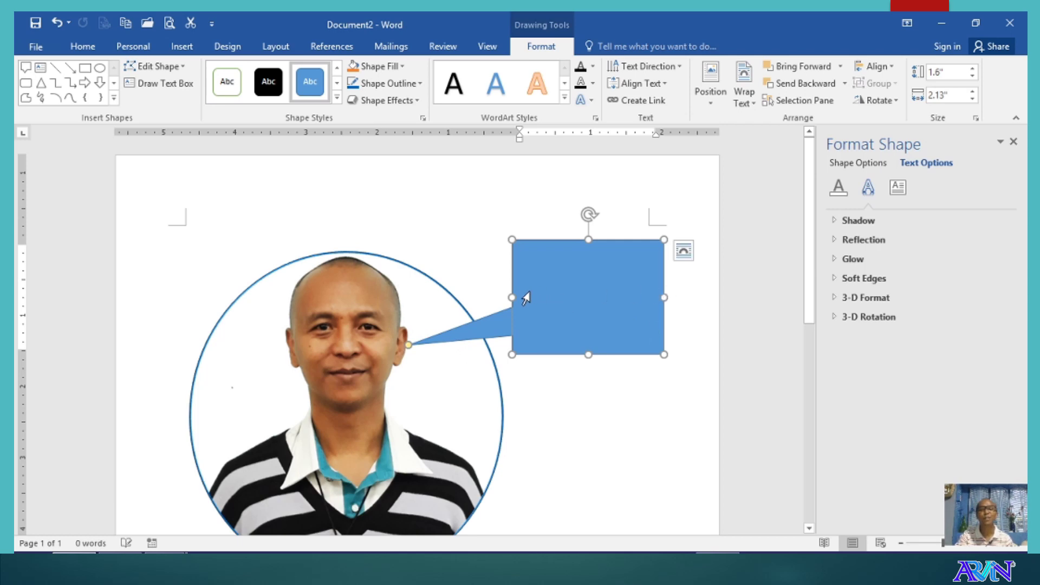
left_click_drag(512, 297, 507, 297)
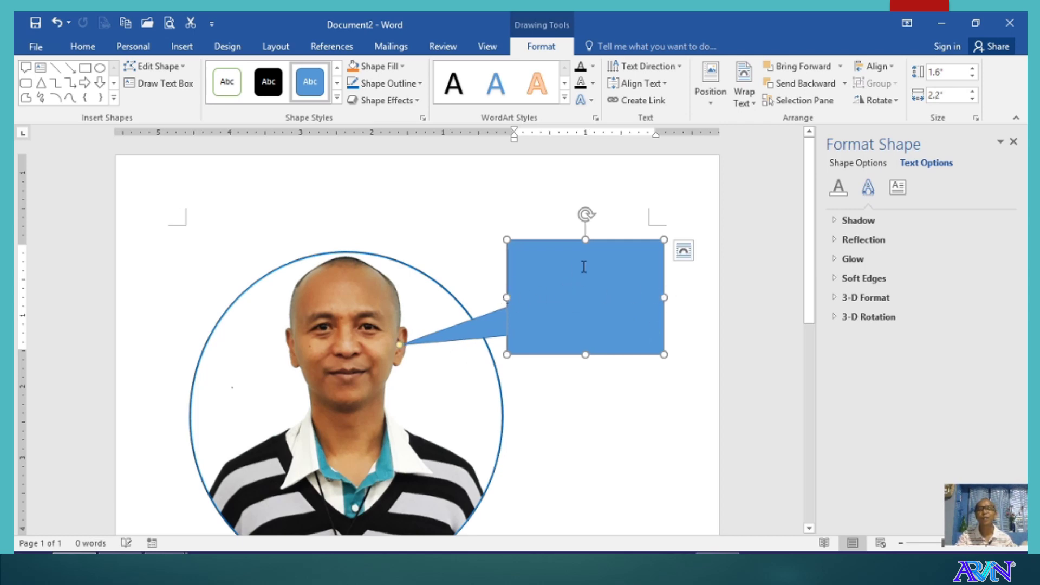
Add text to the callout: a "Hi, My Name is" greeting with the person's first name, and "How are You" on a second line.
right_click(609, 282)
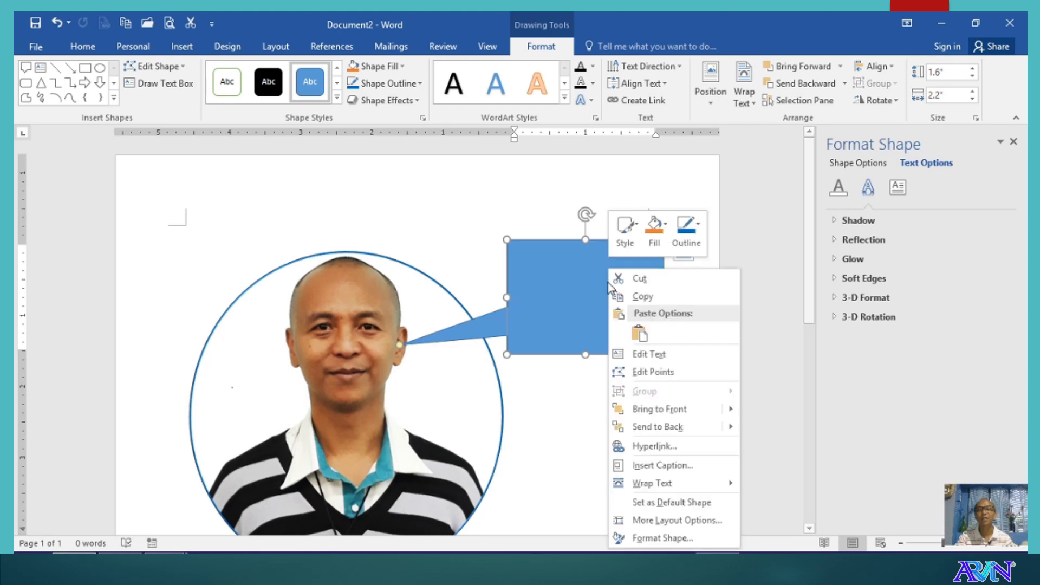
left_click(648, 355)
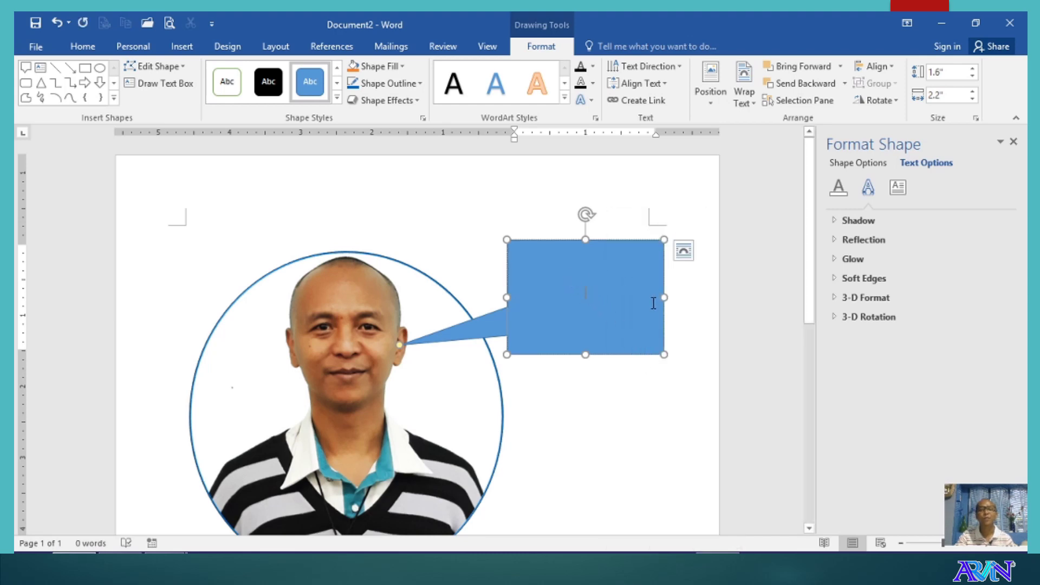
type("H")
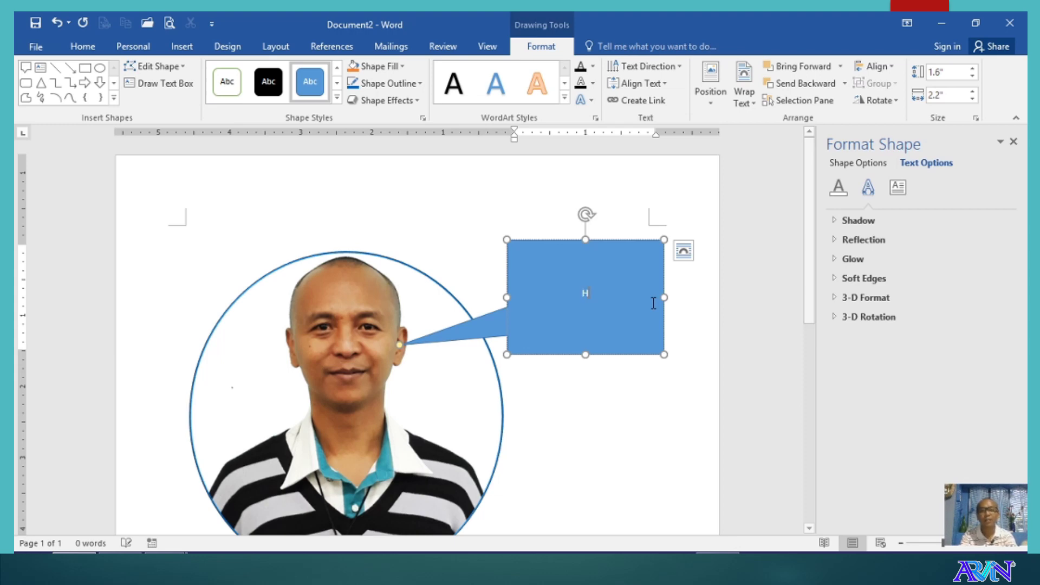
type("i, M")
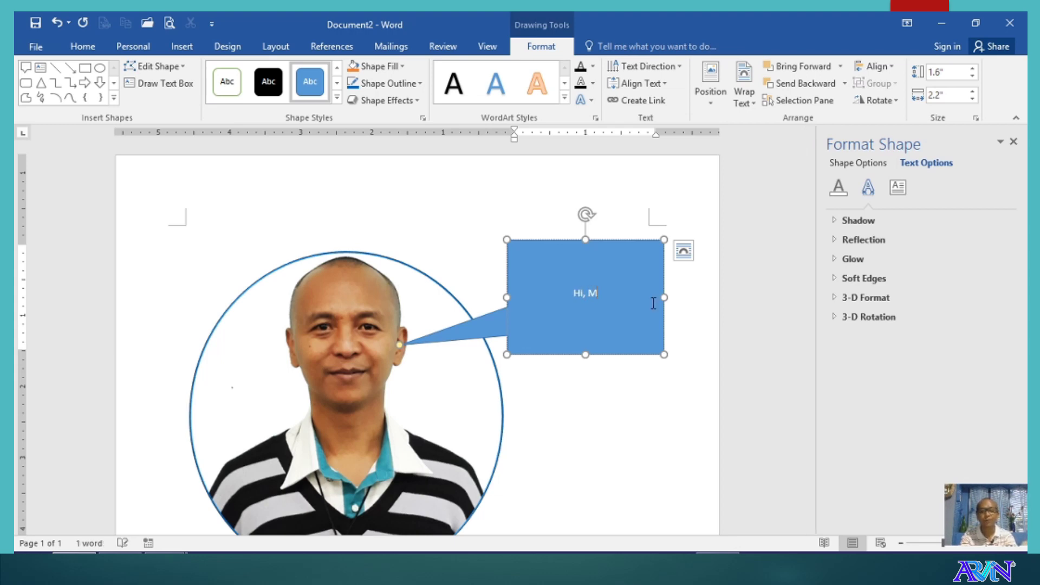
type("y Name ")
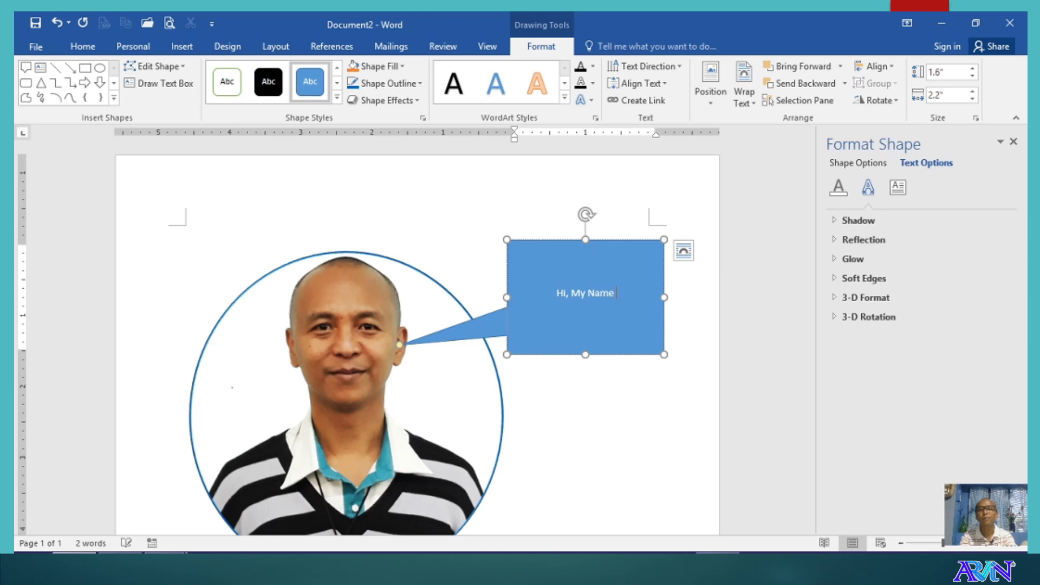
type("is Arvin.")
key("Return")
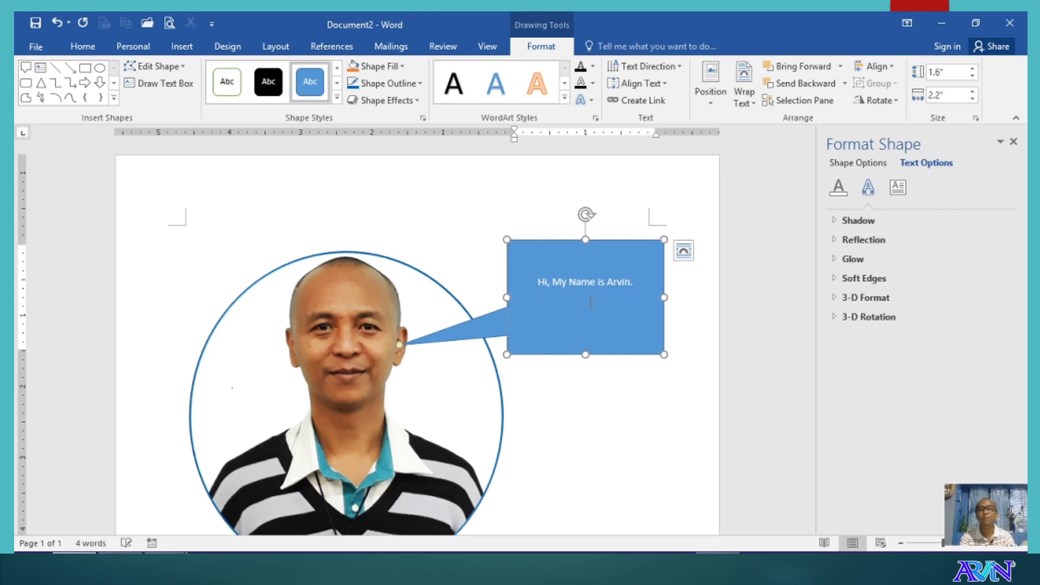
type("How are You")
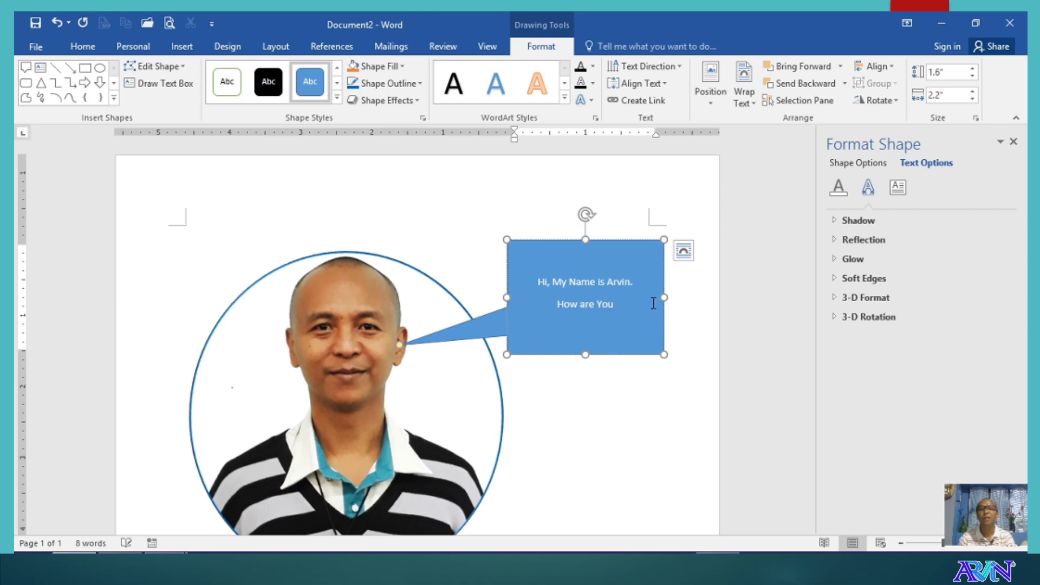
Change the font colour of all the callout's text to black.
key("ctrl+a")
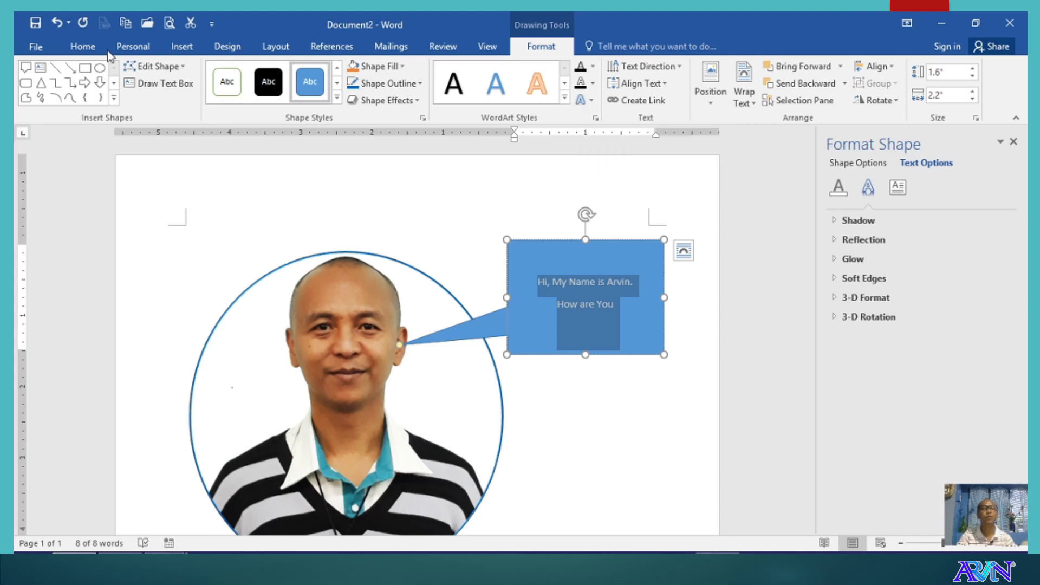
left_click(83, 49)
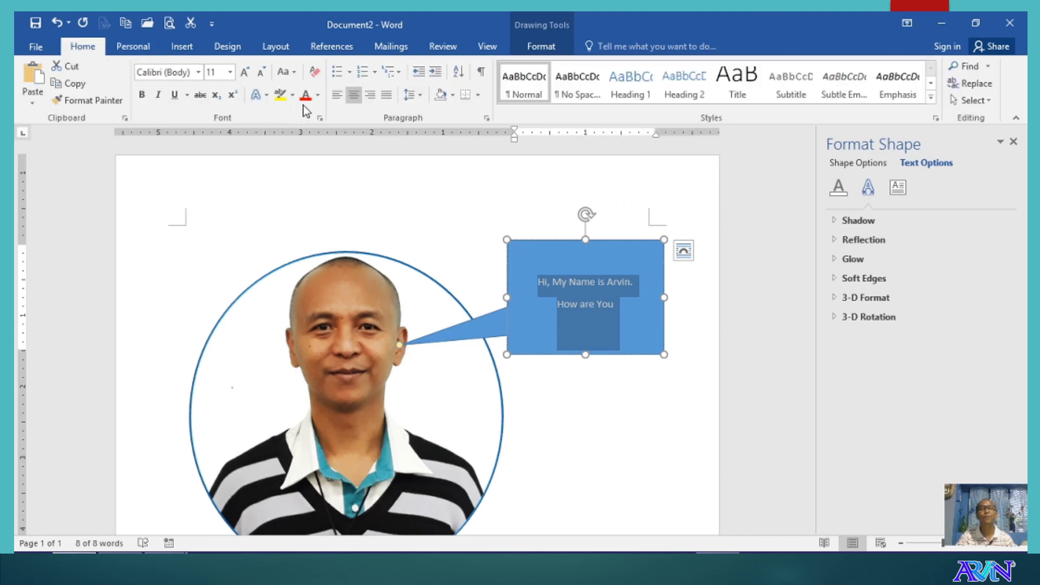
left_click(318, 98)
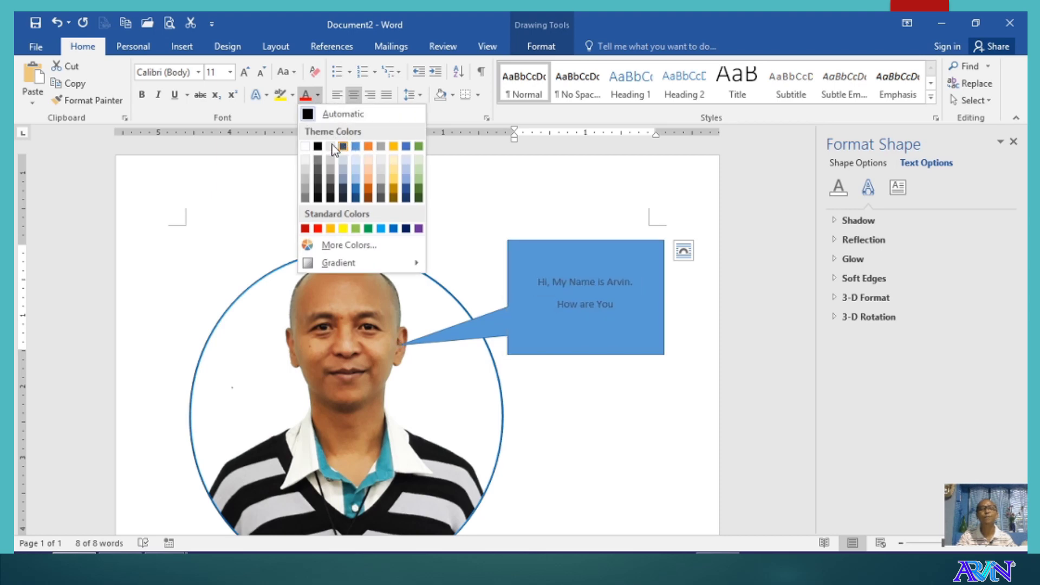
left_click(343, 146)
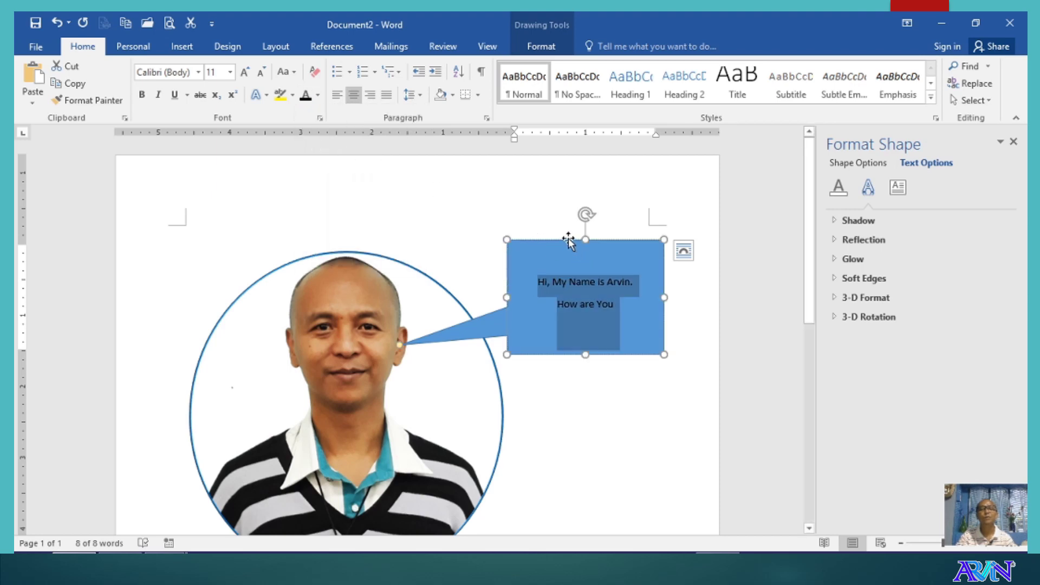
Apply the grey shape style to the callout and change its fill to light blue.
left_click(545, 48)
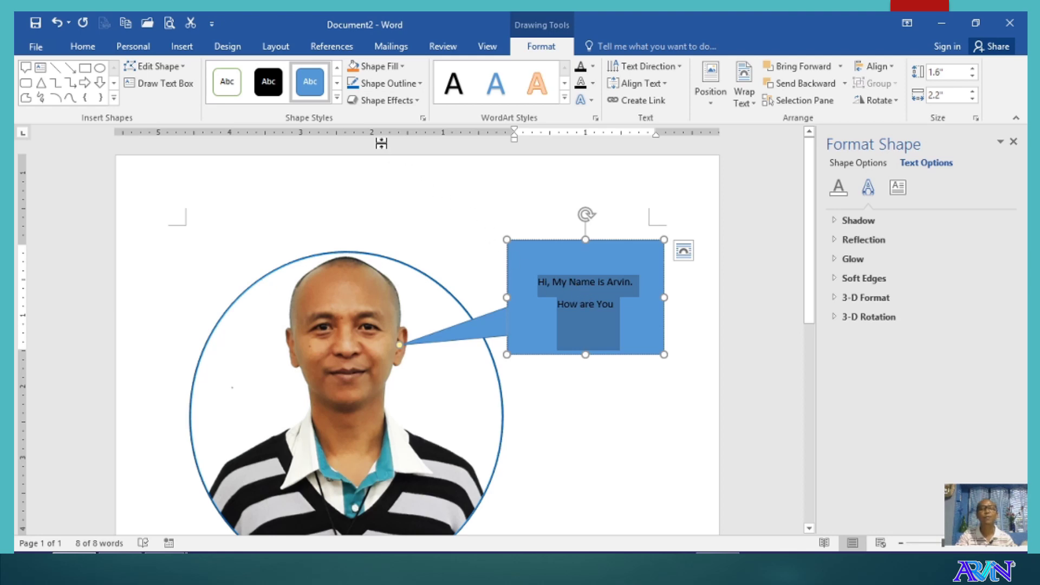
left_click(337, 83)
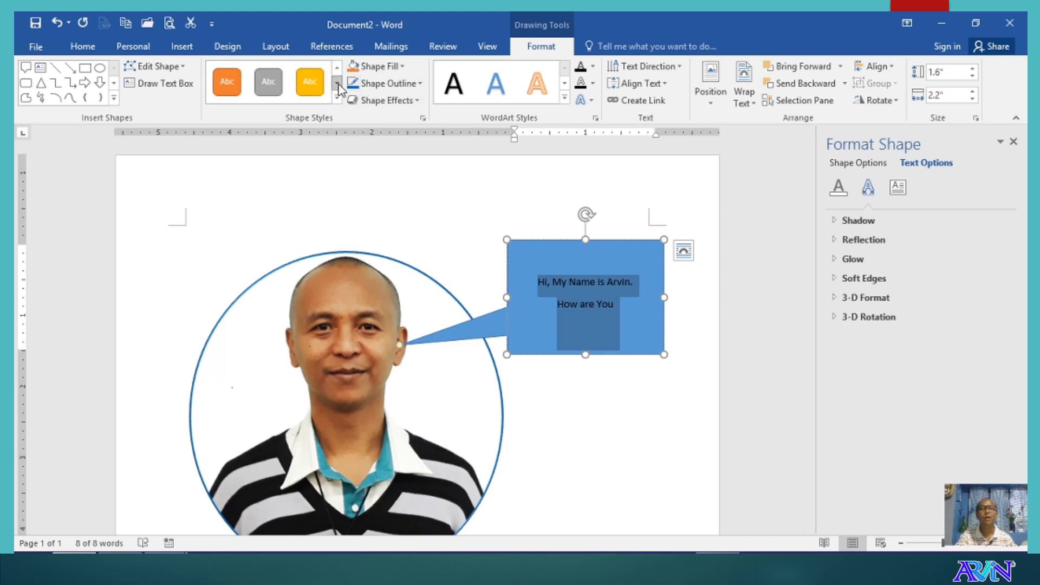
left_click(276, 86)
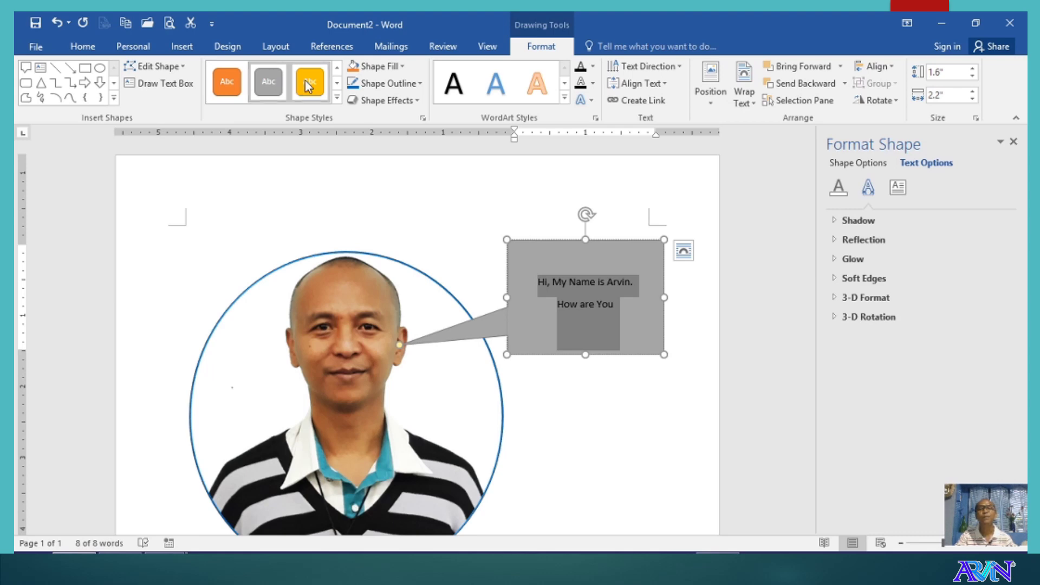
left_click(382, 68)
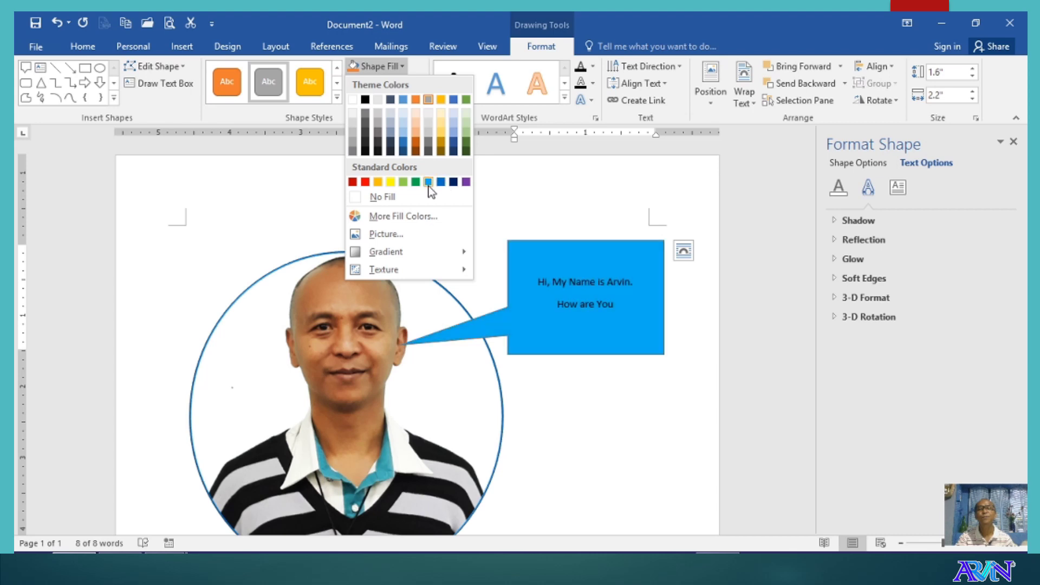
left_click(408, 123)
Add the first outer shadow preset to the callout shape.
left_click(391, 102)
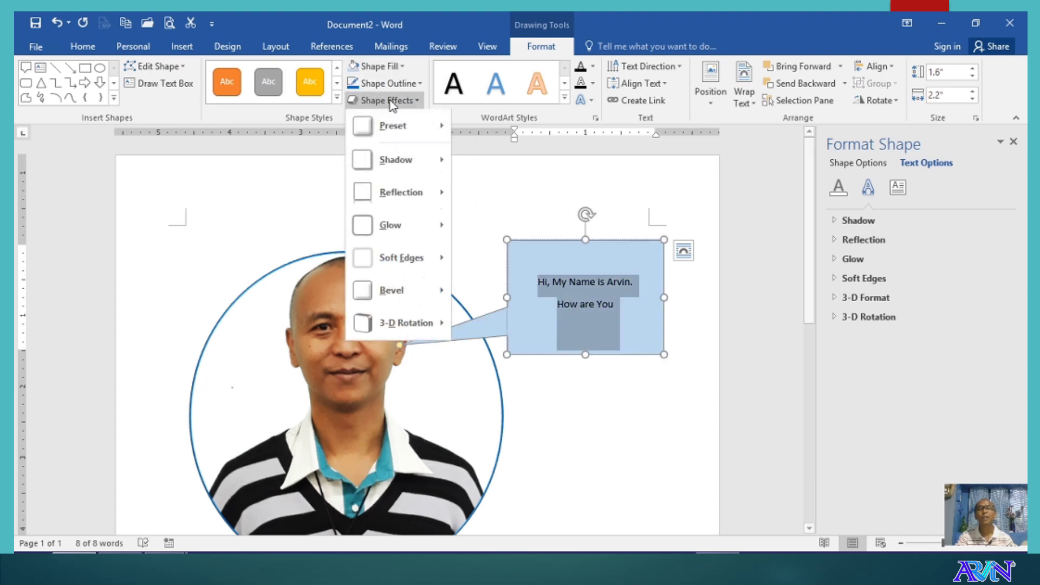
mouse_move(399, 162)
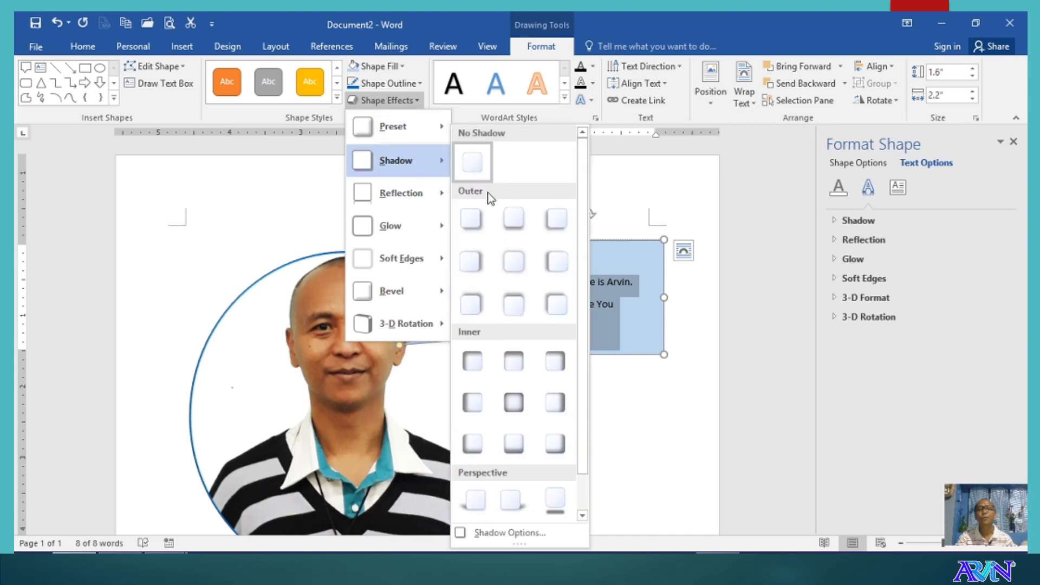
left_click(472, 219)
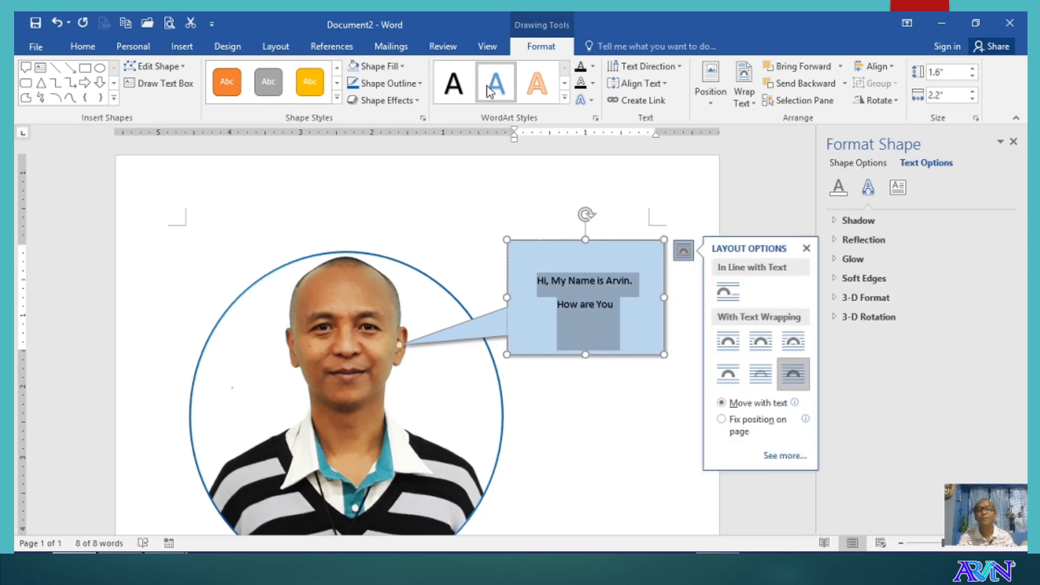
Enlarge the callout's text to nearly fill its width and add a question mark after "How are You".
key("ctrl+shift+comma")
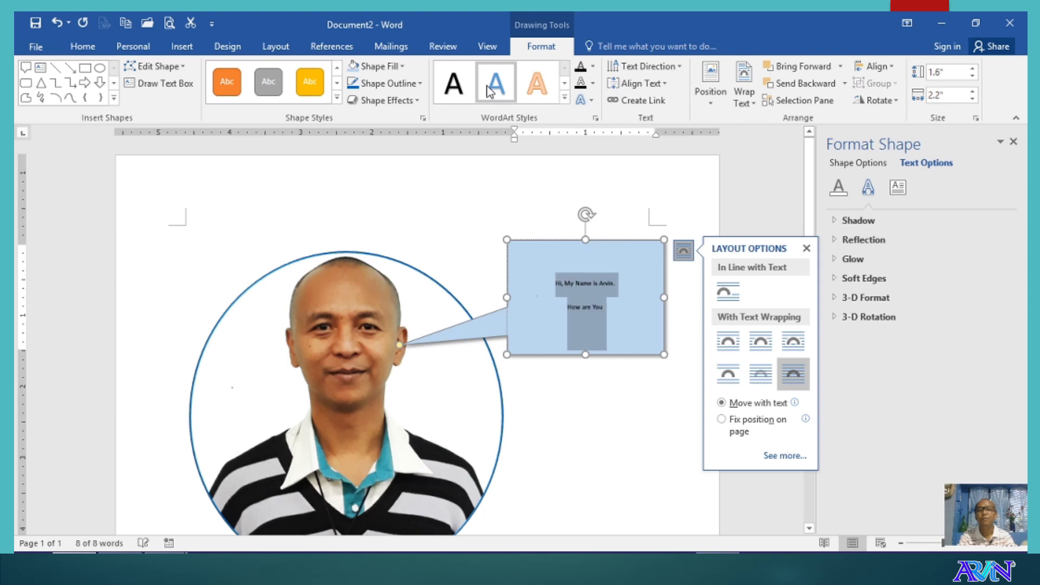
key("ctrl+shift+period")
key("ctrl+shift+period")
key("ctrl+shift+period")
key("ctrl+shift+period")
key("ctrl+shift+period")
key("ctrl+shift+period")
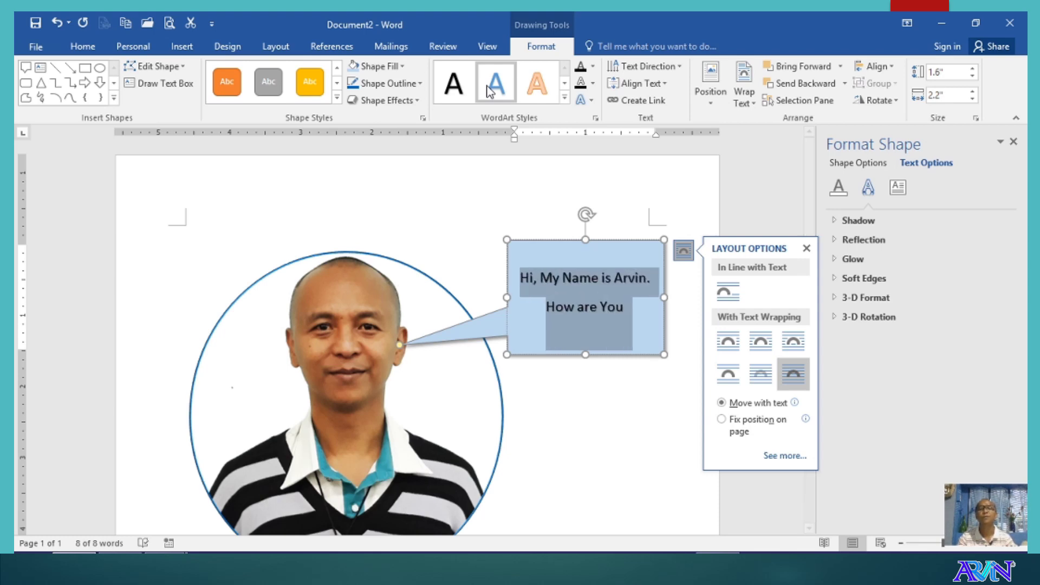
left_click(626, 307)
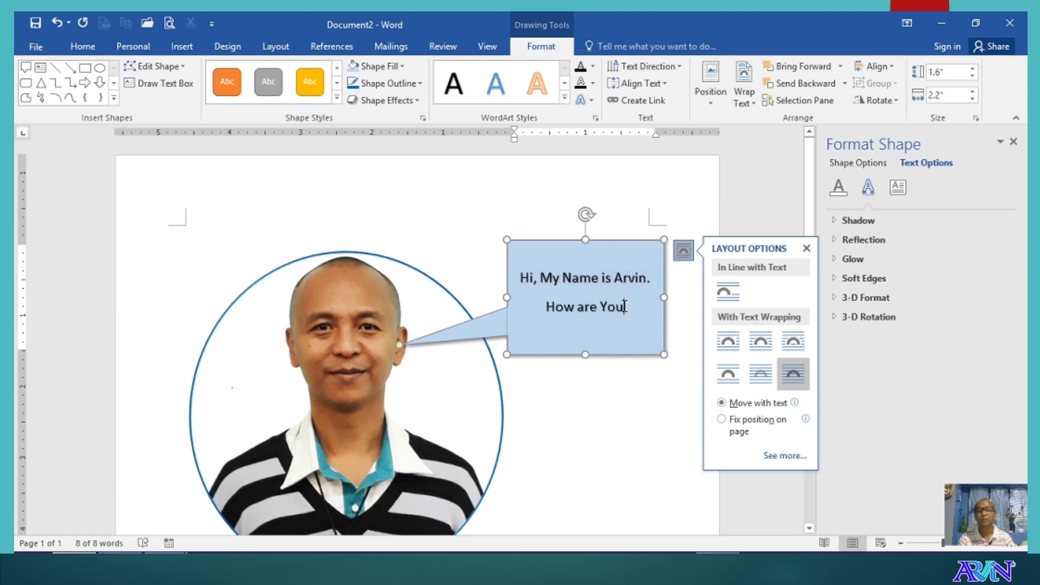
type("?")
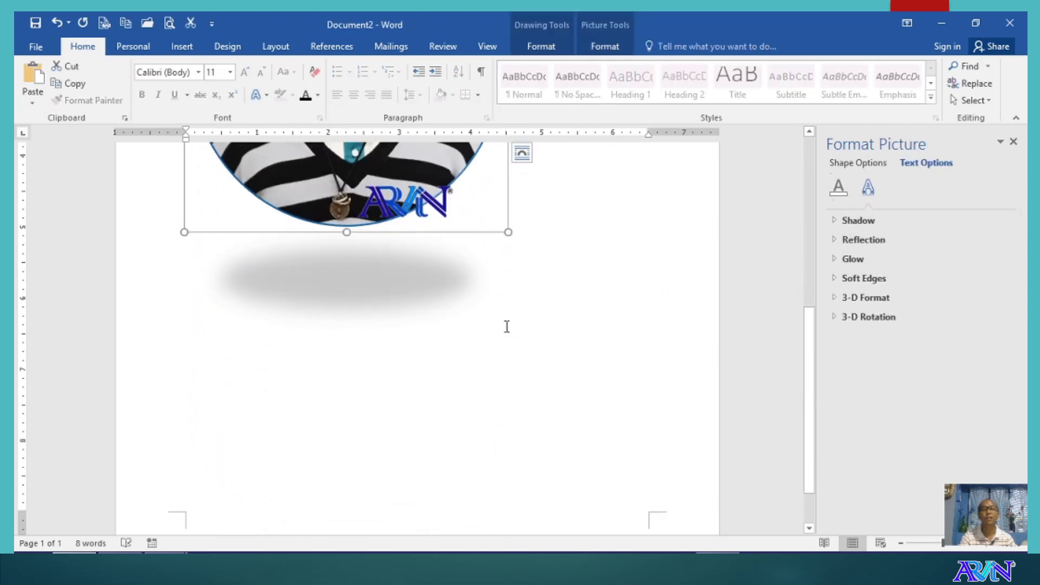
Draw a horizontal scroll banner about 5.89" wide and 1.42" high below the portrait, with its rolled ends enlarged.
left_click(538, 288)
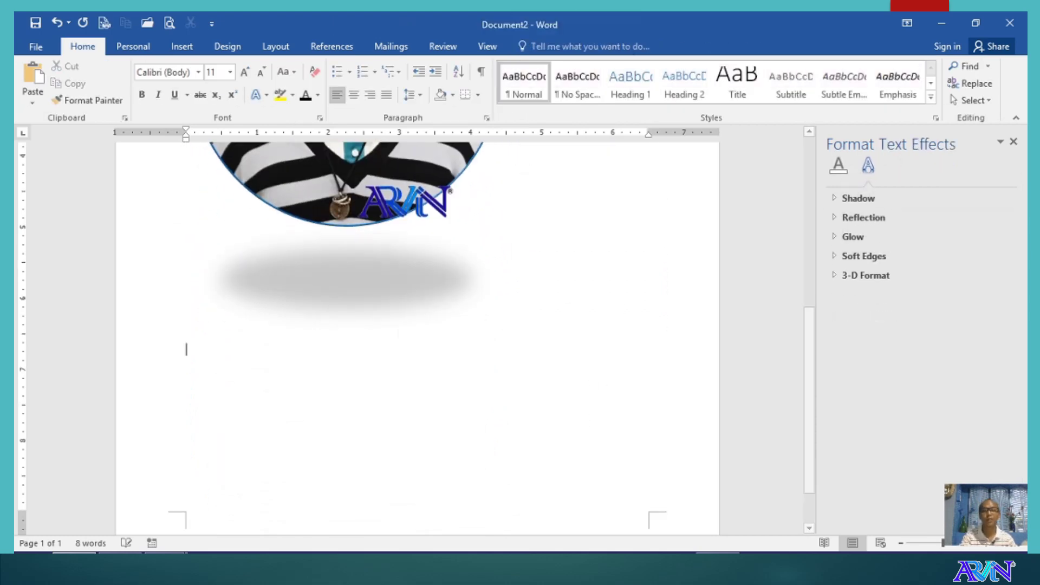
left_click(181, 46)
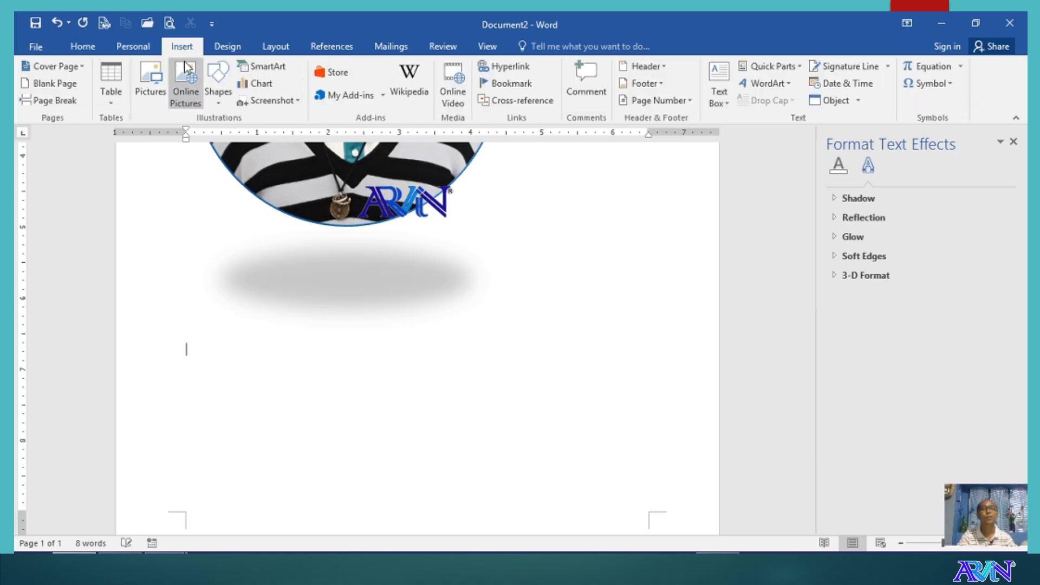
left_click(218, 83)
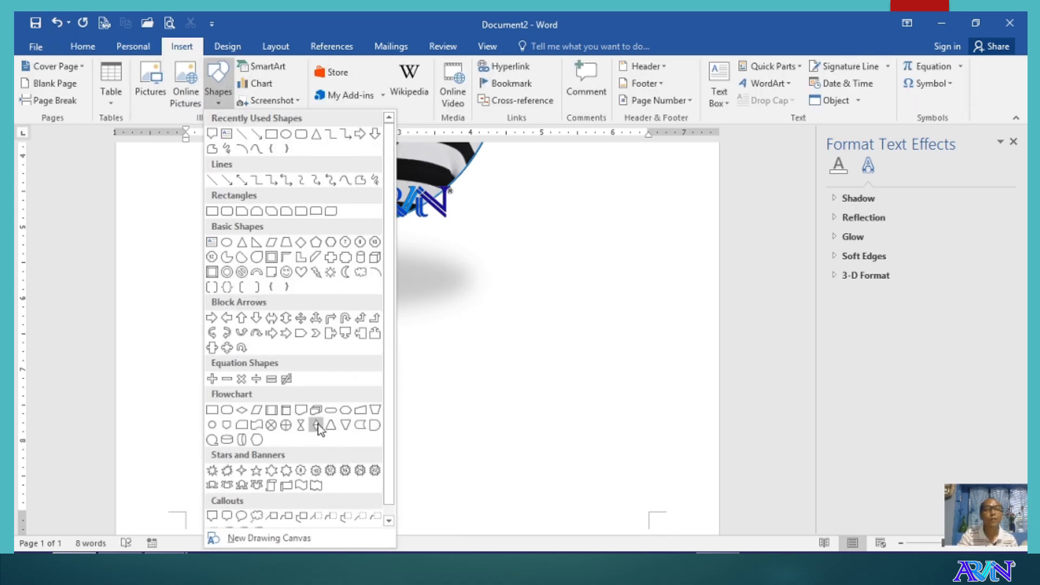
scroll(317, 424, "down", 1)
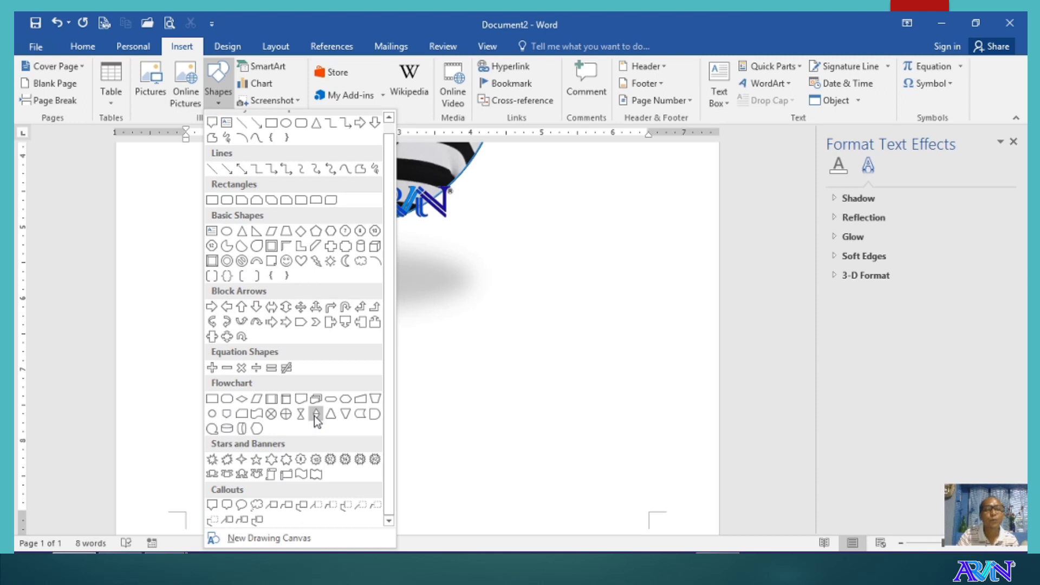
left_click(289, 479)
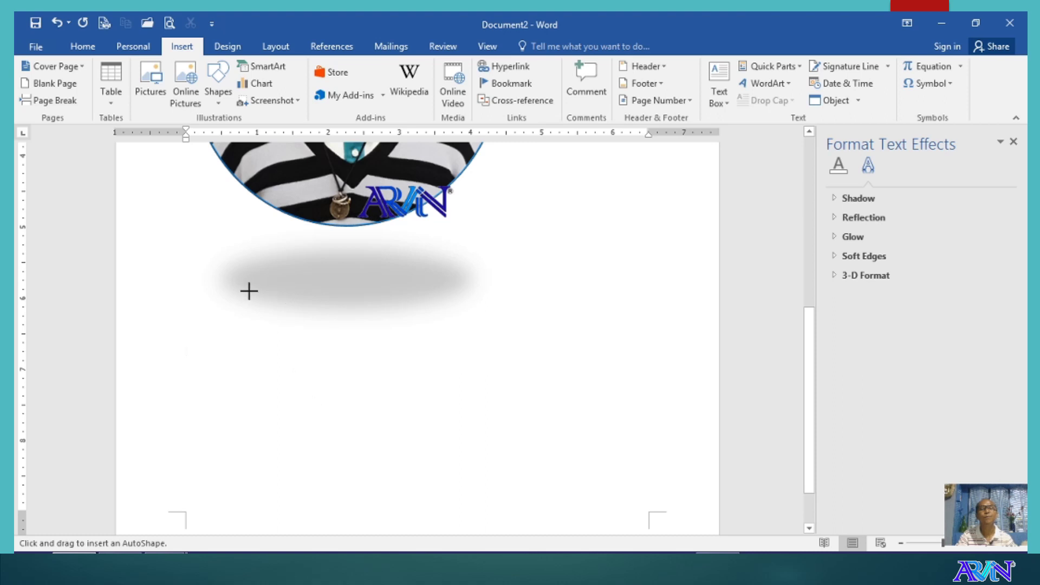
mouse_move(248, 291)
left_mouse_down()
mouse_move(478, 341)
mouse_move(644, 360)
left_mouse_up()
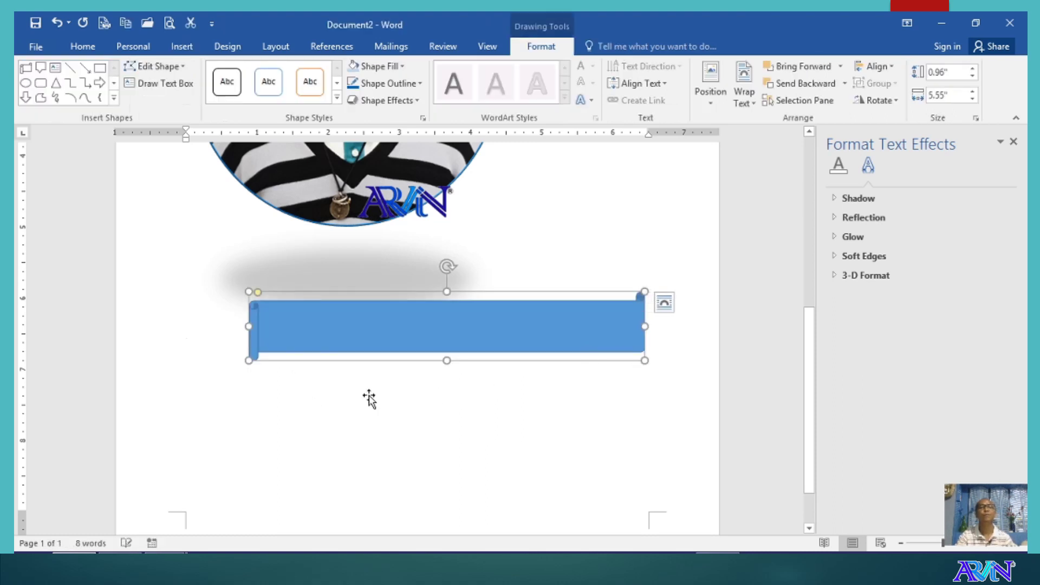
left_click_drag(247, 289, 224, 258)
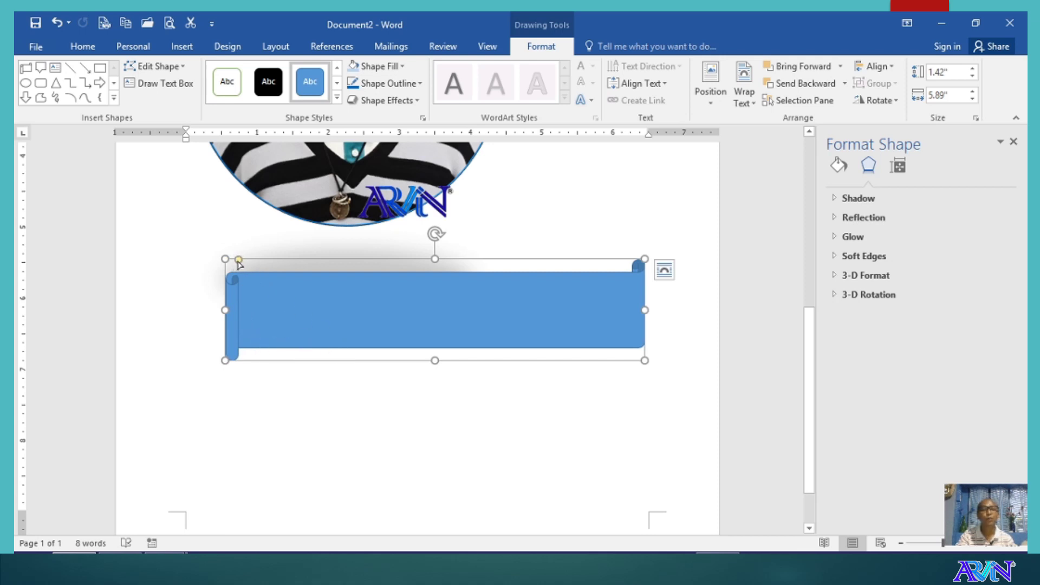
mouse_move(239, 262)
left_mouse_down()
mouse_move(254, 264)
mouse_move(246, 260)
left_mouse_up()
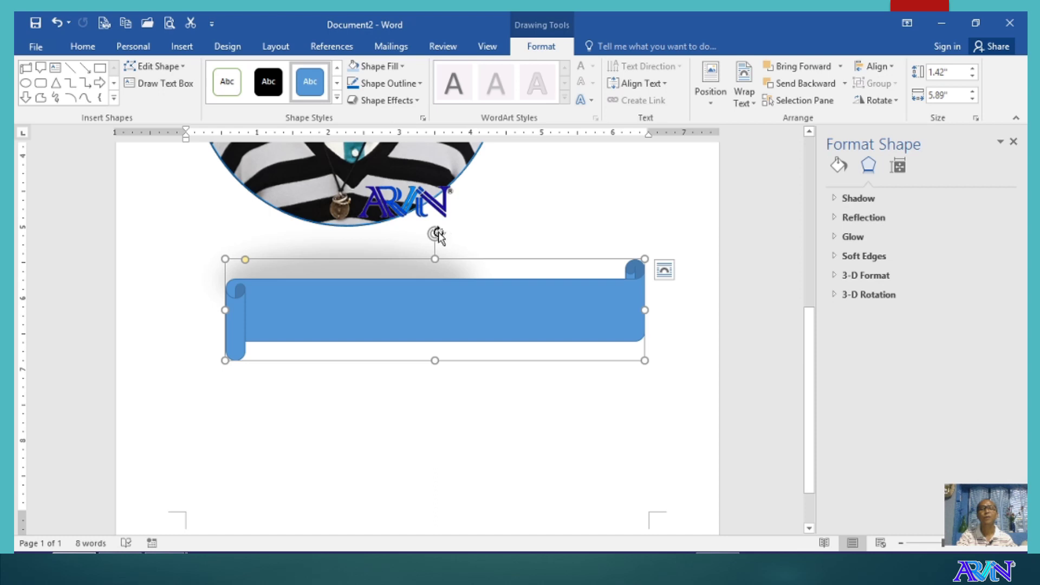
Add the text "INSERTING PICTURES and SHAPES" inside the scroll banner.
right_click(434, 313)
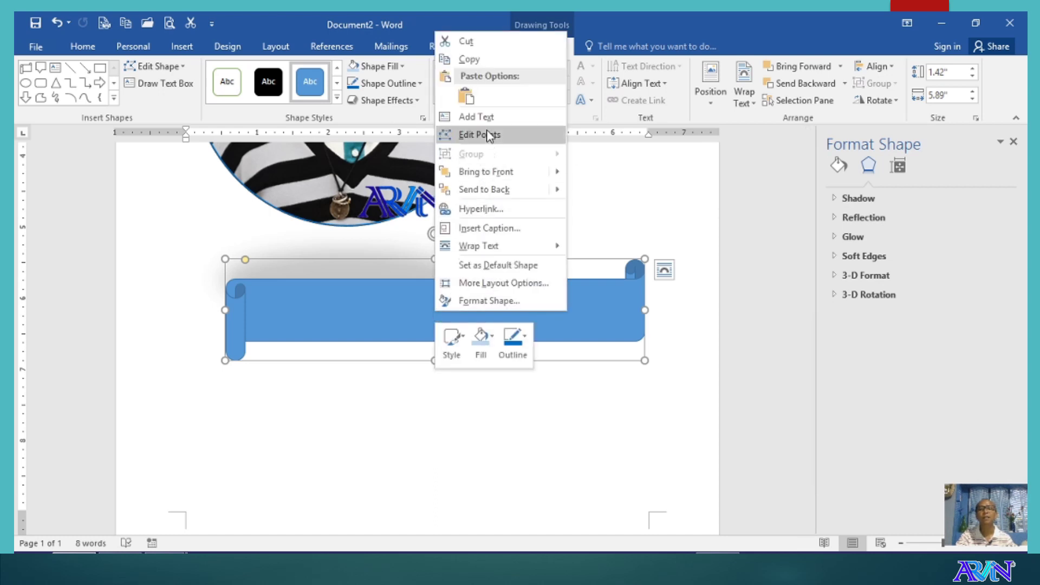
left_click(476, 117)
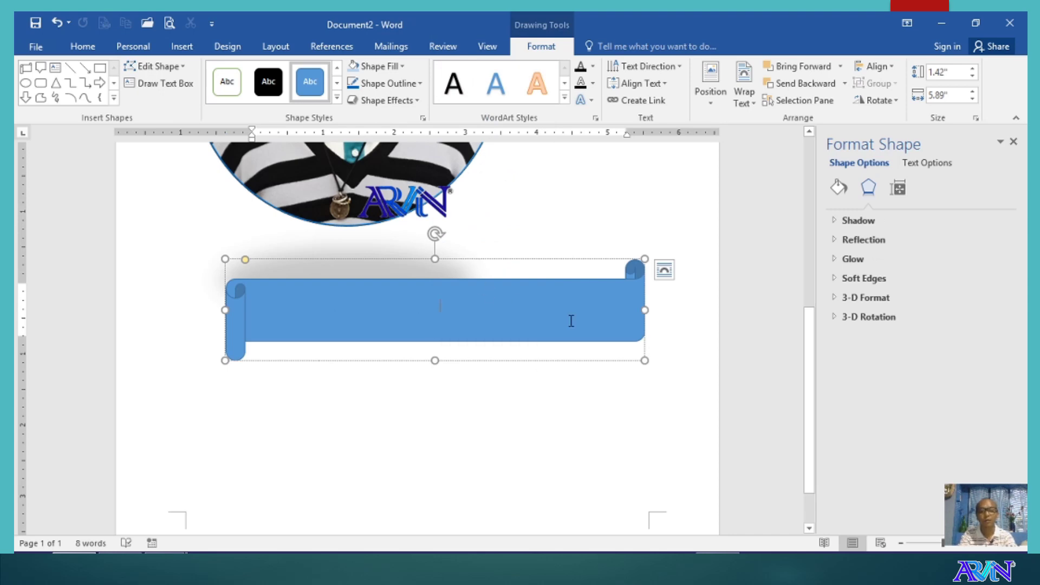
type("INSERTING")
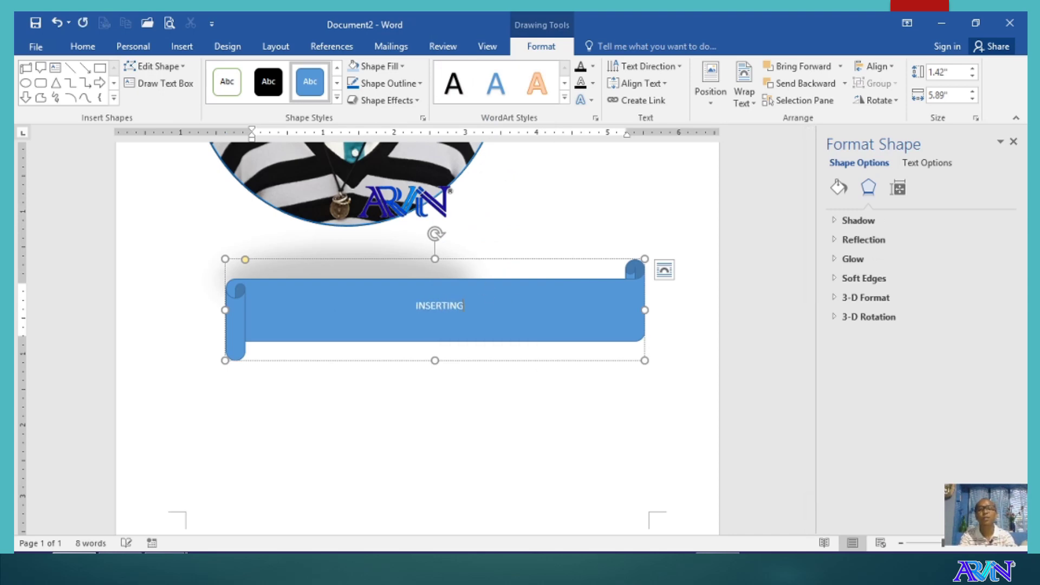
type(" PICTURES")
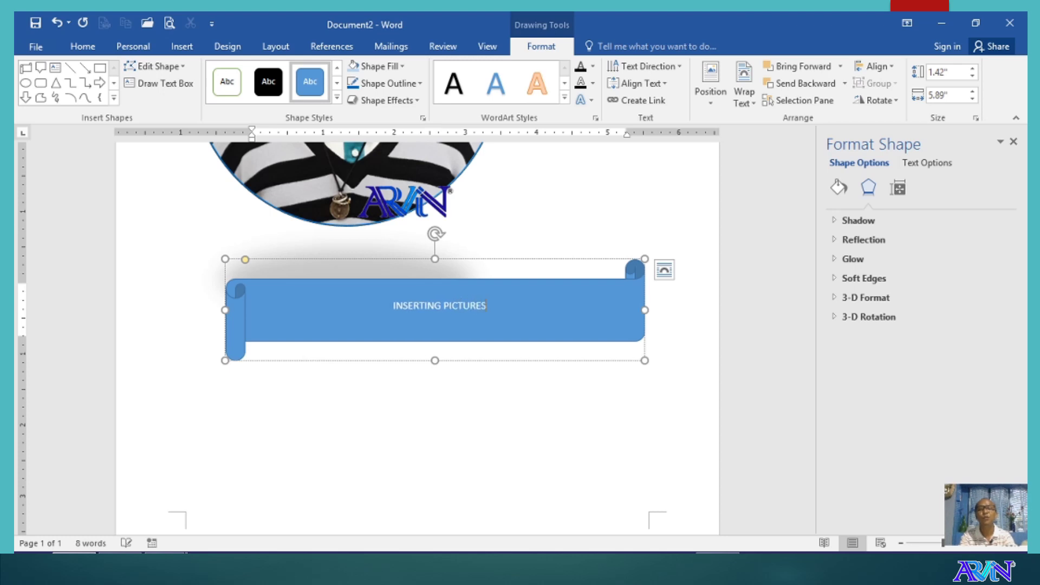
type(" and SHAPES")
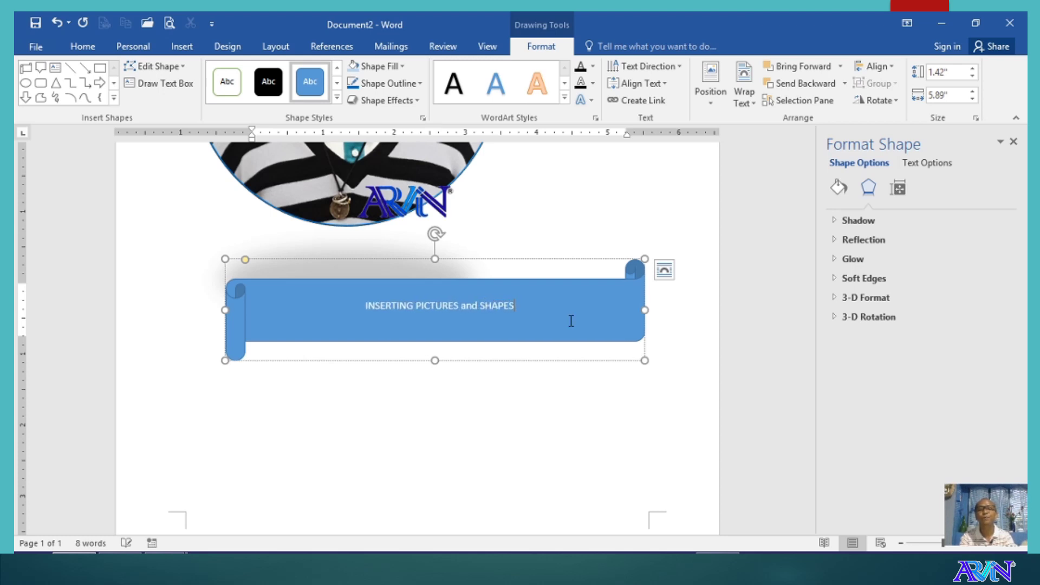
Apply the black-filled WordArt style to all of the banner's text and set its font size to 22.
key("ctrl+a")
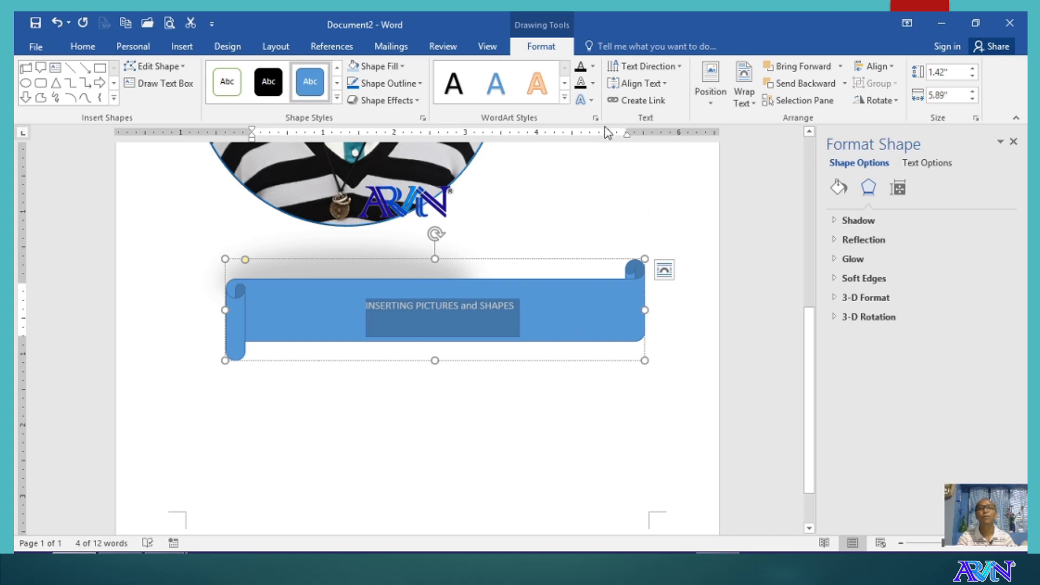
left_click(458, 87)
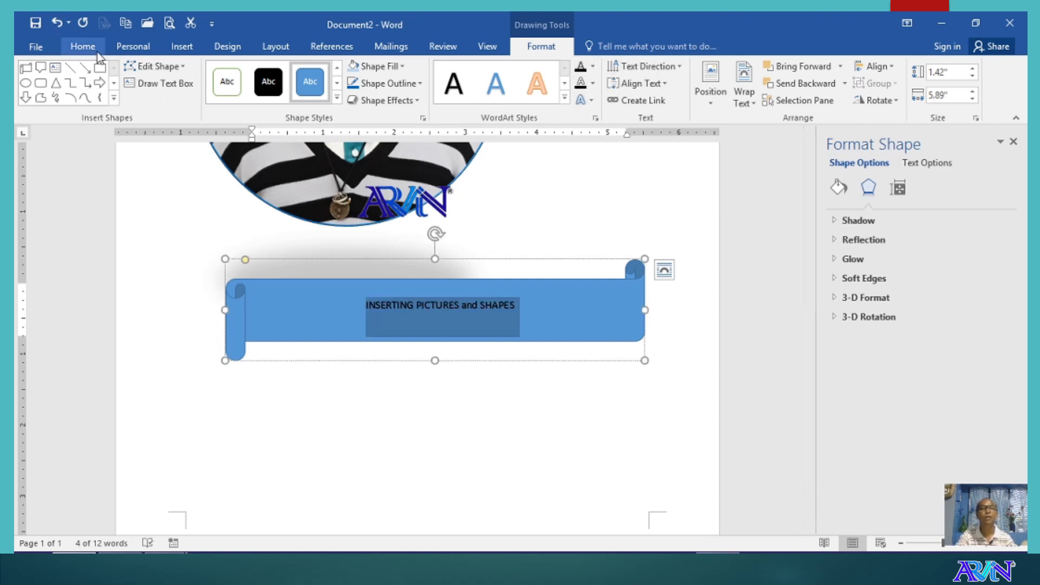
left_click(82, 47)
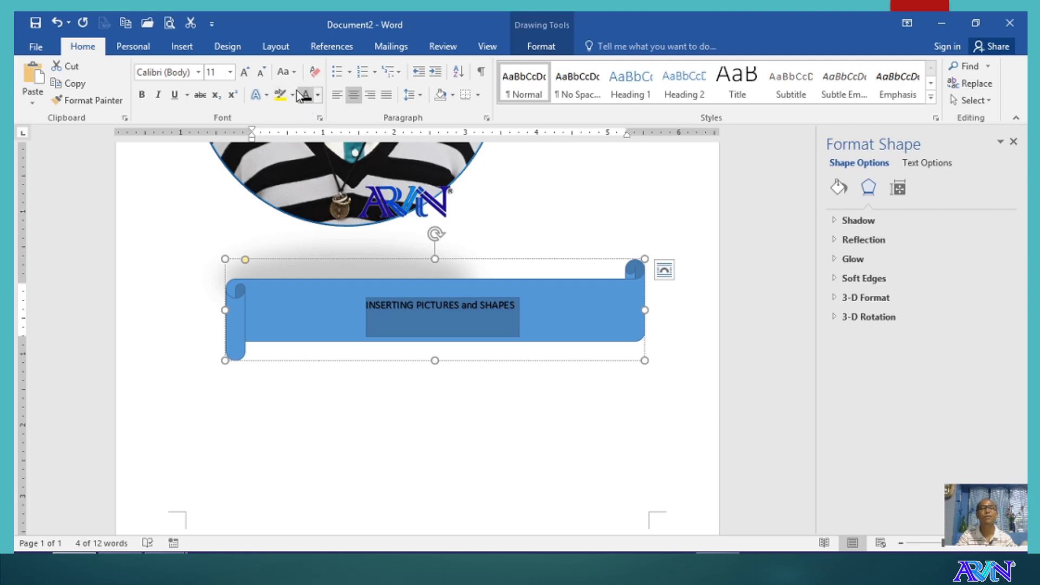
left_click(230, 72)
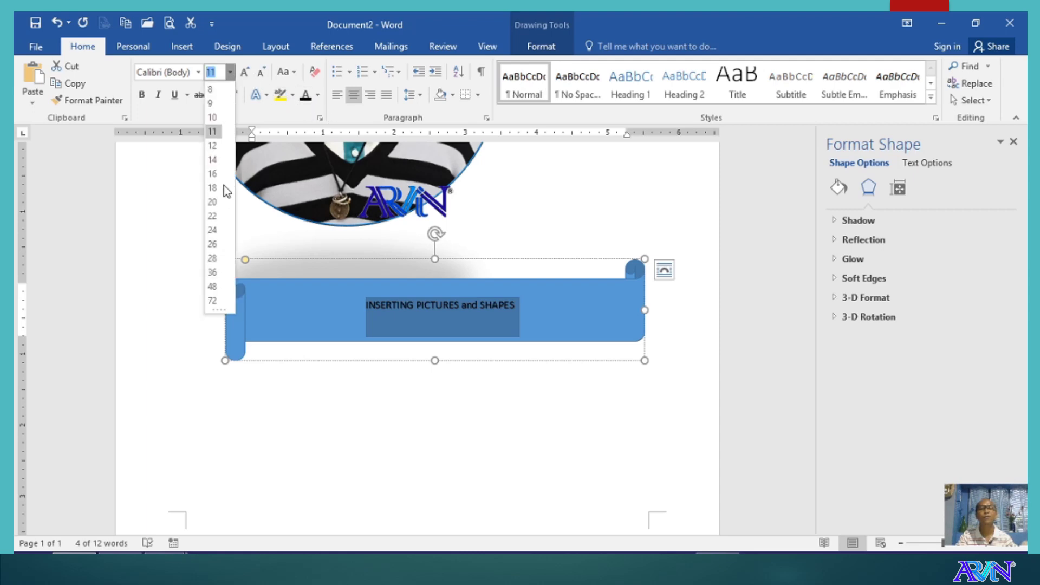
left_click(213, 216)
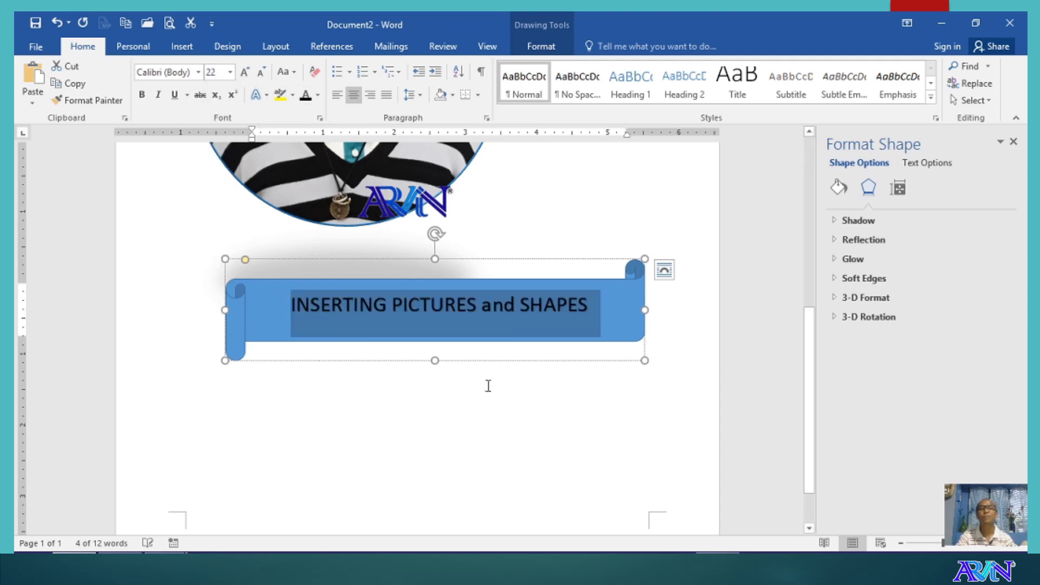
Change the banner text to the gold-filled WordArt style and deselect the banner.
left_click(541, 47)
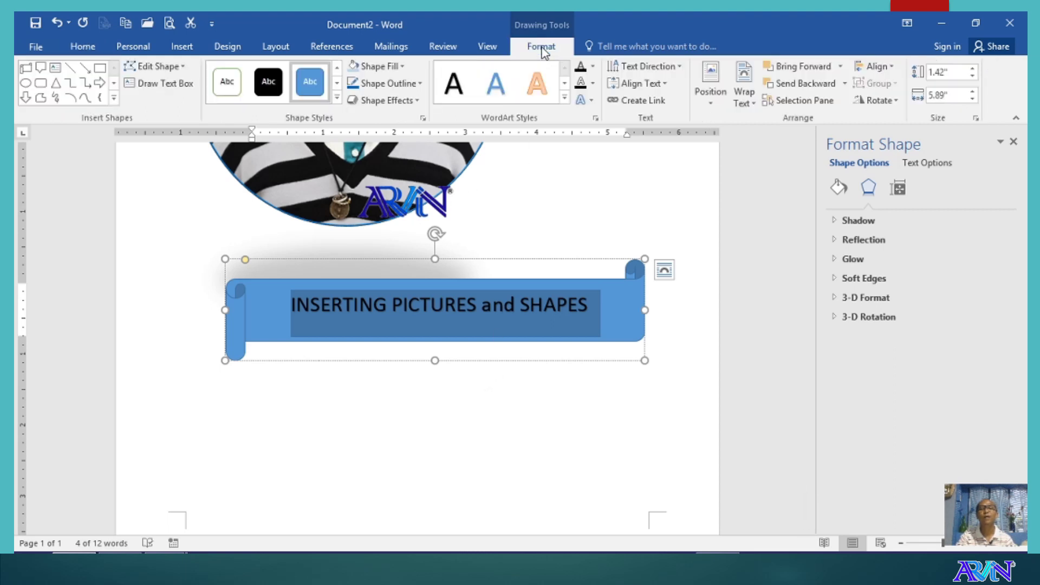
left_click(564, 84)
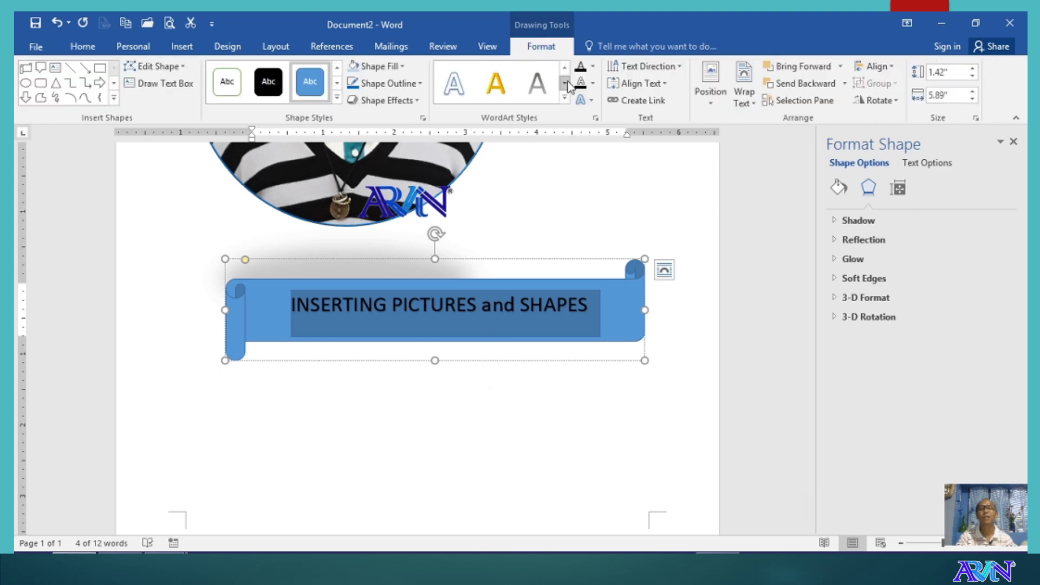
left_click(510, 87)
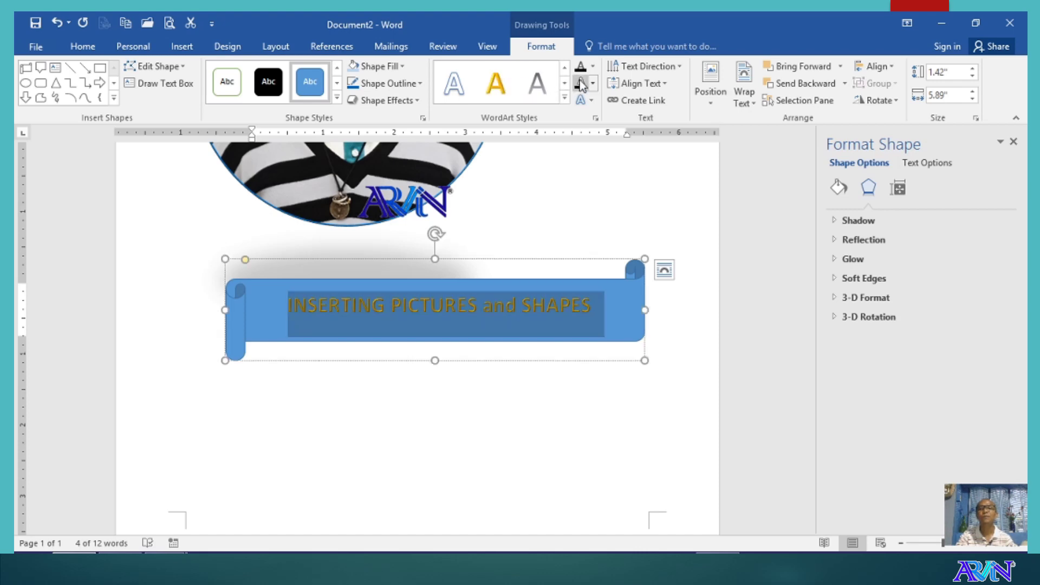
left_click(508, 361)
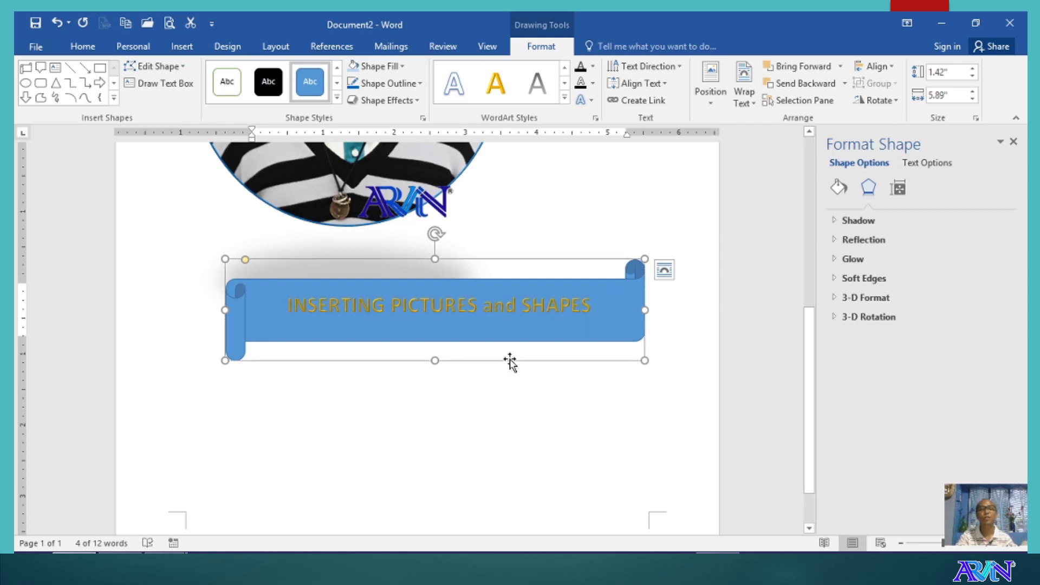
left_click(692, 331)
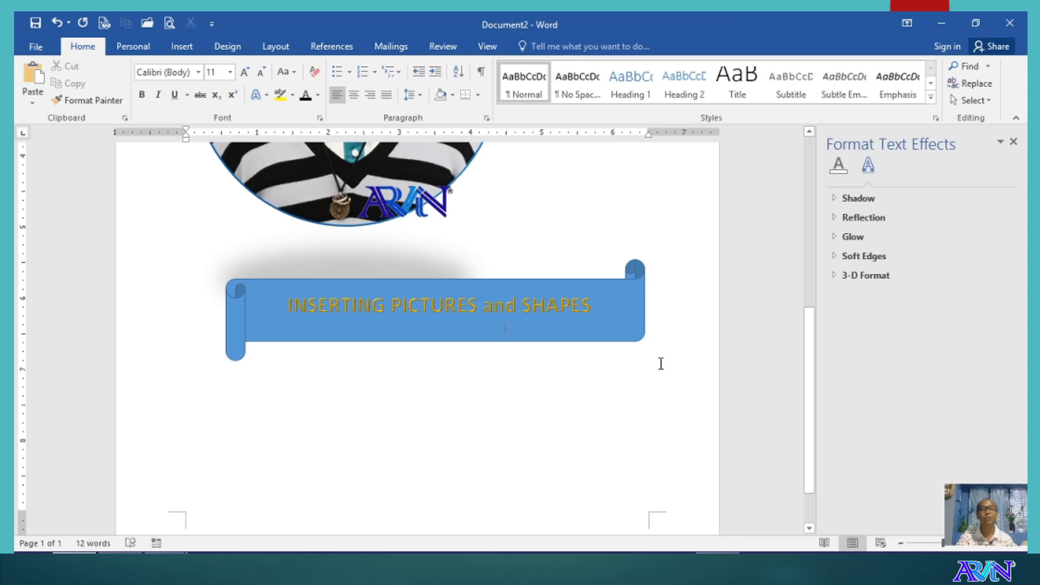
left_click(498, 344)
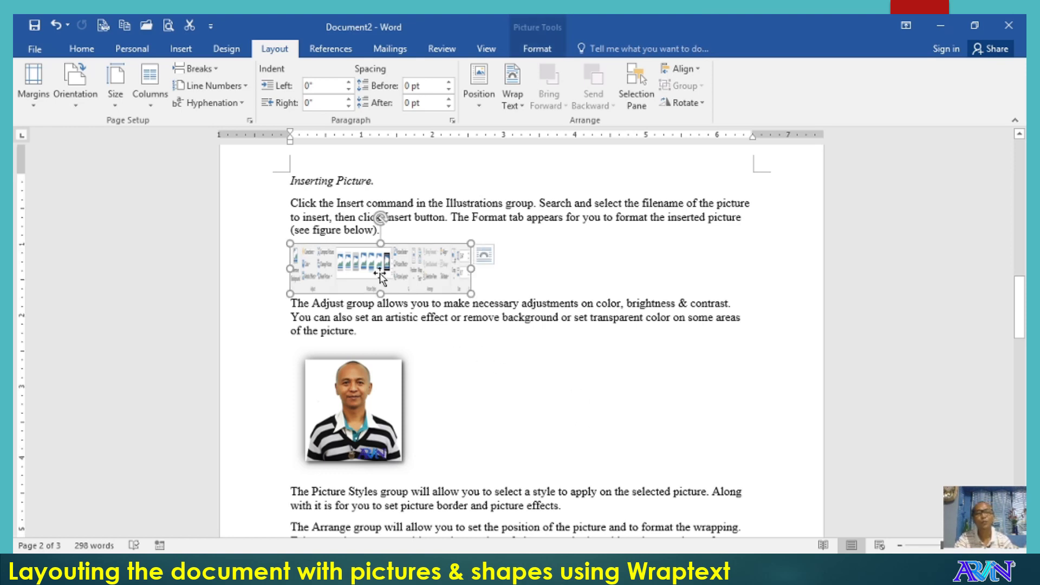
Set the ribbon figure's text wrapping to Square and place it at the right margin beside the first "Inserting Picture" paragraph.
left_click(381, 276)
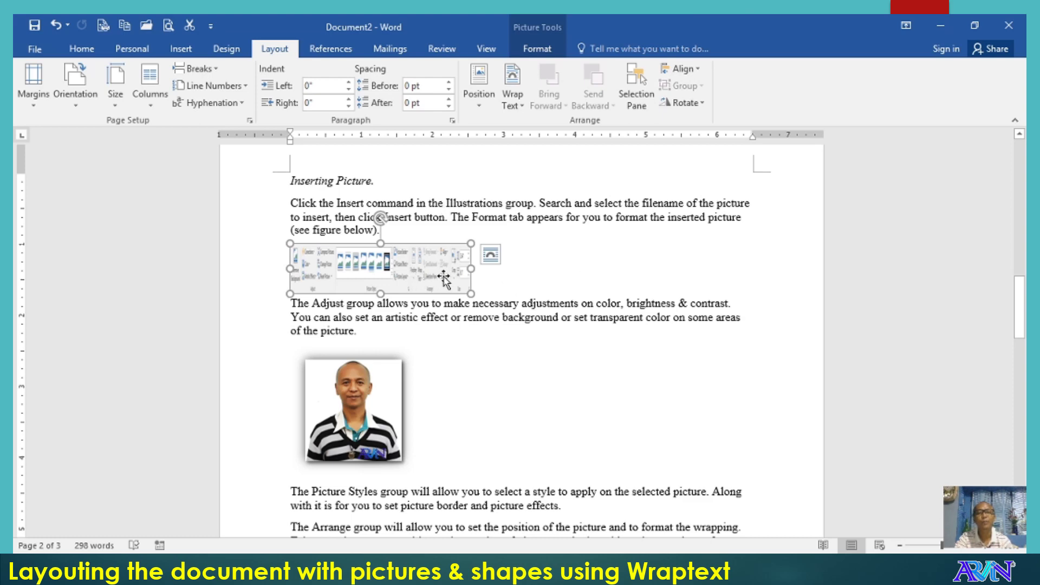
left_click(543, 51)
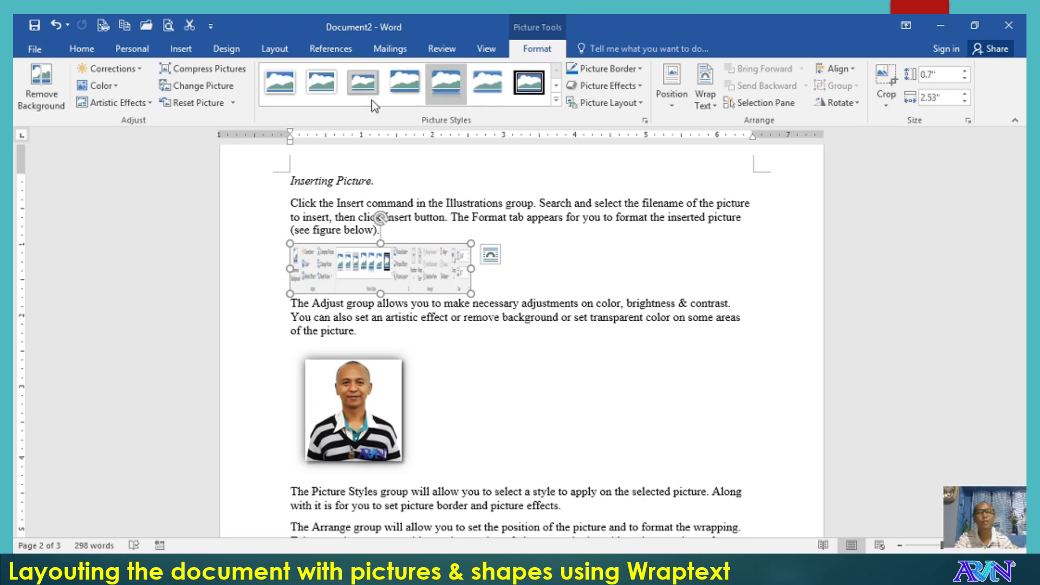
left_click(708, 104)
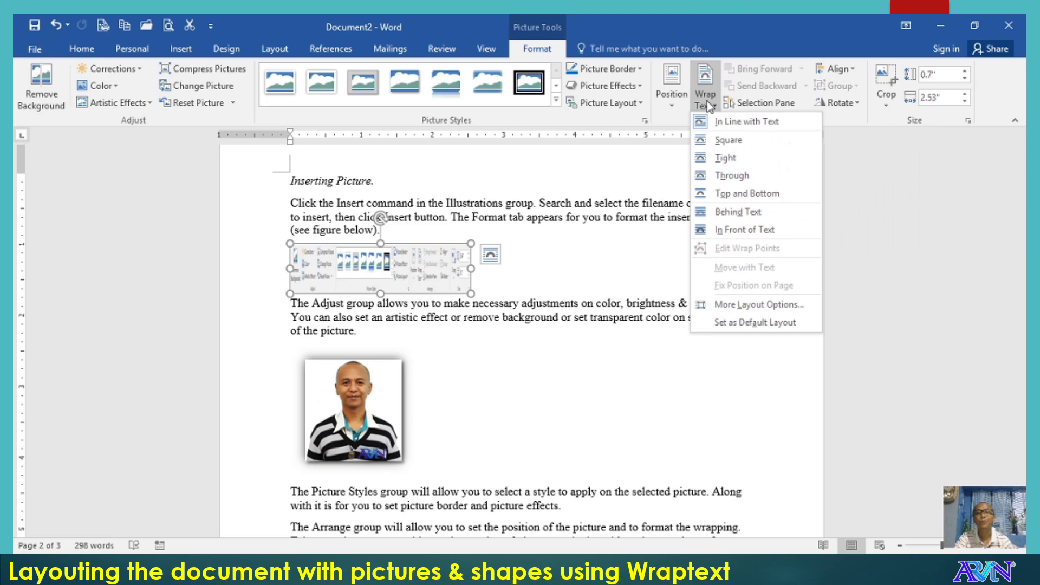
left_click(731, 142)
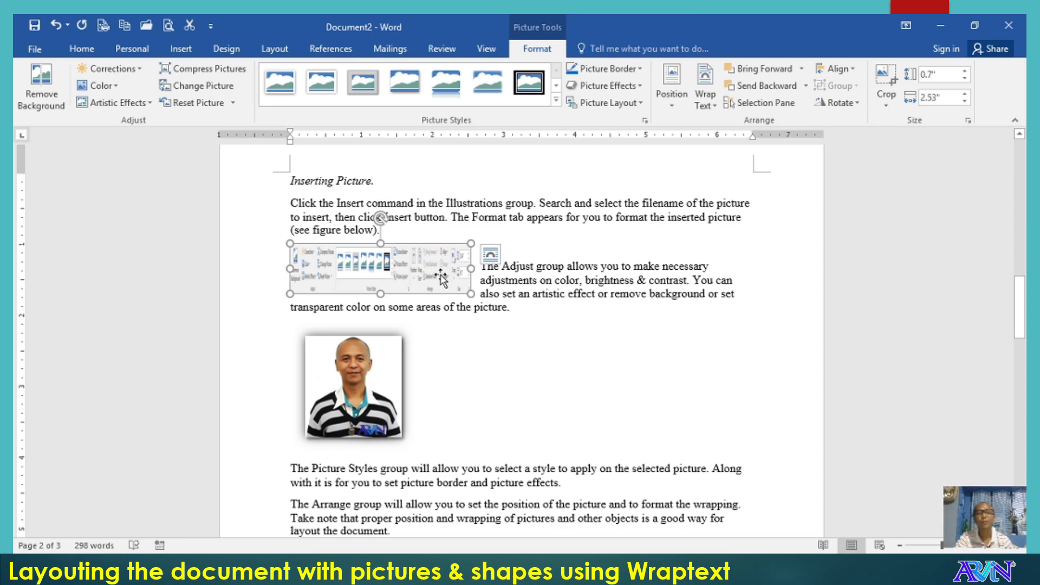
left_click_drag(441, 278, 717, 222)
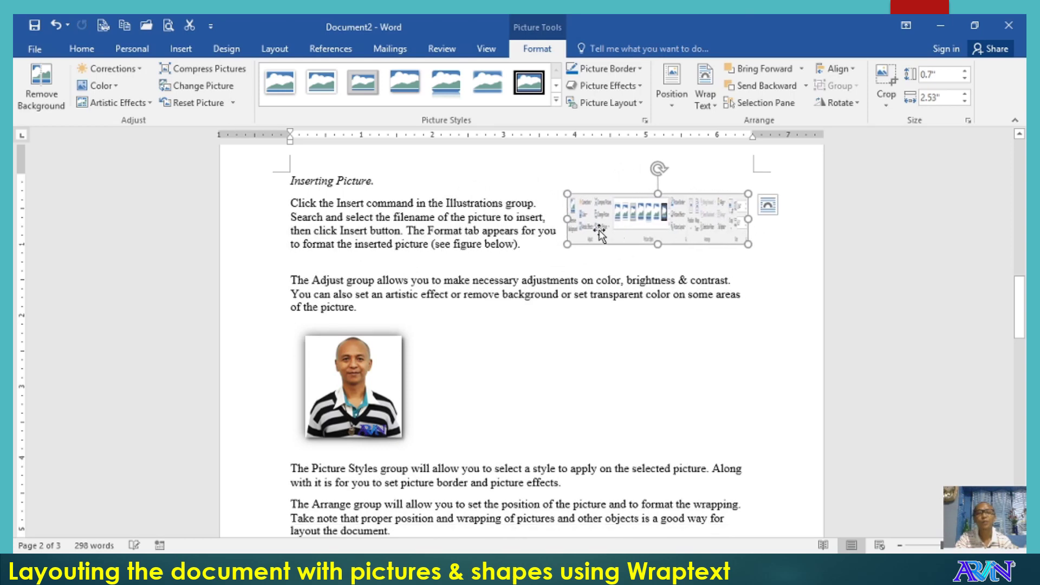
left_click_drag(623, 221, 624, 227)
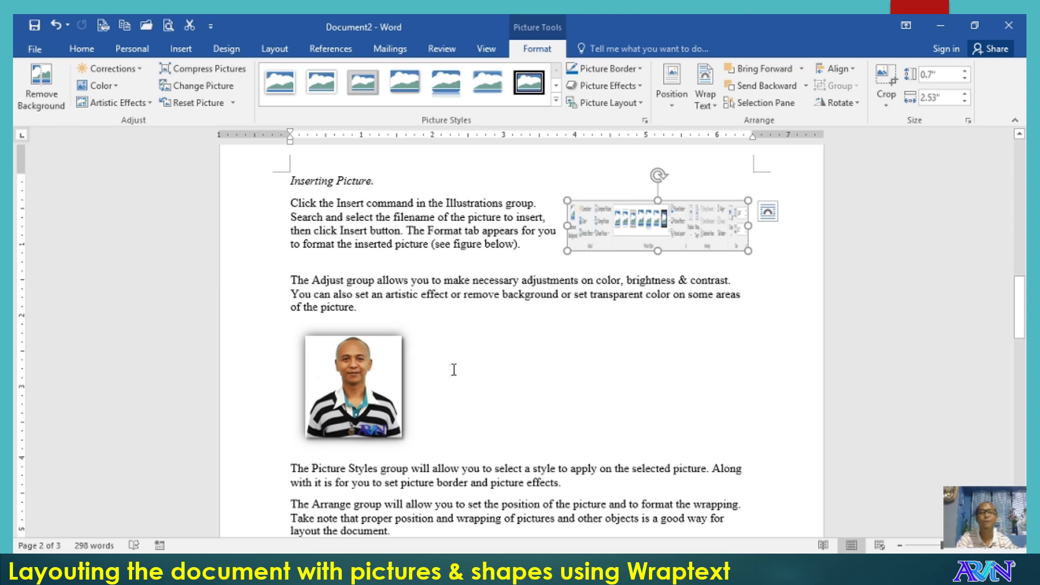
left_click(563, 377)
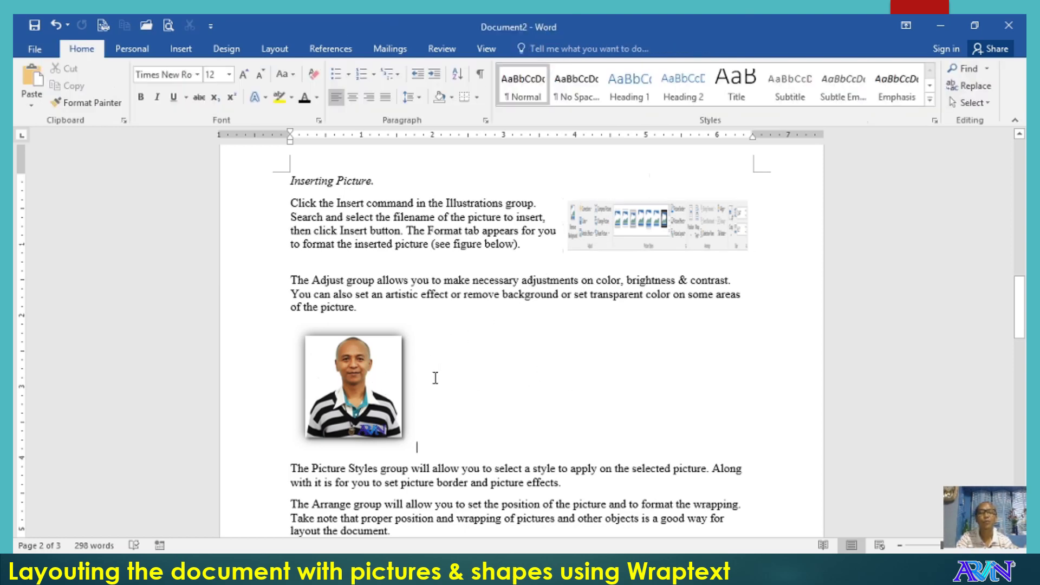
Place the portrait with Square text wrapping at the left margin beside the Adjust group paragraph, enlarged to about 2.03" high and 1.97" wide.
left_click(366, 384)
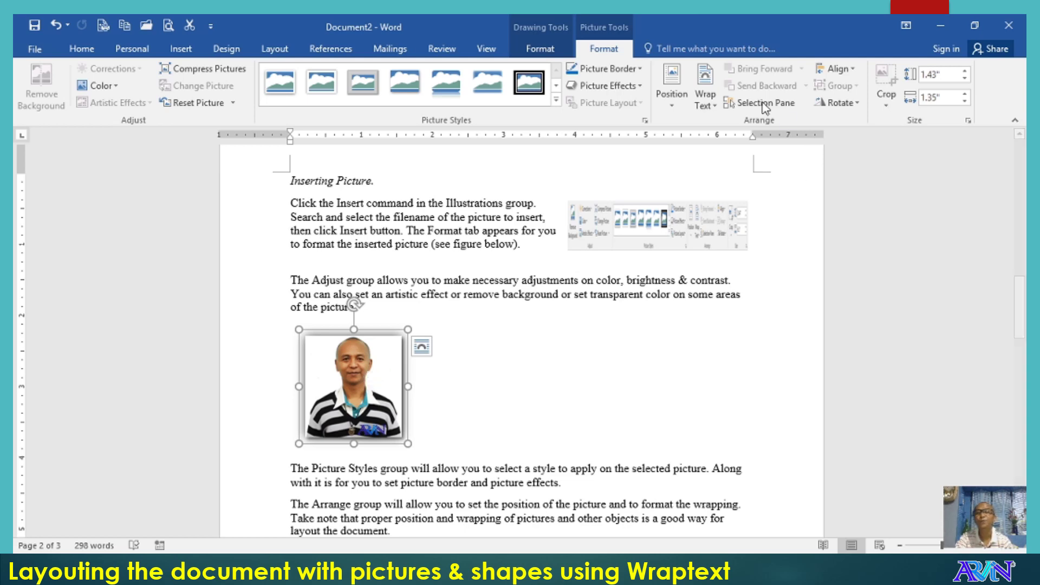
left_click(705, 99)
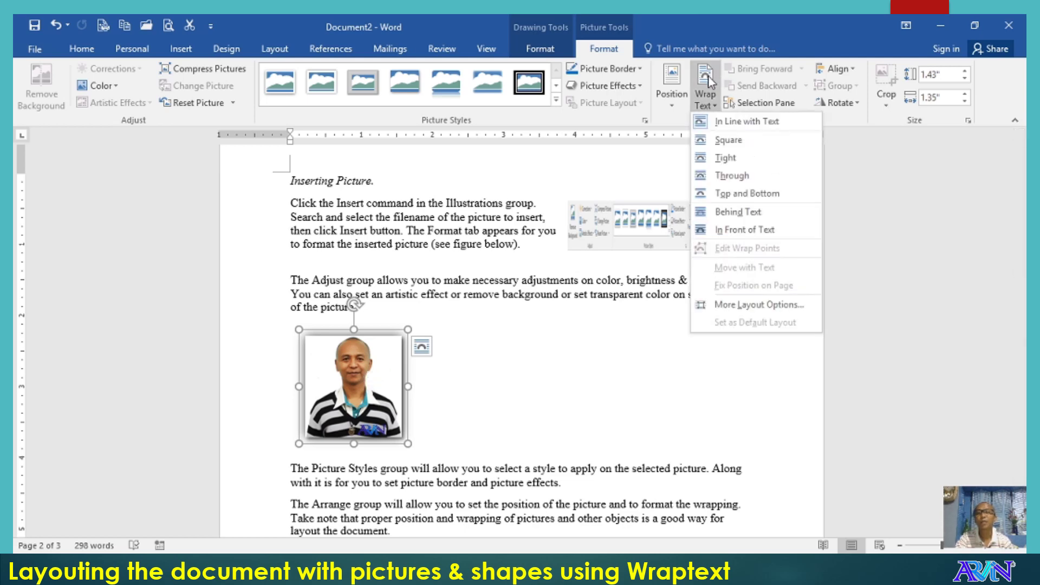
left_click(704, 140)
left_click_drag(377, 382, 366, 322)
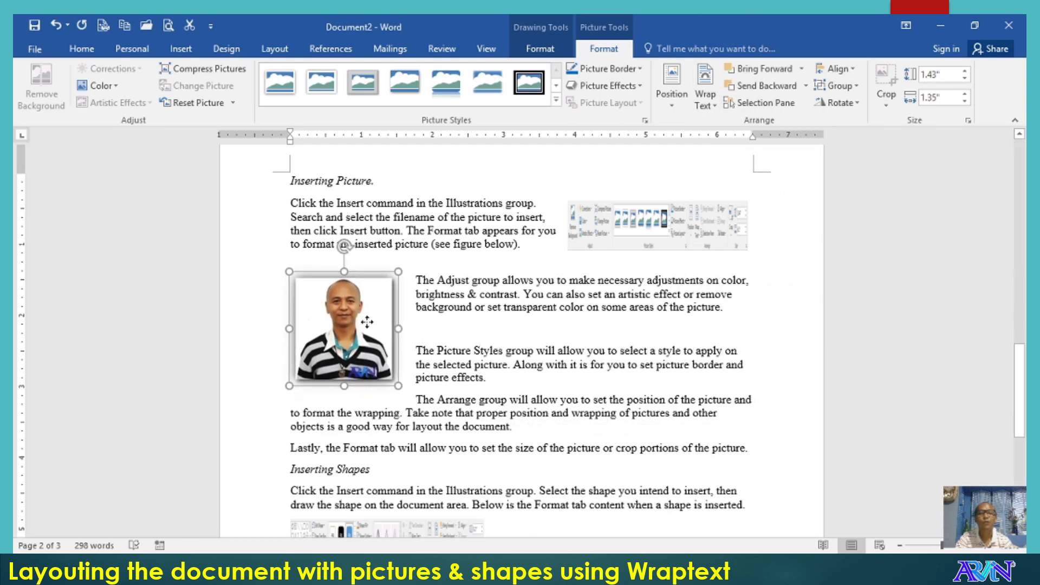
left_click_drag(399, 387, 442, 428)
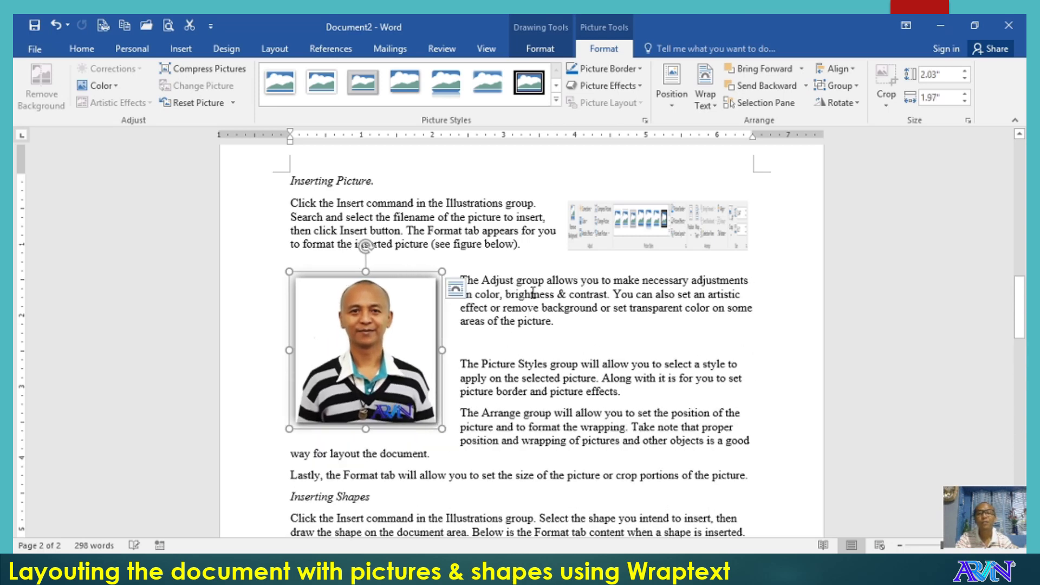
Delete the empty paragraph between the Adjust group and Picture Styles group paragraphs beside the portrait.
left_click(474, 340)
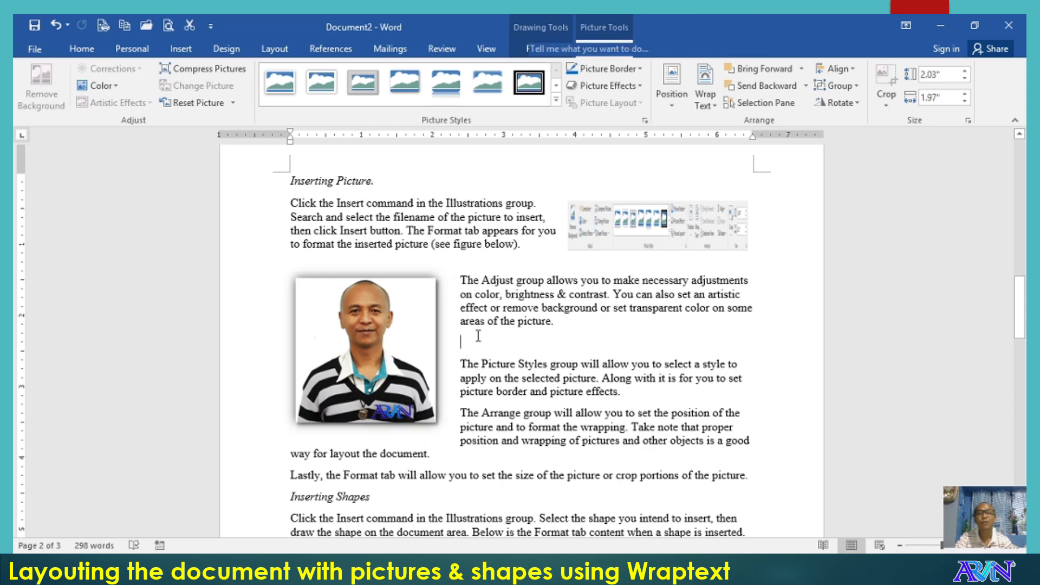
key("BackSpace")
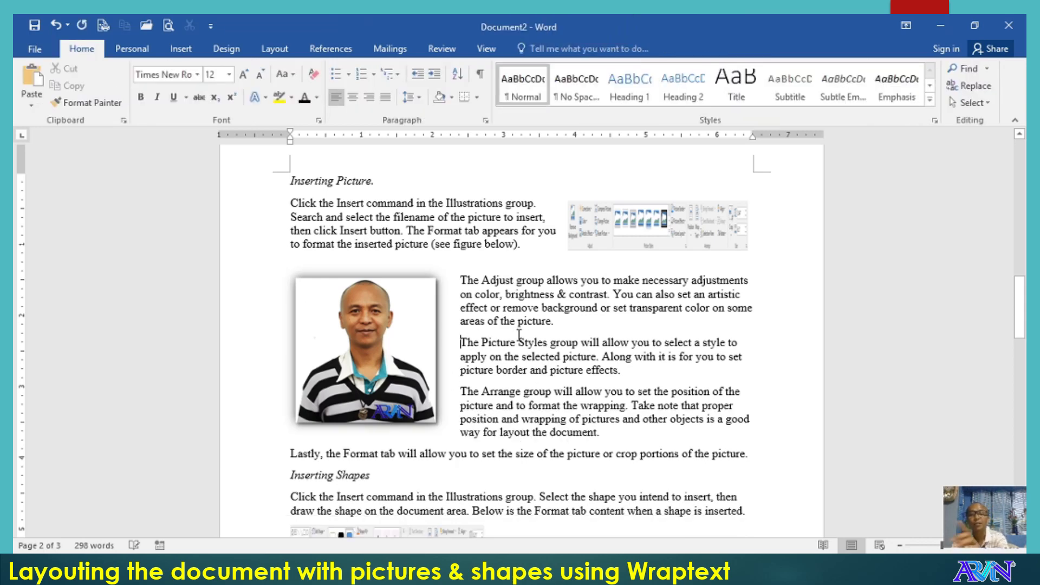
left_click(398, 385)
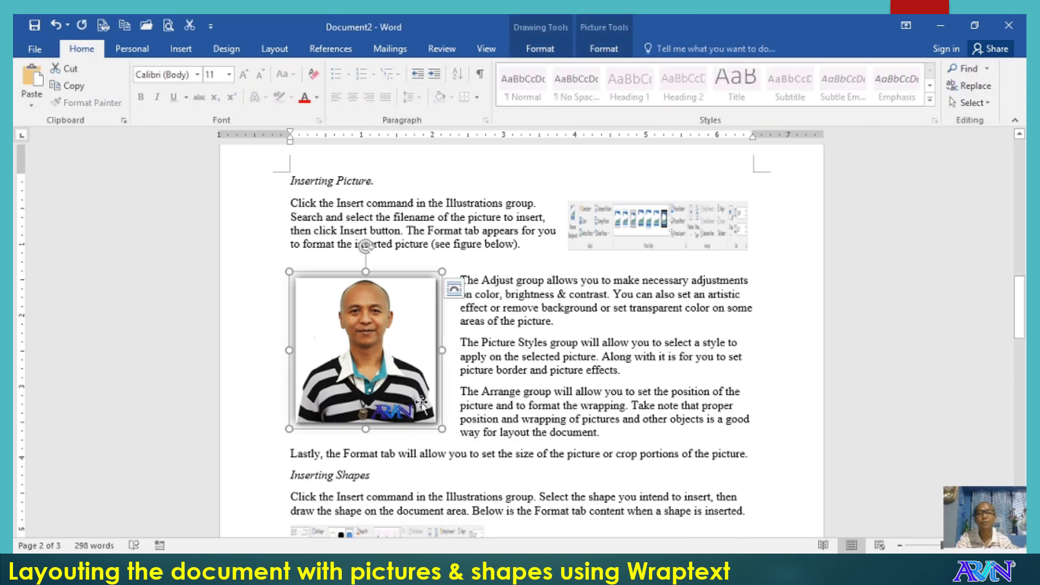
Set the shape Format ribbon figure's text wrapping to Tight and place it in the middle of the "With the Format tab of Shape" paragraph.
scroll(490, 466, "down", 3)
left_click(365, 449)
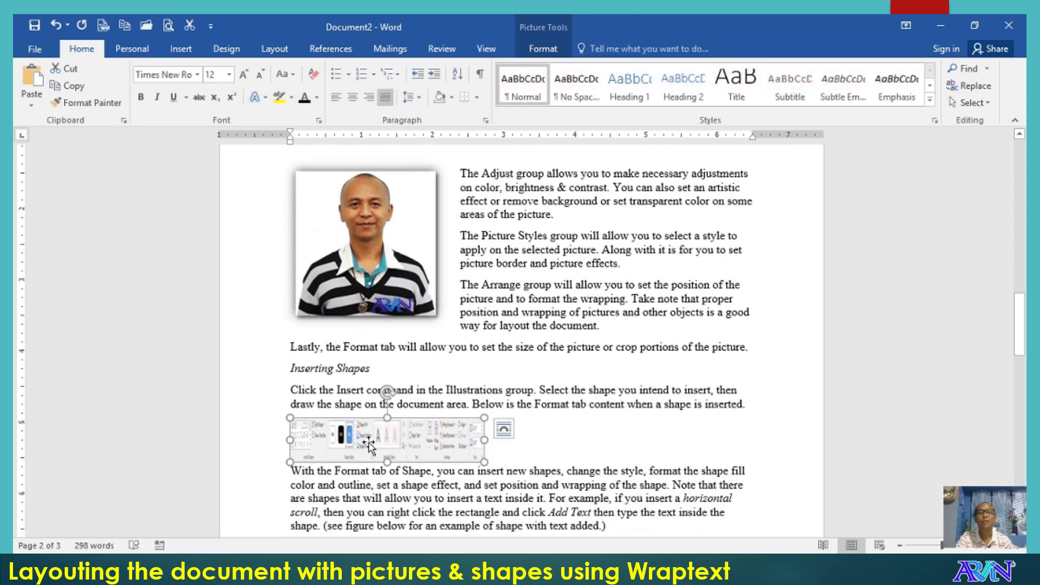
left_click(545, 49)
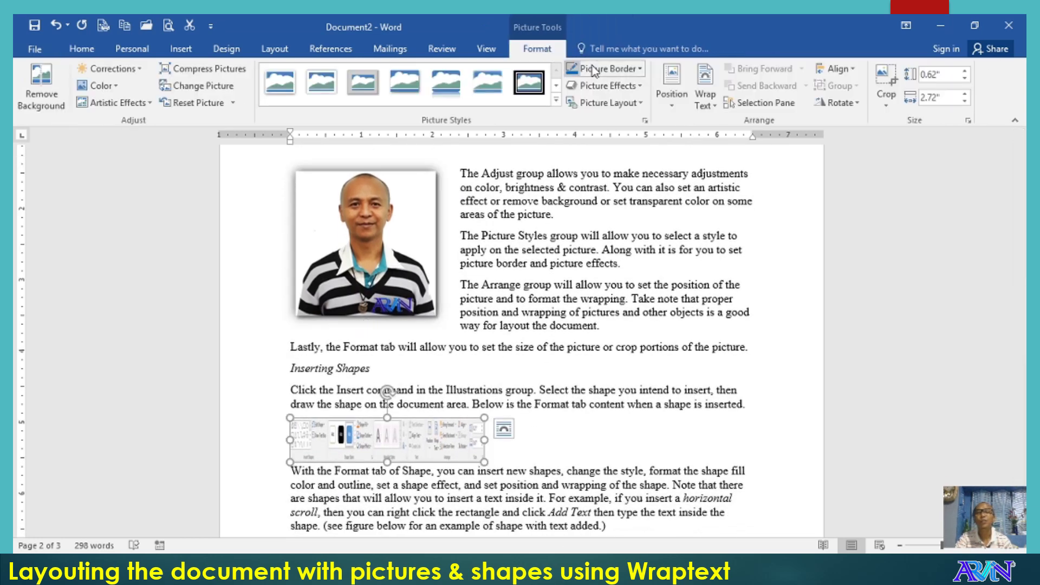
left_click(707, 89)
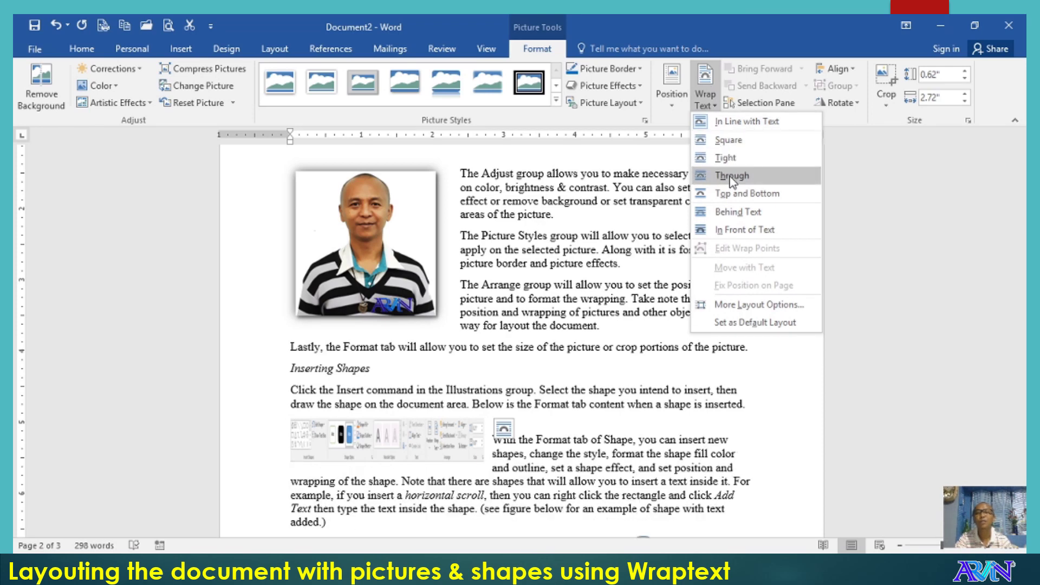
left_click(724, 158)
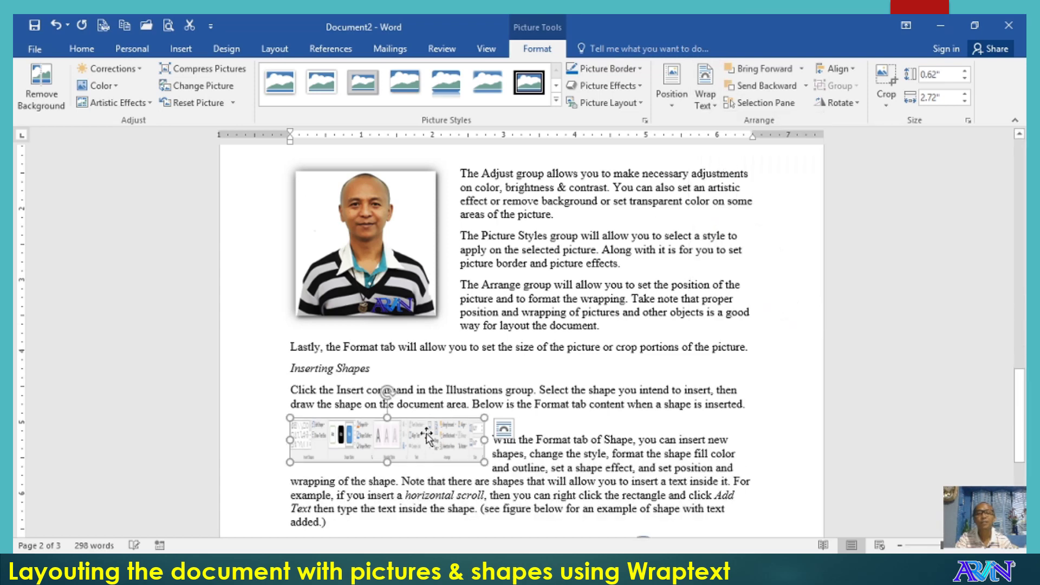
left_click_drag(423, 447, 536, 469)
Set the scroll banner's text wrapping to Behind Text.
scroll(444, 490, "down", 3)
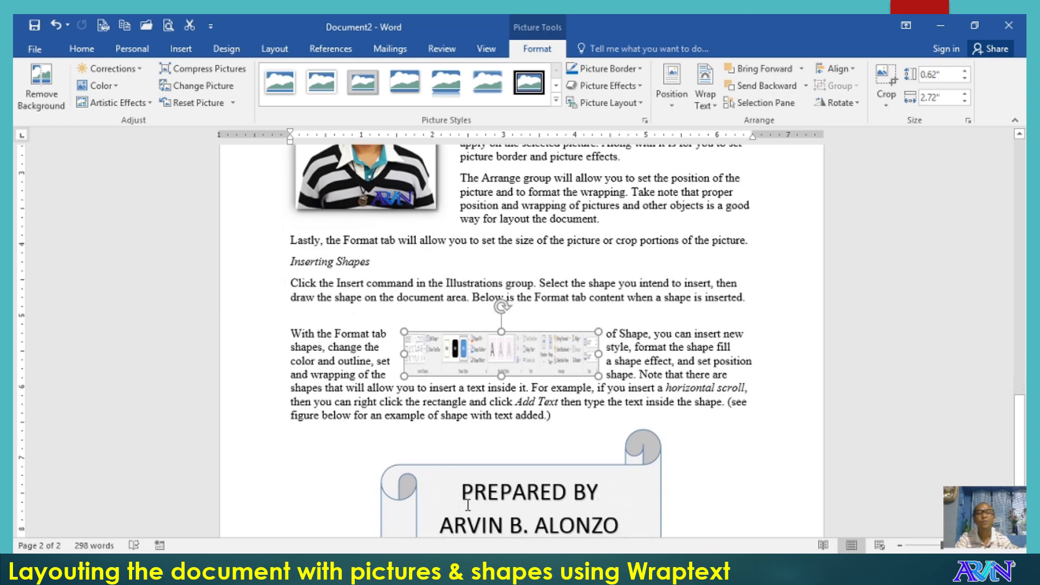
left_click(555, 485)
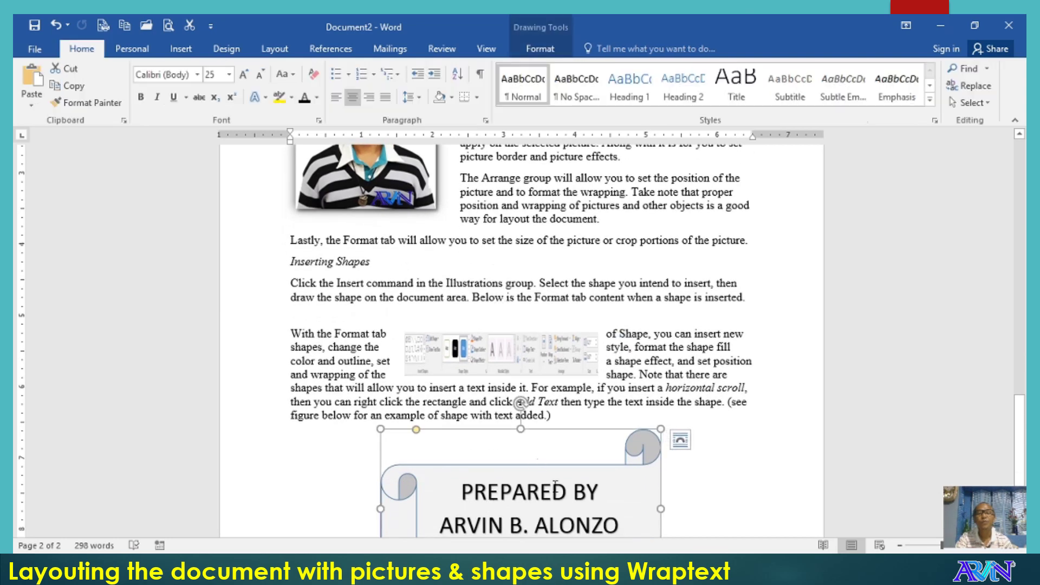
left_click(538, 48)
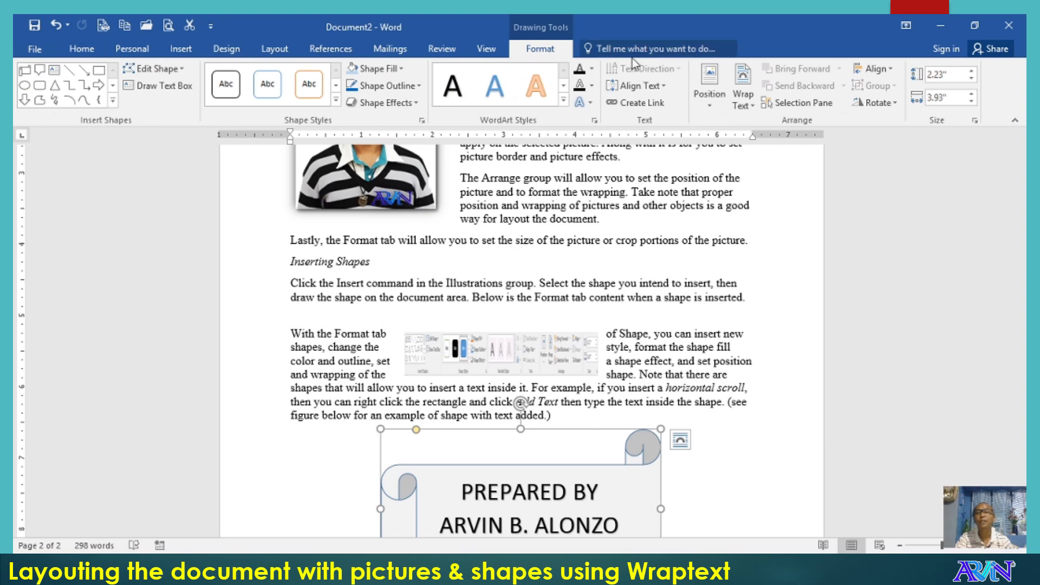
left_click(741, 98)
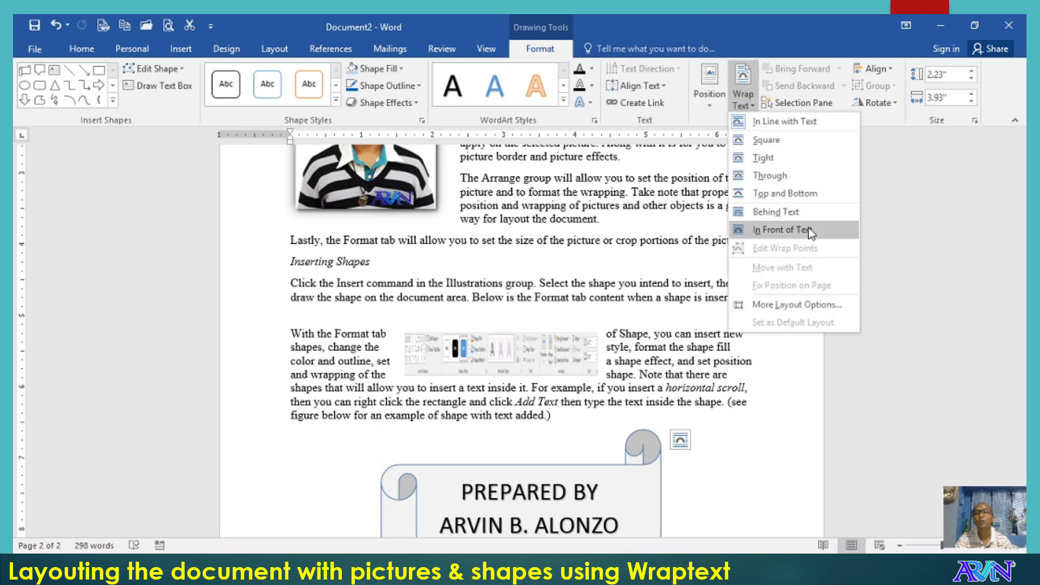
left_click(778, 211)
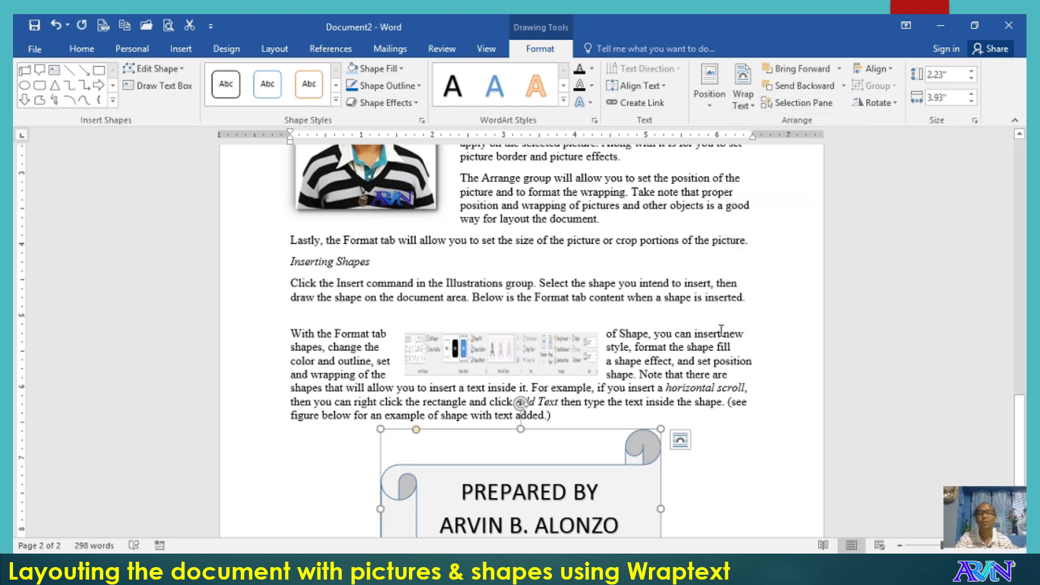
Move the scroll banner up behind the first "Inserting Shapes" paragraph and deselect it.
scroll(730, 488, "down", 2)
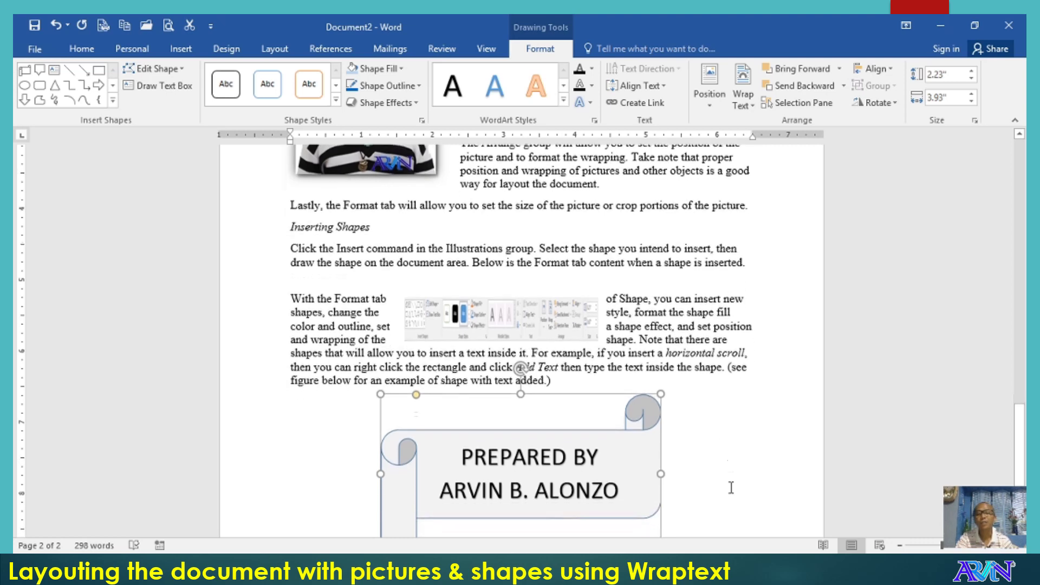
scroll(731, 487, "down", 4)
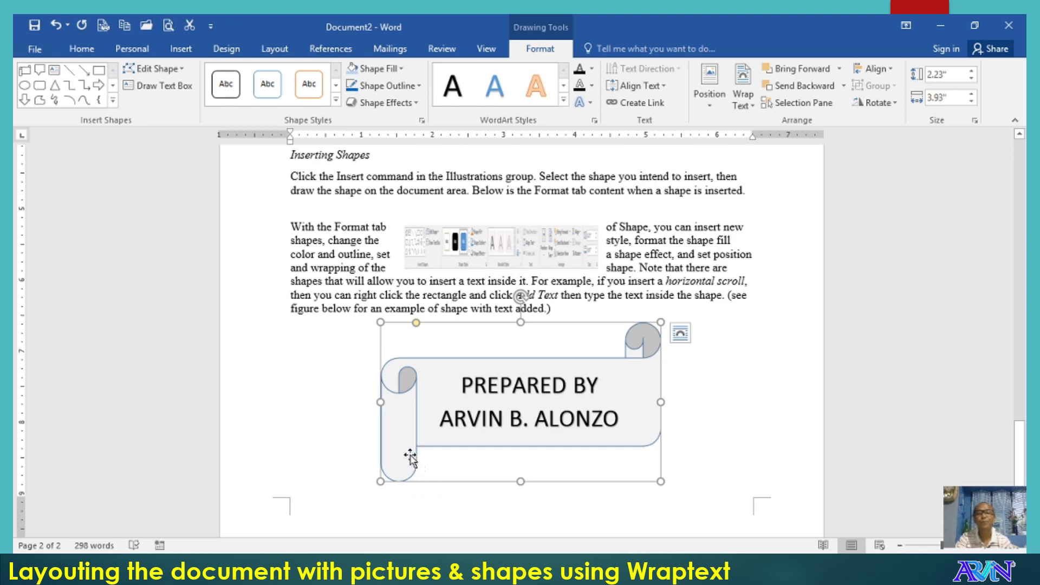
left_click_drag(404, 453, 394, 214)
scroll(395, 213, "up", 2)
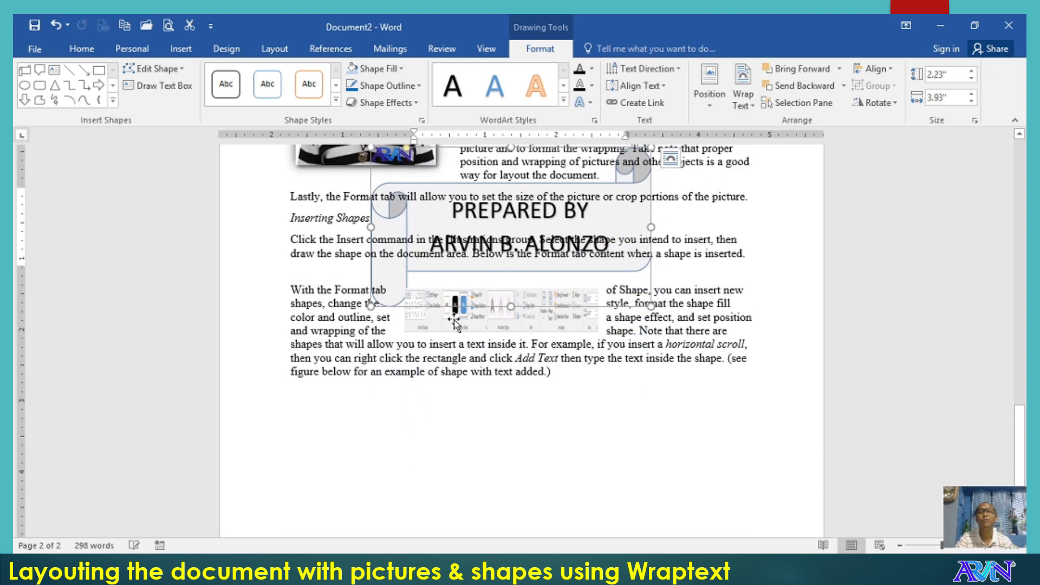
scroll(454, 323, "up", 2)
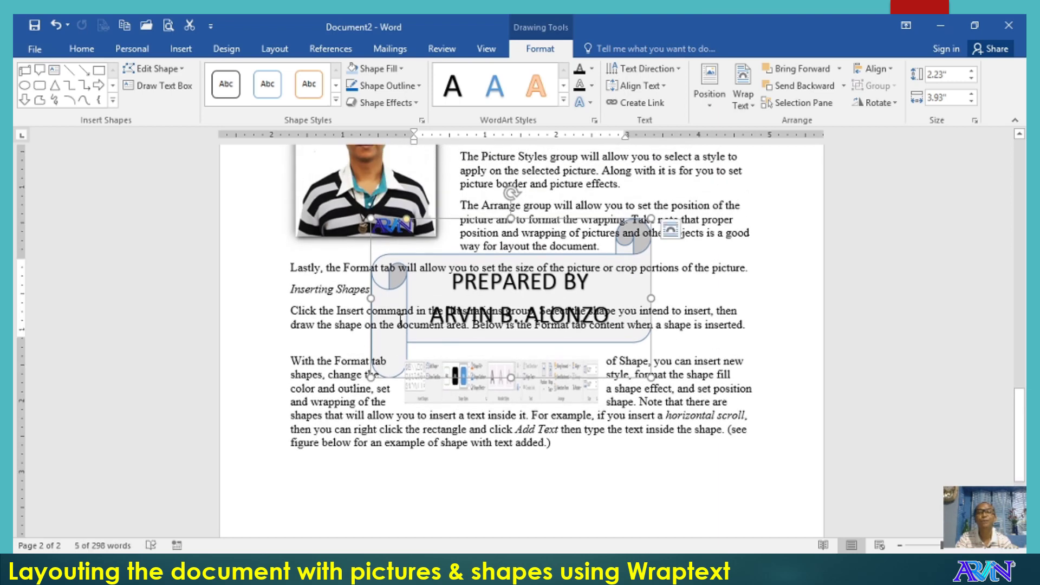
left_click_drag(290, 310, 447, 325)
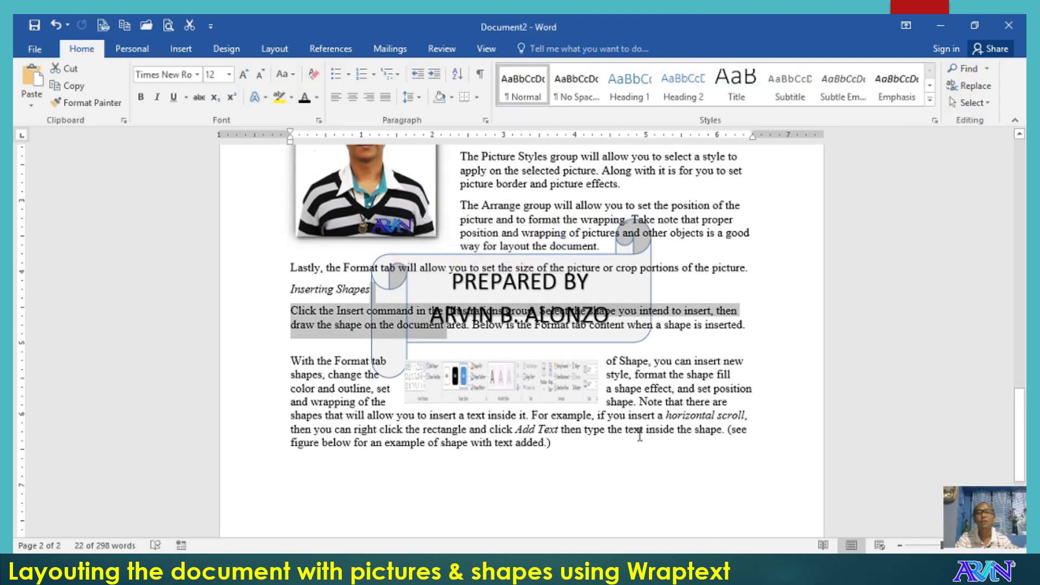
left_click(640, 434)
scroll(618, 454, "up", 4)
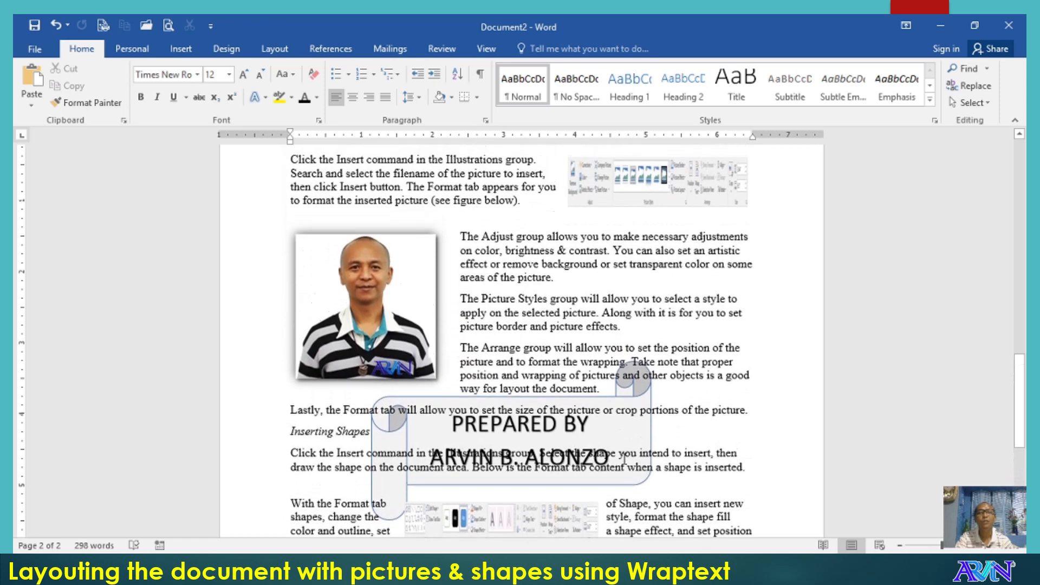